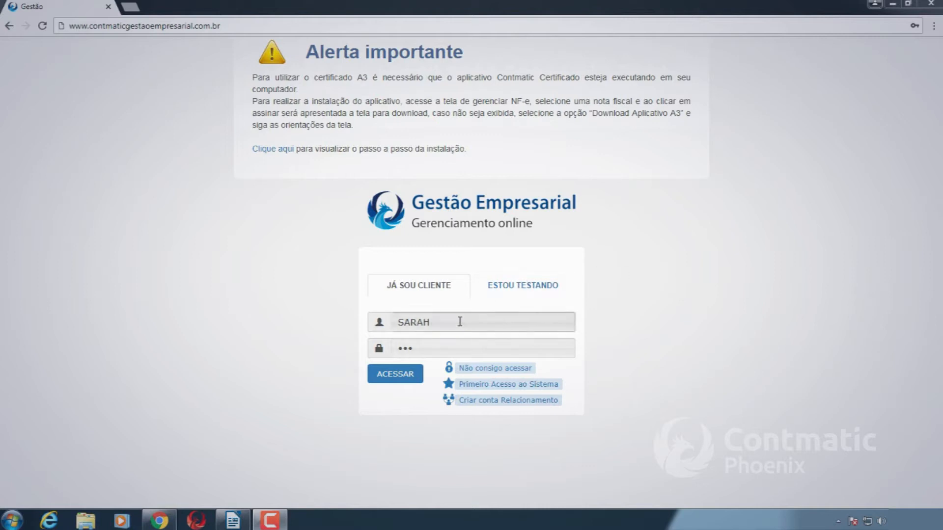
Step: Sign in with the prefilled client credentials and access the company SOFTMATIC COMERCIAL
click(406, 376)
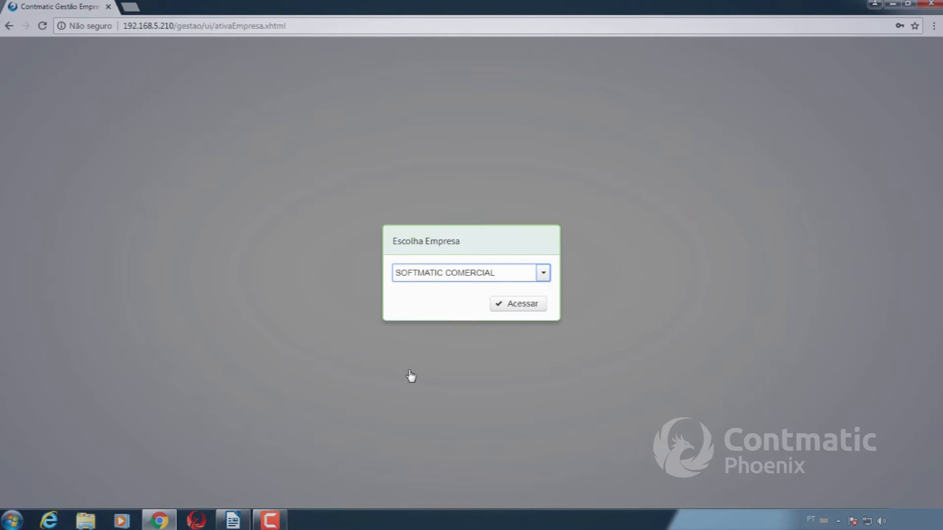
click(505, 309)
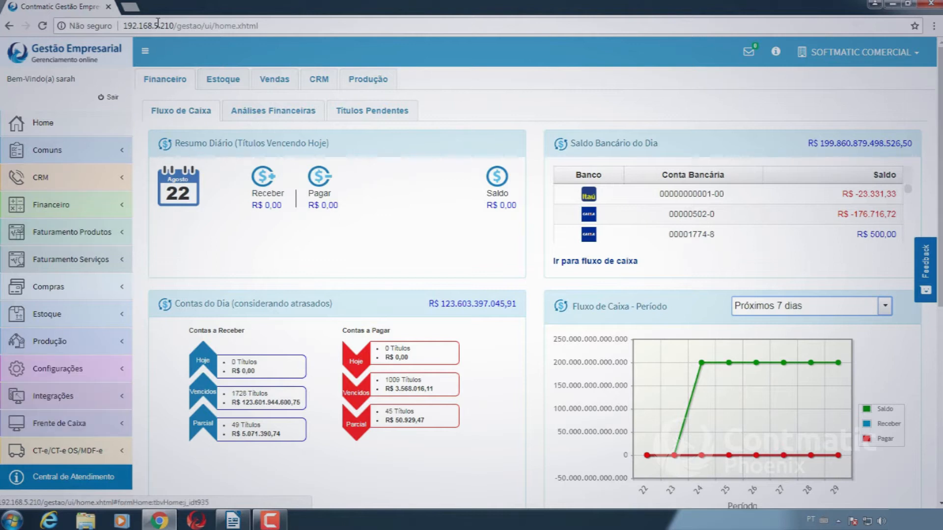
Step: Open the production orders list and start a new production order
click(66, 352)
click(53, 366)
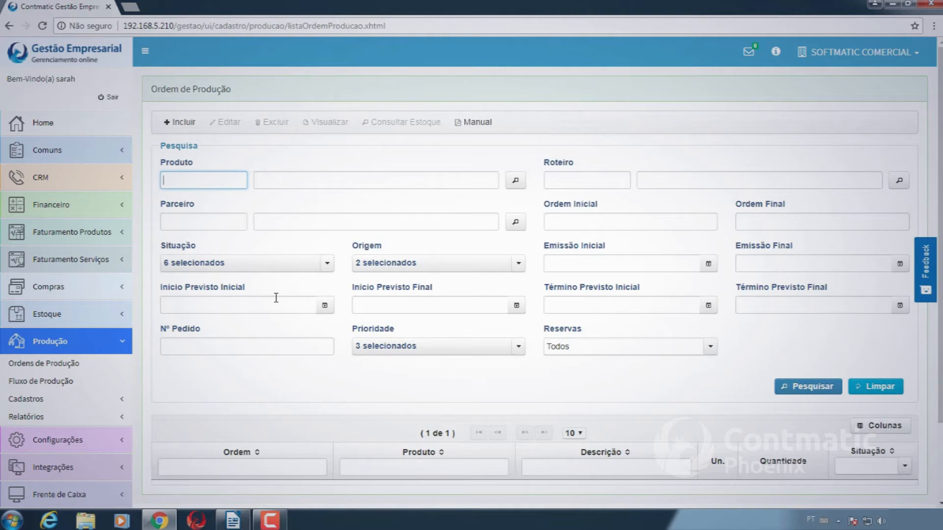
click(180, 125)
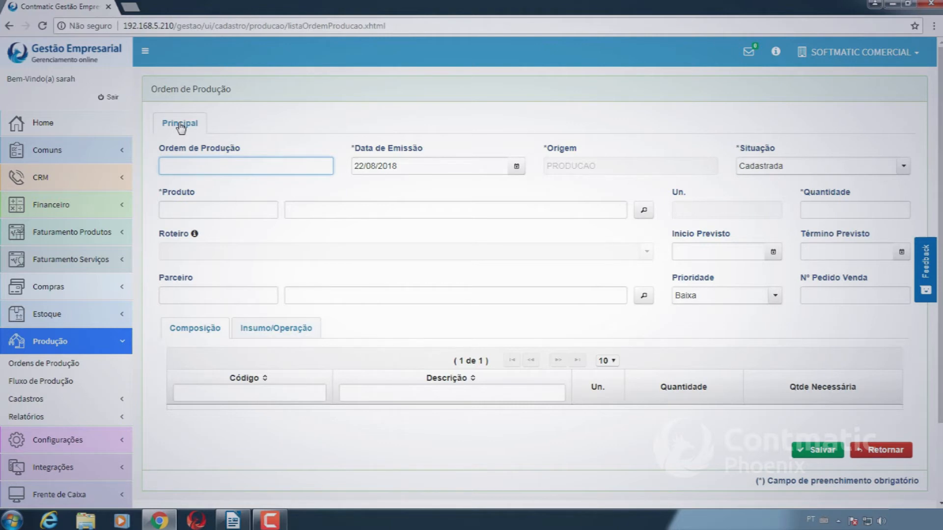
Step: Keep the issue date of the production order and set its status to Liberada
click(410, 167)
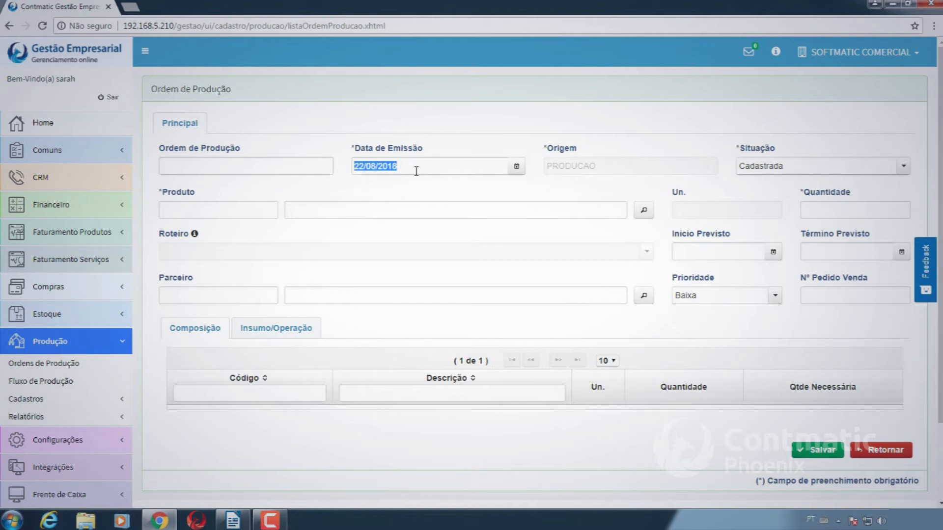
key(Tab)
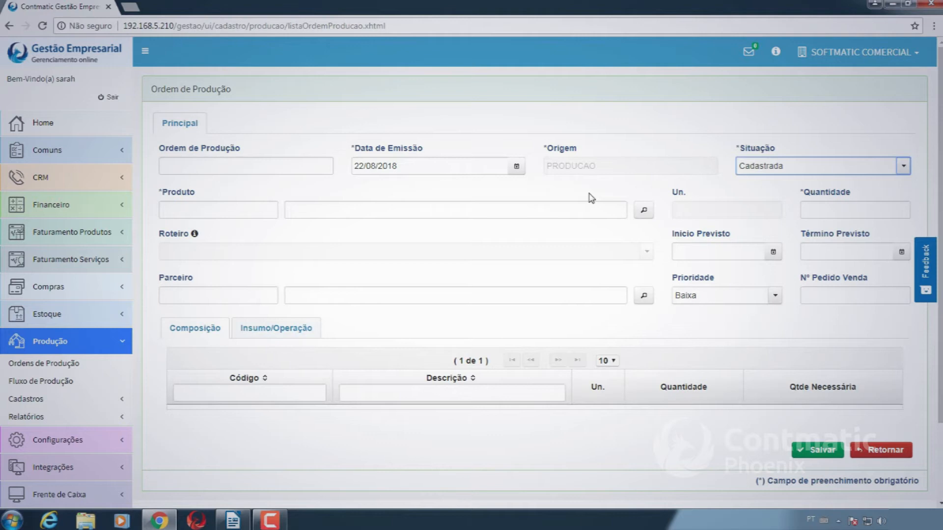
click(857, 175)
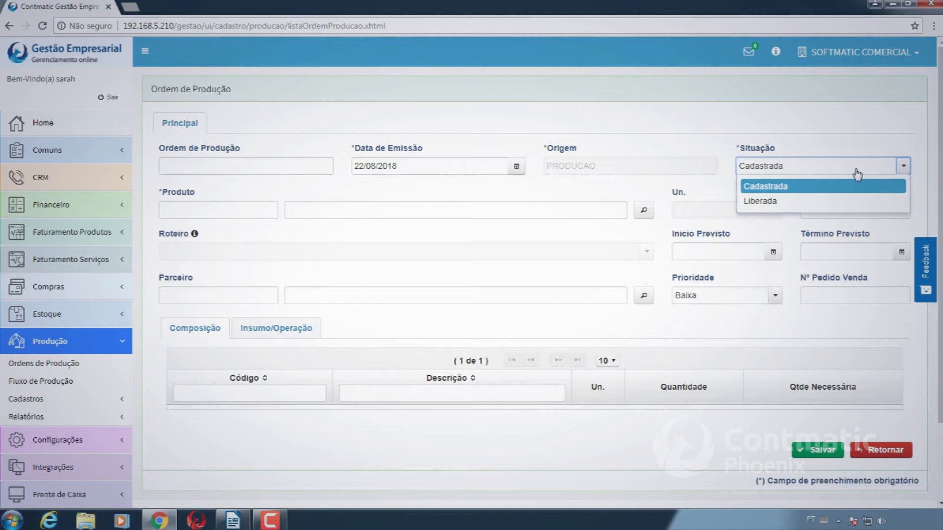
click(845, 202)
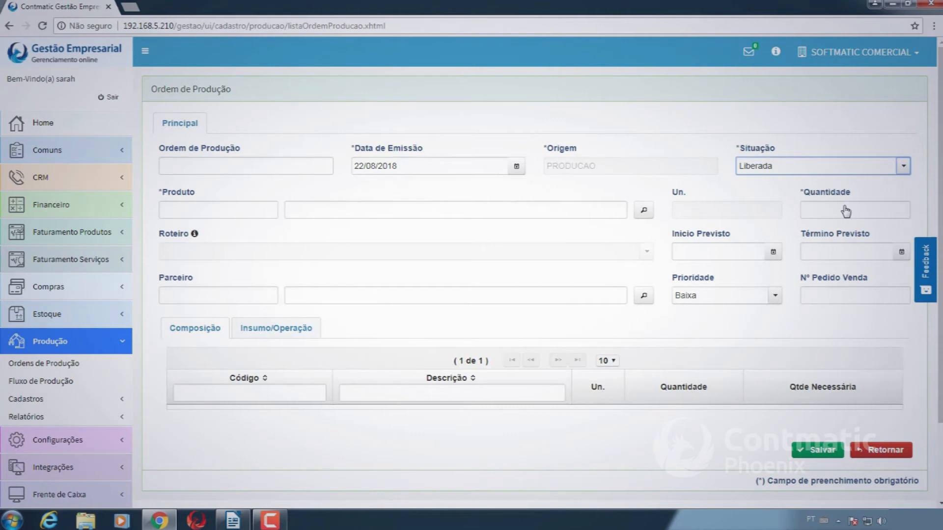
Step: Enter product code 1 for the production order
click(256, 208)
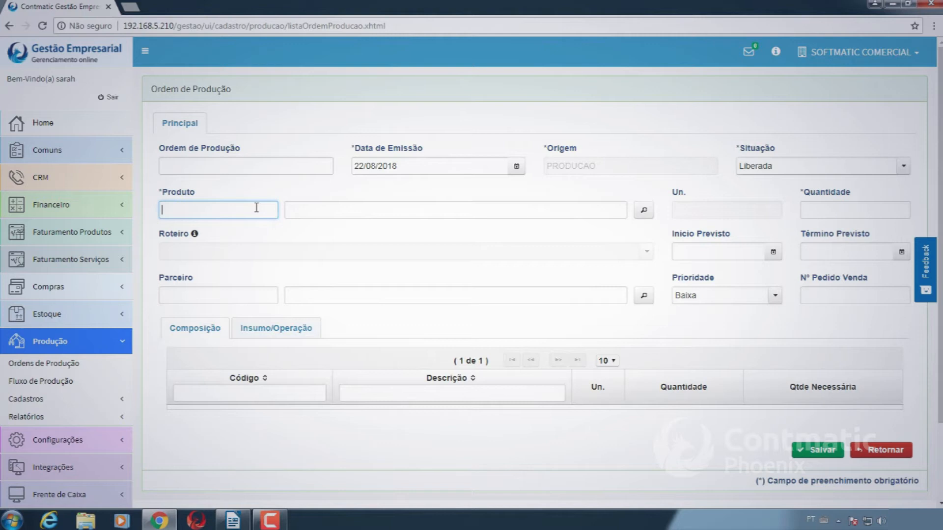
text(1)
click(293, 208)
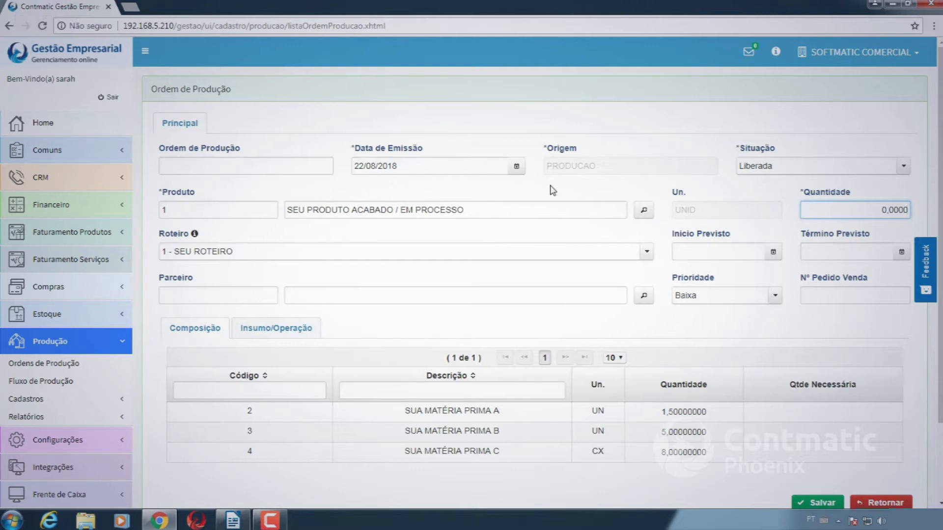
Step: Search the product engineering records and select SEU PRODUTO ACABADO / EM PROCESSO as the order's product
click(645, 212)
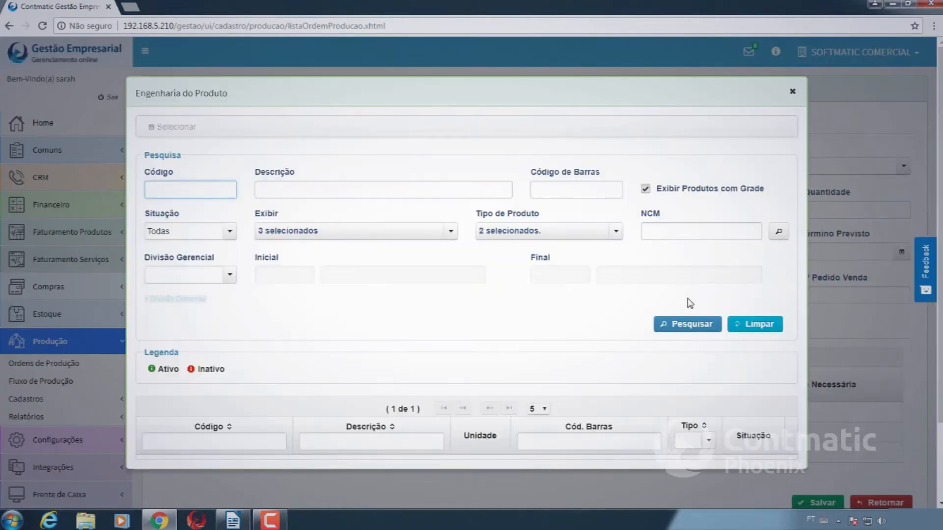
click(693, 324)
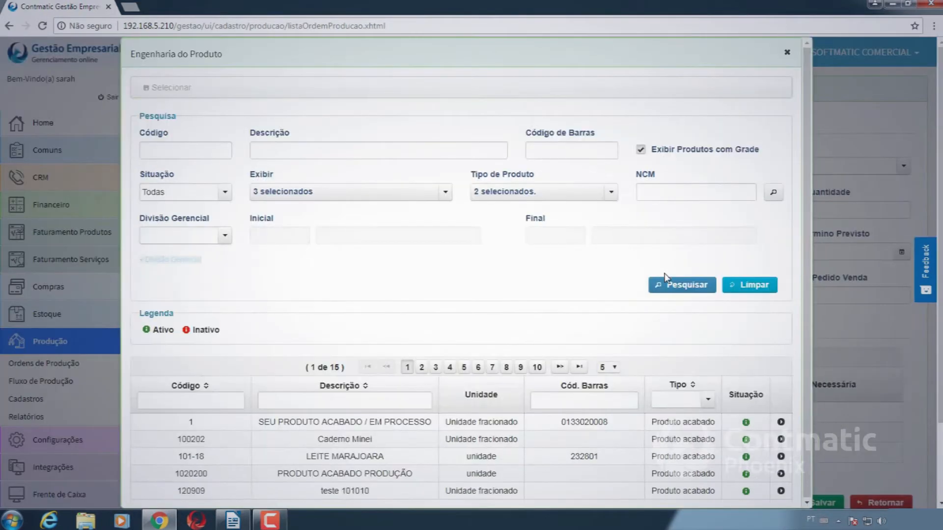
scroll(541, 459, down, 2)
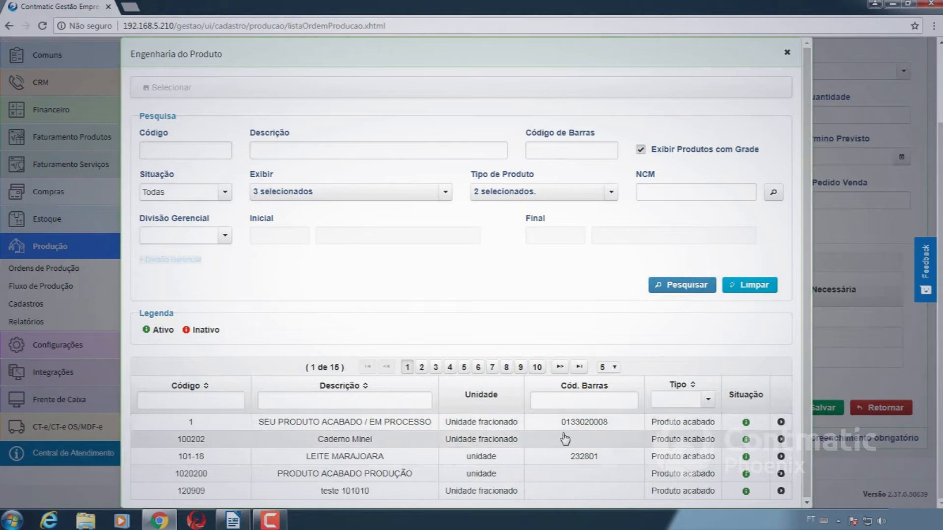
click(504, 429)
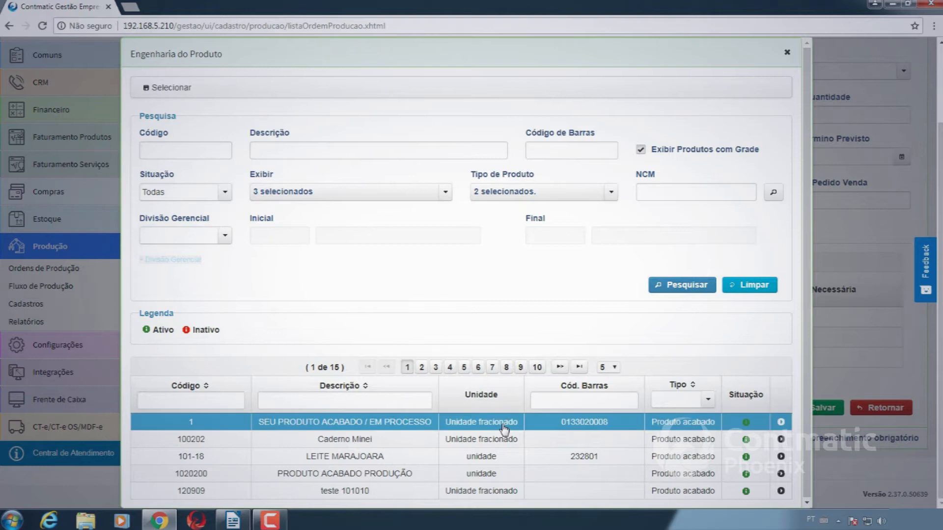
click(179, 89)
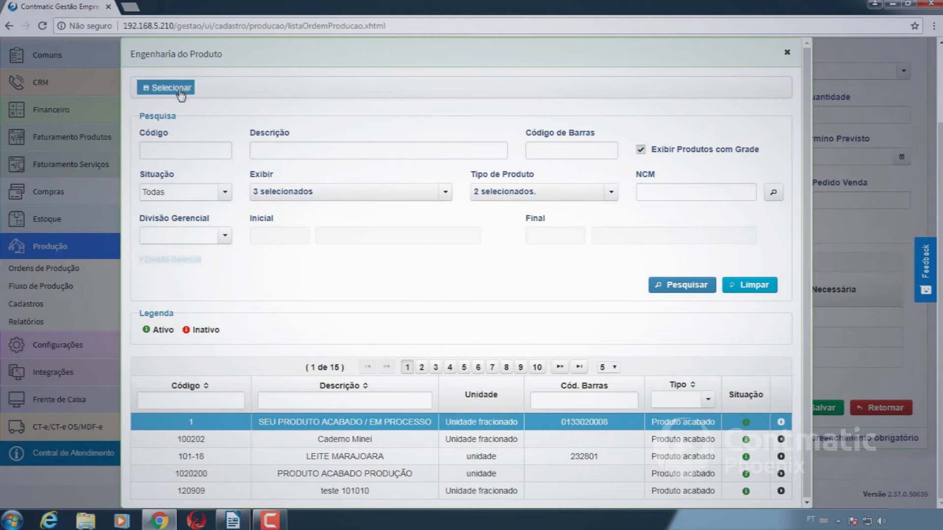
click(574, 133)
scroll(677, 165, up, 1)
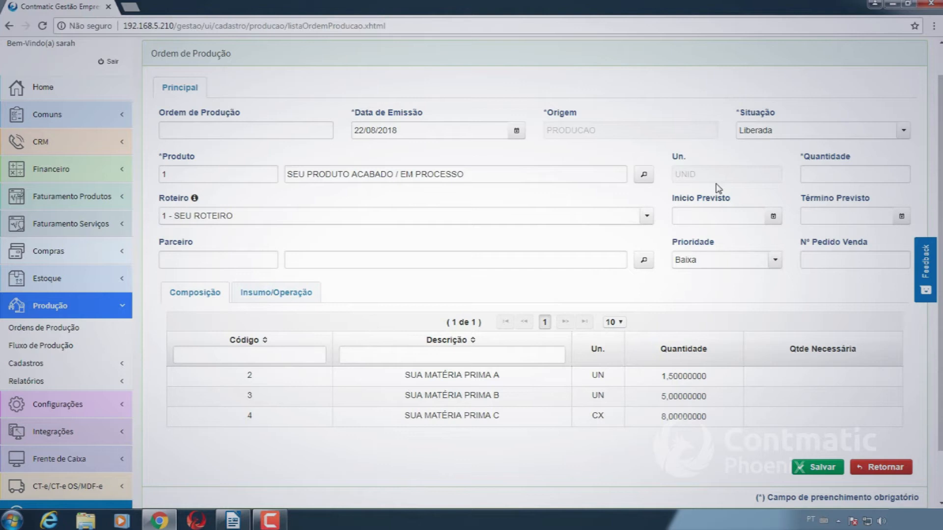
Step: Set the quantity to produce to 10,0000
click(853, 174)
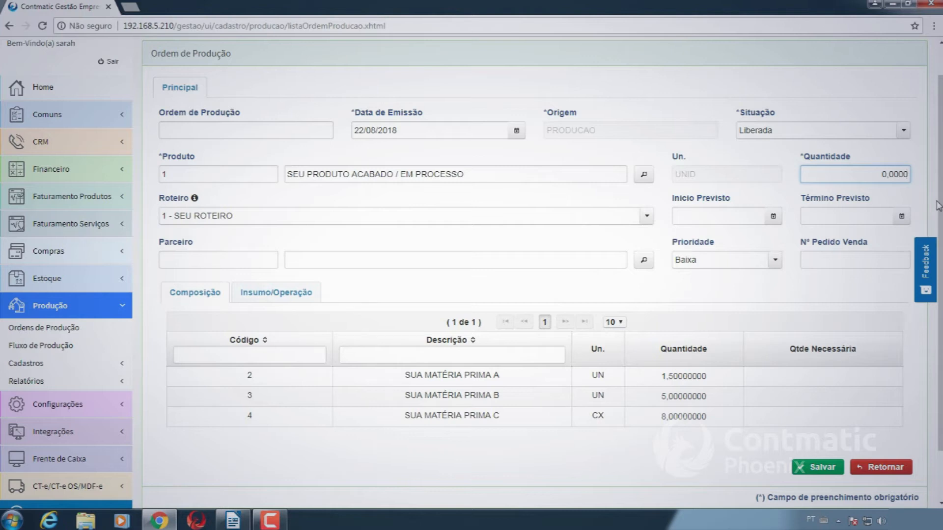
text(100000)
key(Tab)
click(358, 247)
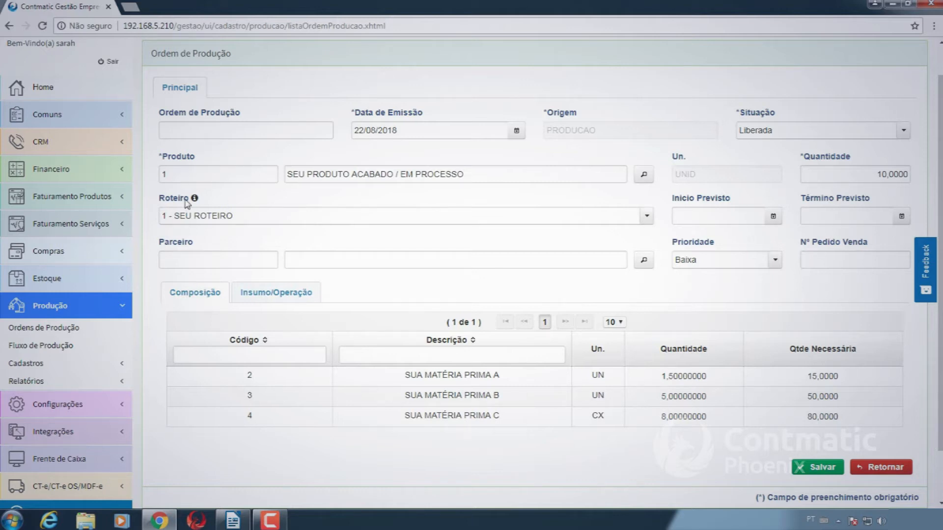
Step: Clear the production order's routing and select 1 - SEU ROTEIRO again
click(291, 217)
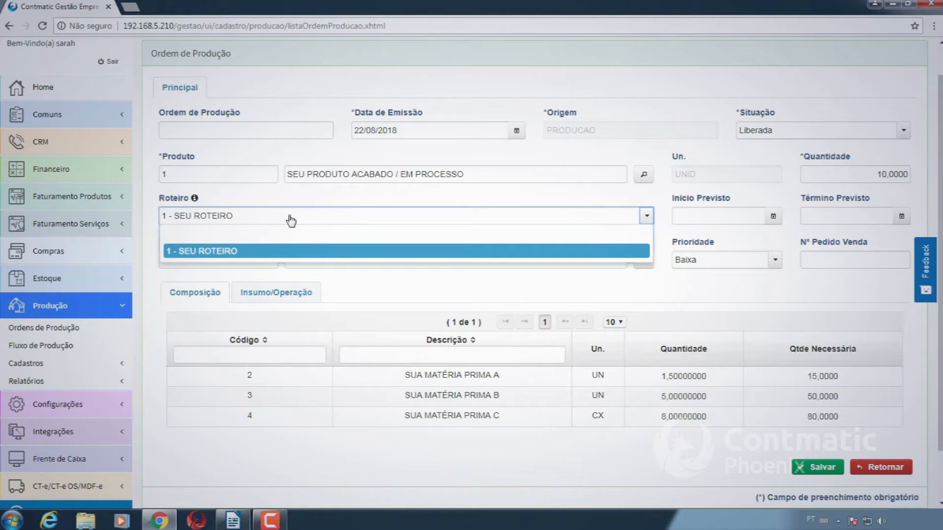
click(648, 216)
click(649, 216)
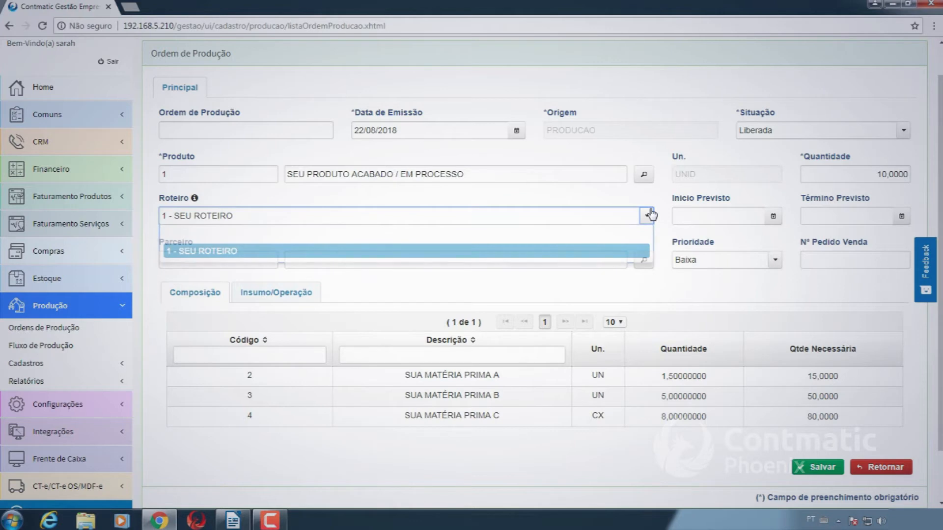
click(605, 237)
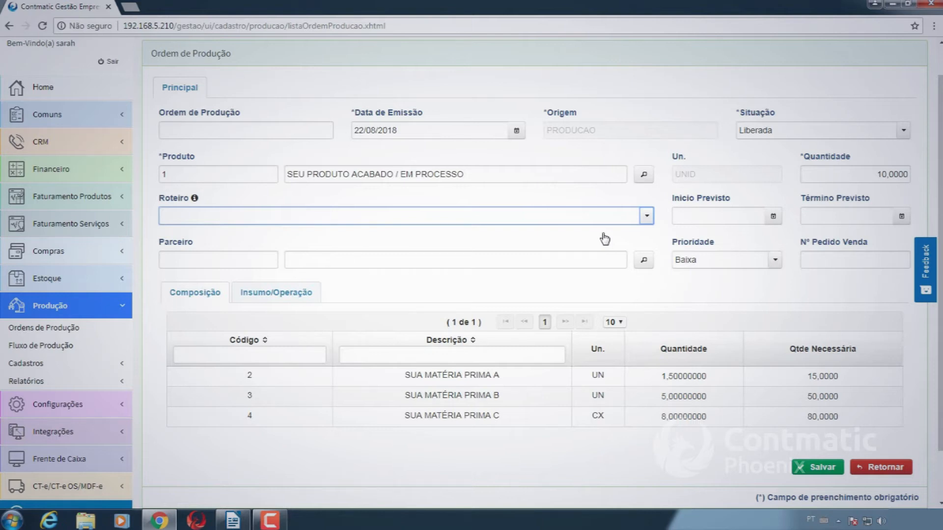
click(617, 221)
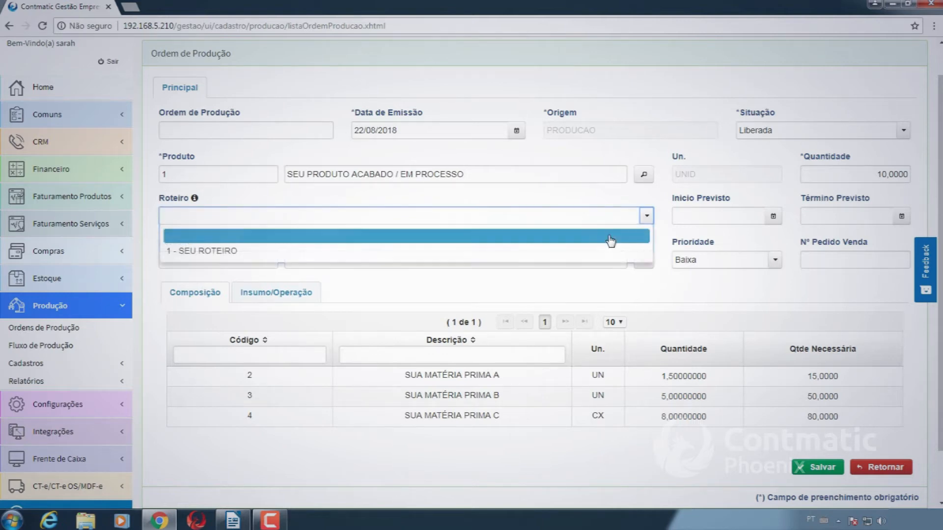
click(607, 252)
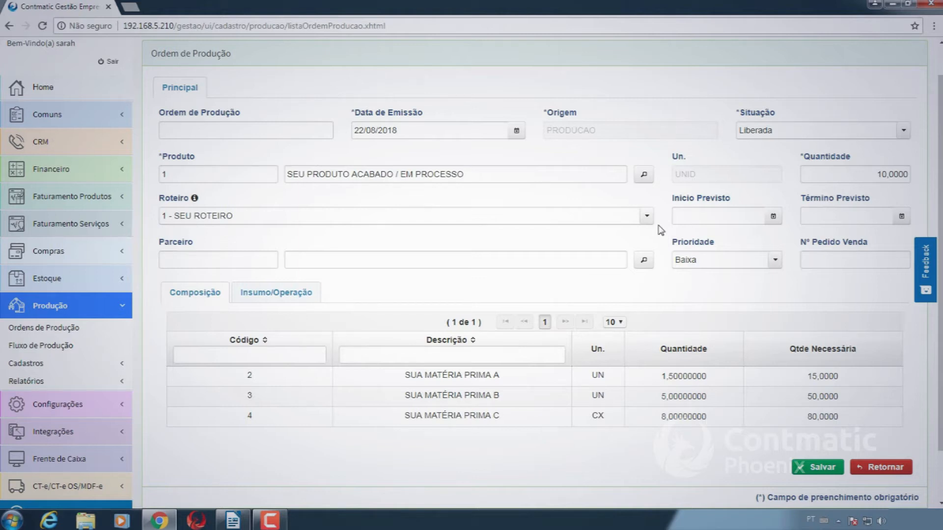
Step: Set the planned start to 22/08/2018 00:00 and the planned end to 22/08/2018 15:00
click(678, 222)
text(22/08/2018 00:00)
key(Tab)
text(22/08/2018 )
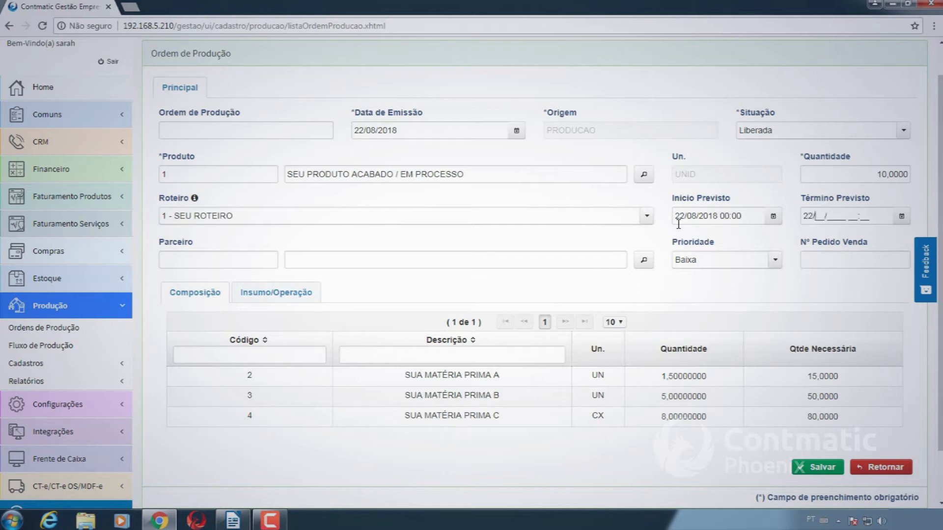
text(15:00)
Step: Assign 2001 HP SERVICOS AUTOMOTIVOS LTDA. as the order's partner by entering its partner code
click(194, 261)
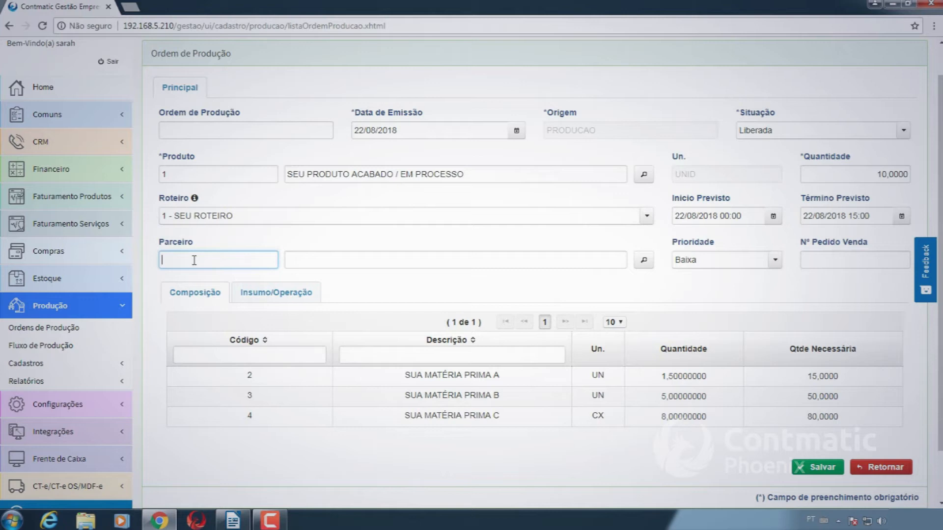
text(5506)
key(Tab)
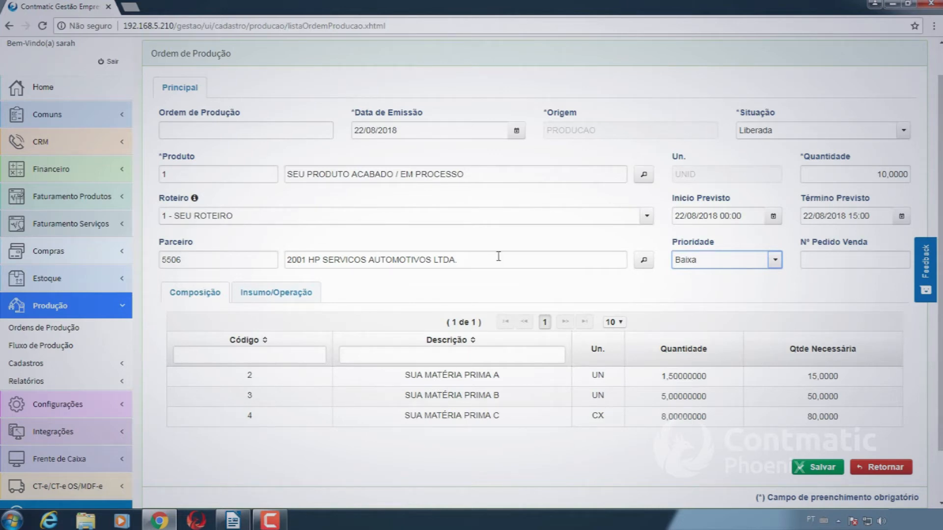
Step: Search the partner records and select 2RC COM DE AUTO PECAS LTDa as the order's partner
click(644, 263)
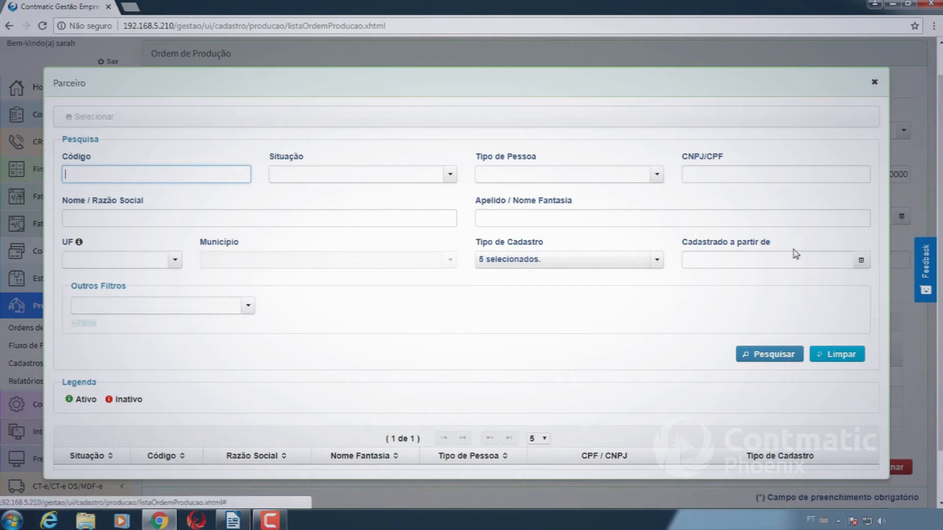
click(770, 359)
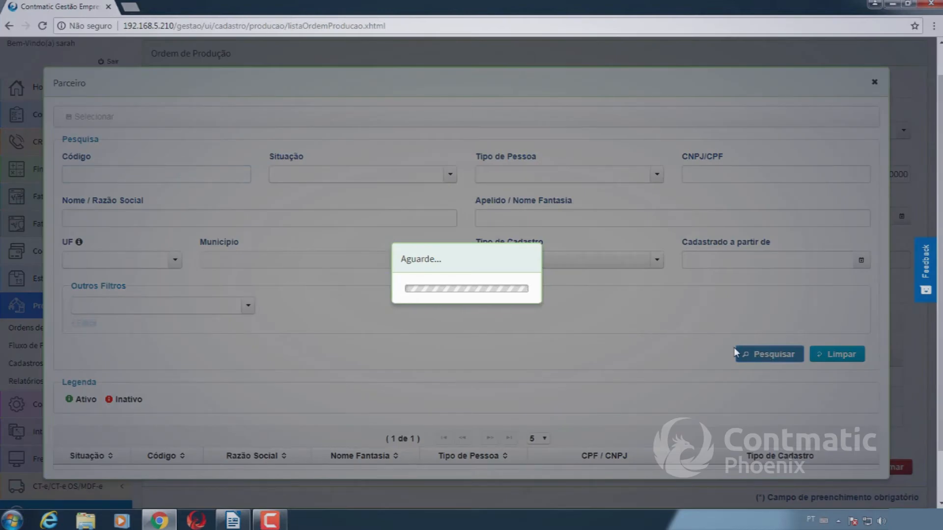
scroll(734, 347, down, 1)
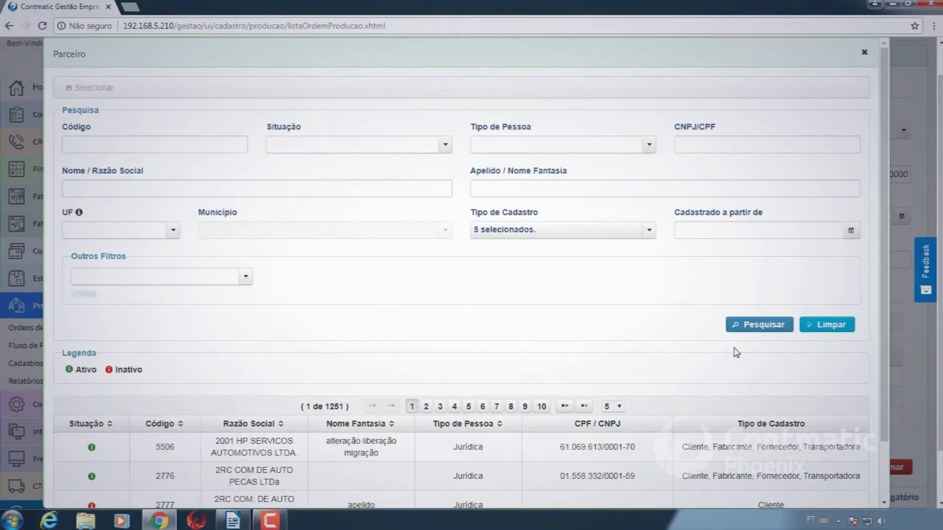
click(311, 476)
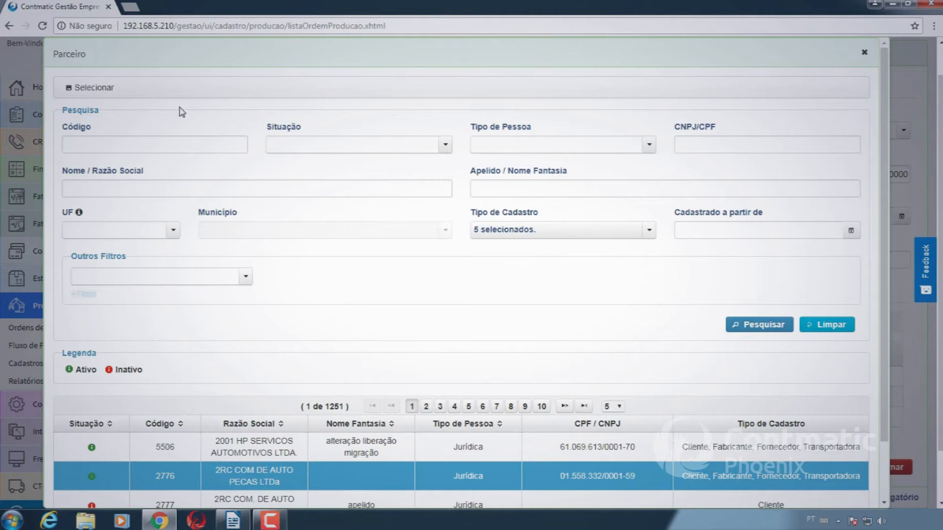
click(80, 89)
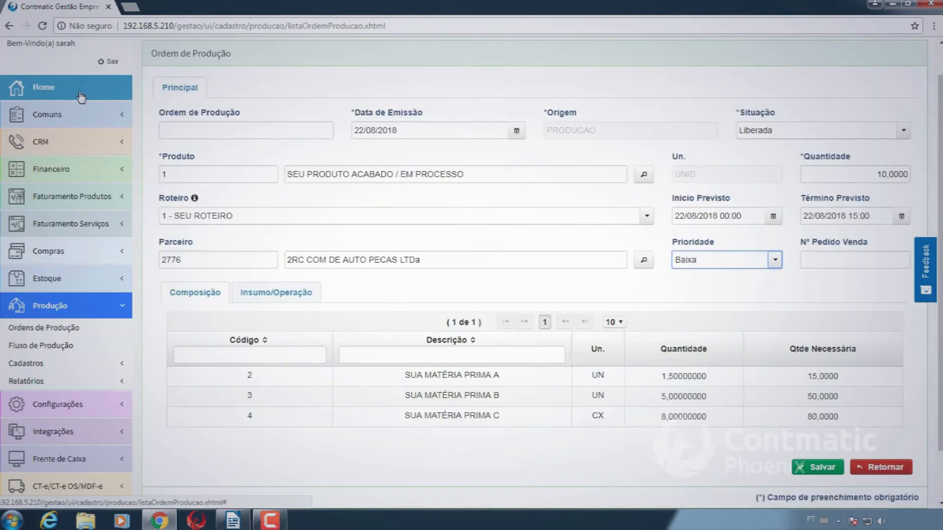
double_click(169, 260)
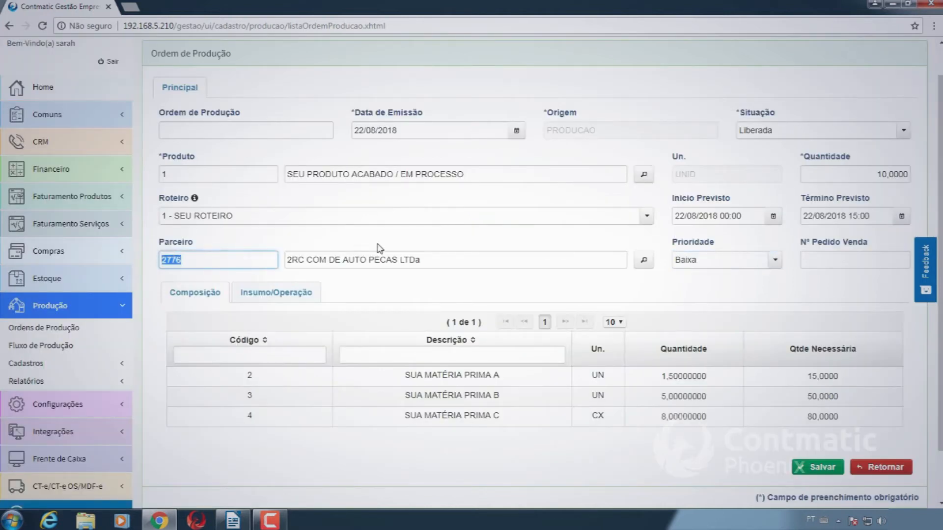
drag(420, 259, 295, 263)
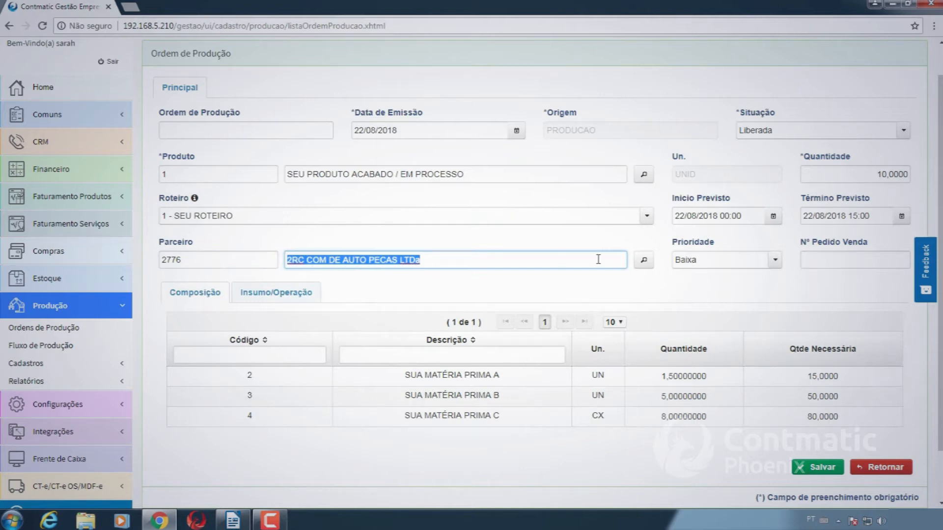
Step: Set the production order's priority to Média and fill in its sales order number
click(703, 284)
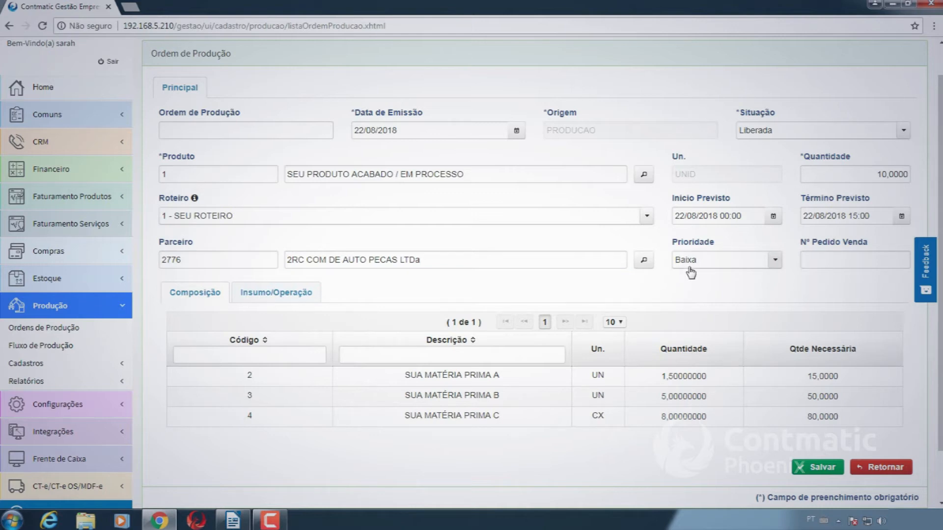
click(778, 257)
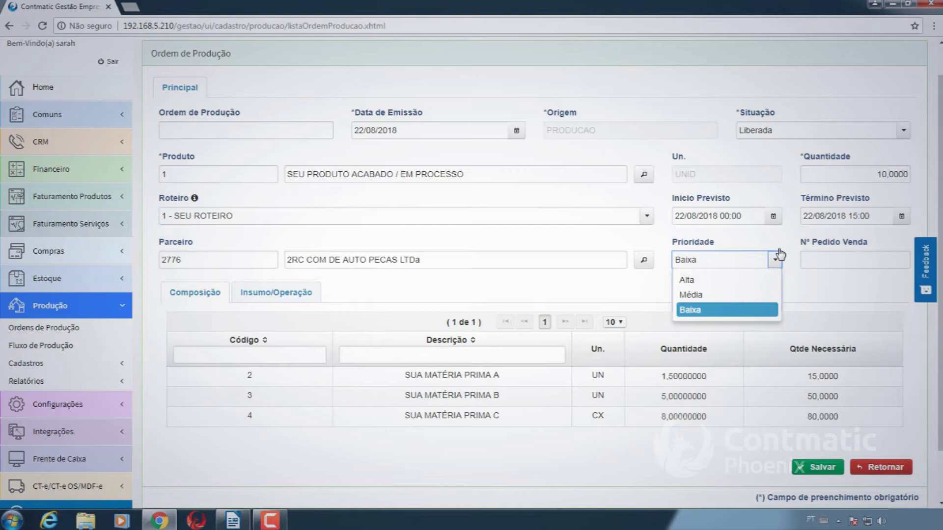
click(746, 280)
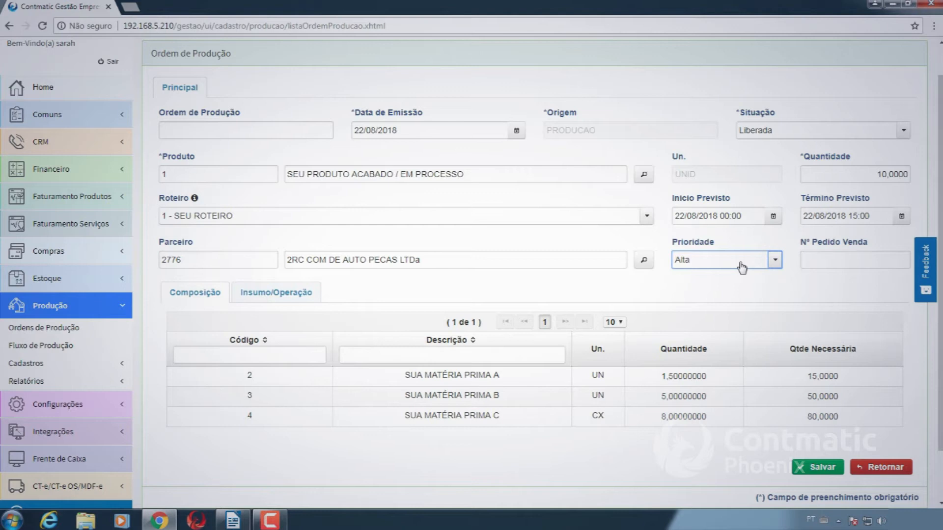
click(744, 267)
click(741, 295)
click(858, 256)
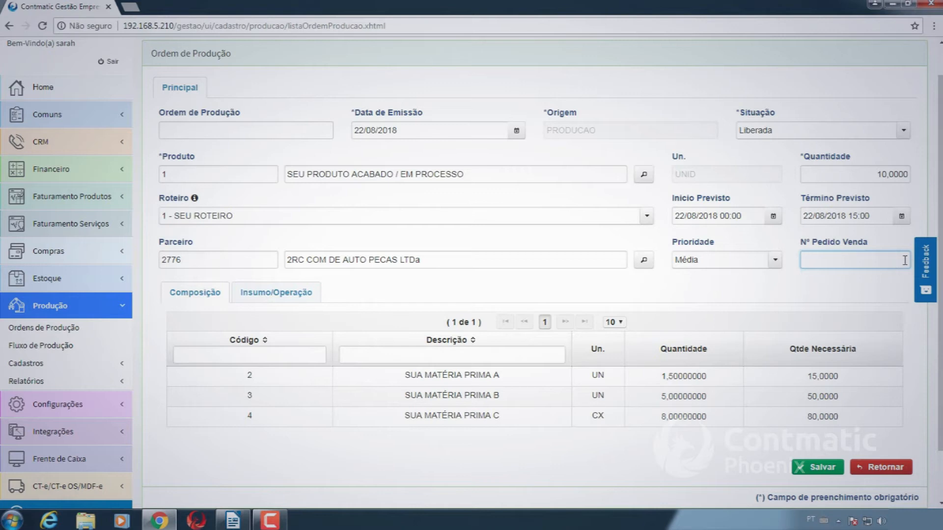
text(1)
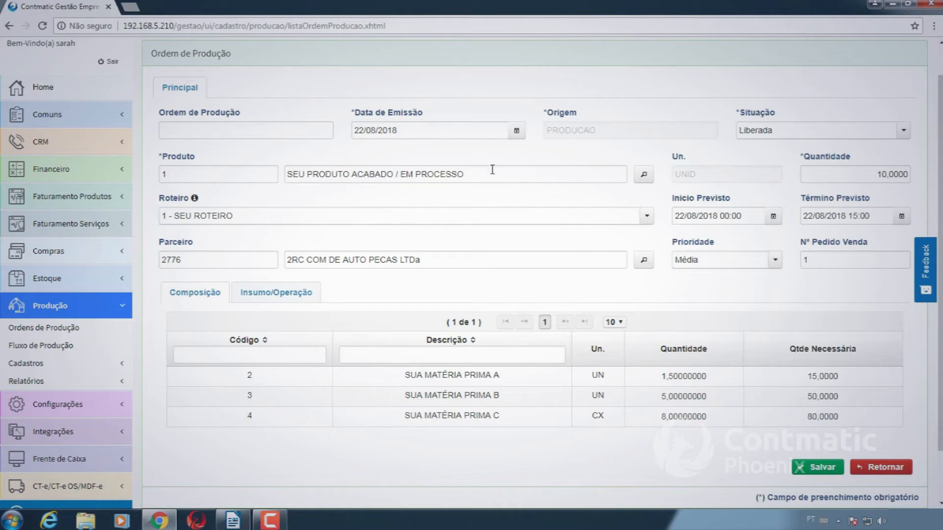
Step: Review the order's raw materials under Composição and display its Insumo/Operação list
scroll(555, 343, down, 2)
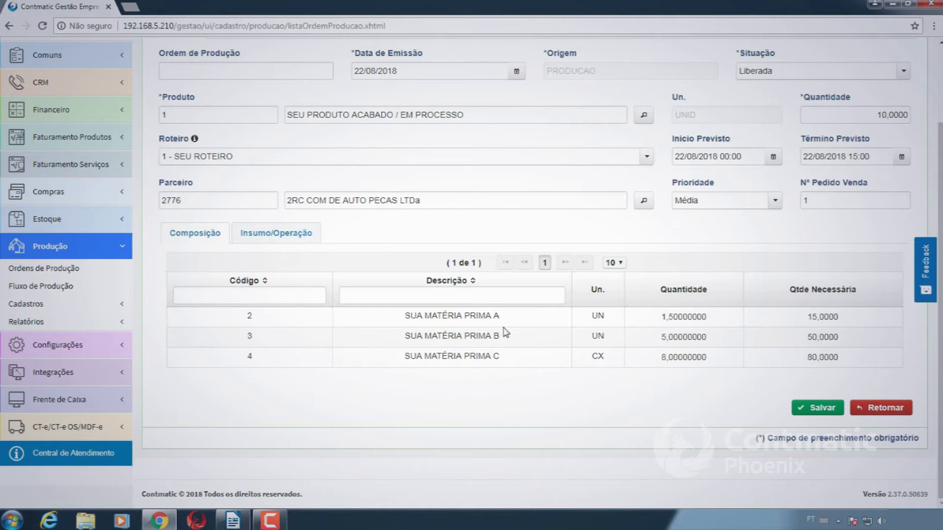
scroll(613, 319, up, 2)
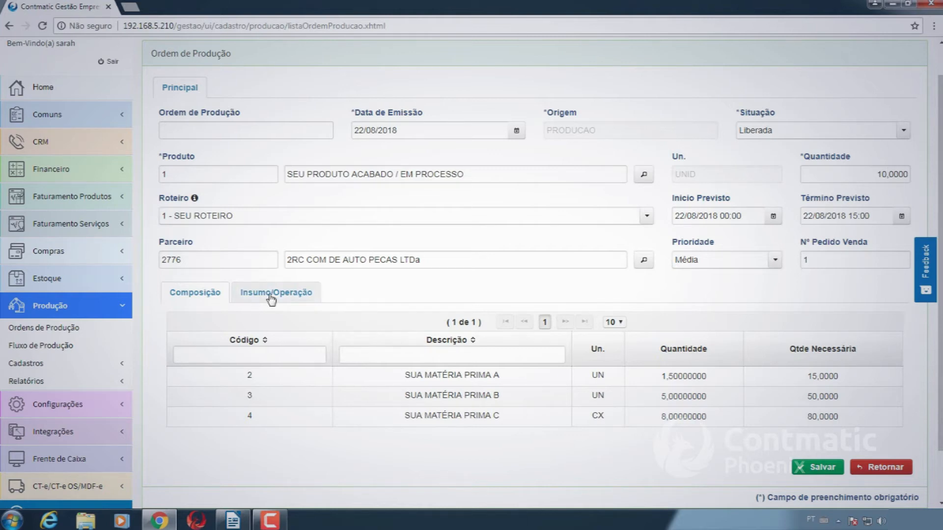
click(298, 298)
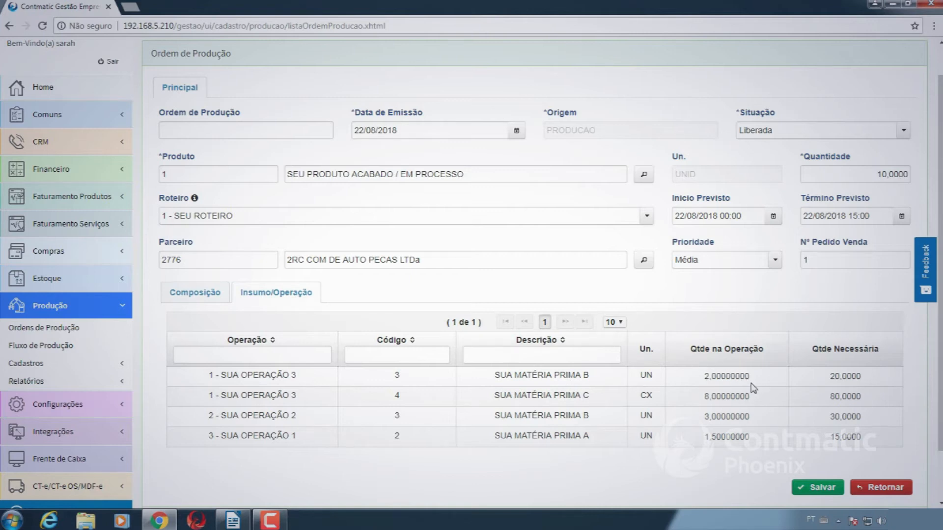
Step: Compare each raw material's quantity per operation with the order quantity in the Insumo/Operação list
drag(876, 174, 909, 174)
click(909, 175)
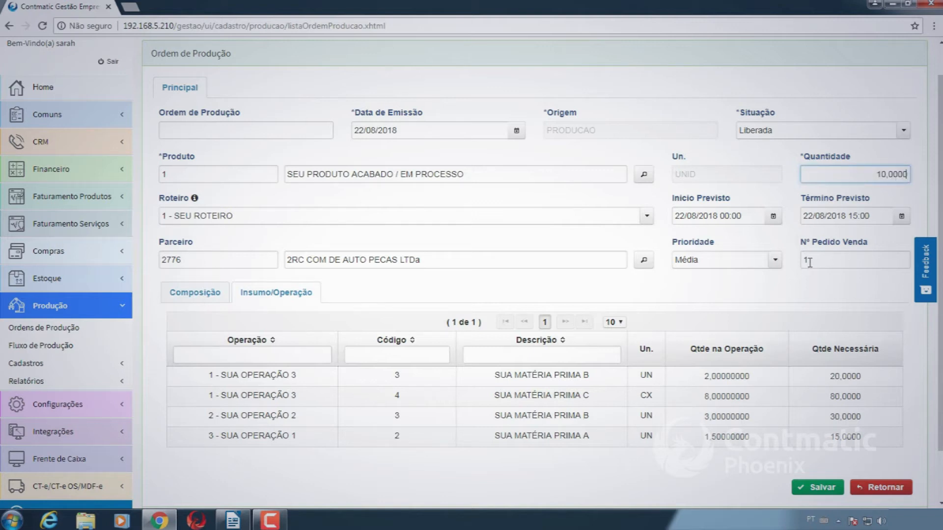
drag(876, 174, 911, 174)
click(911, 174)
drag(491, 396, 597, 406)
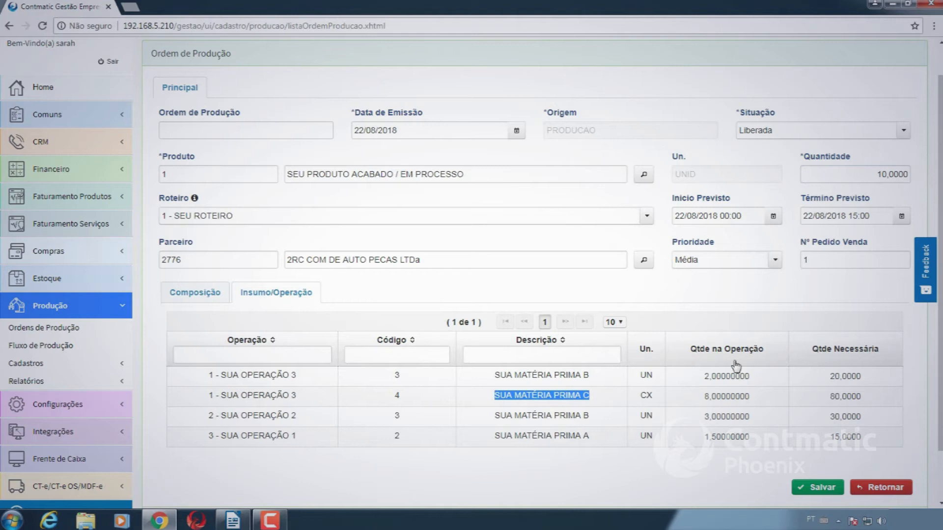
drag(704, 397, 751, 401)
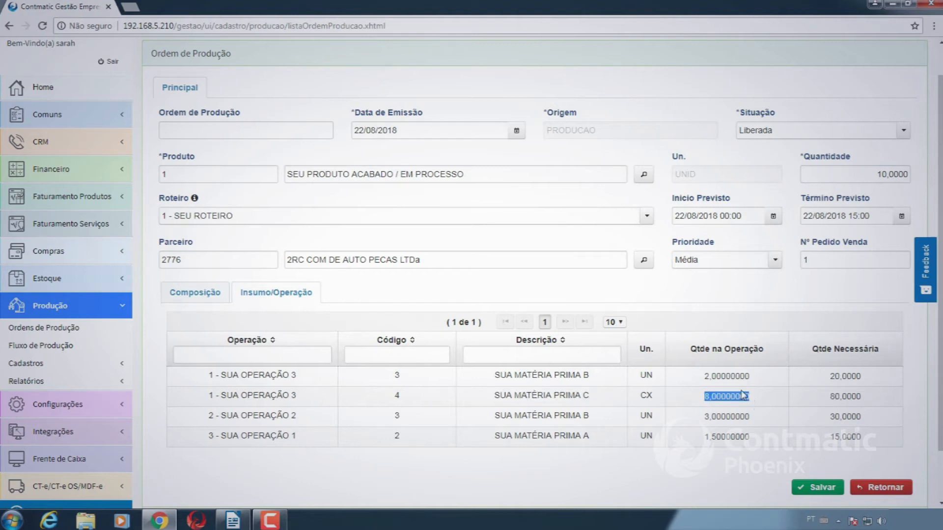
click(732, 396)
click(897, 178)
drag(759, 421, 710, 421)
click(705, 424)
click(882, 169)
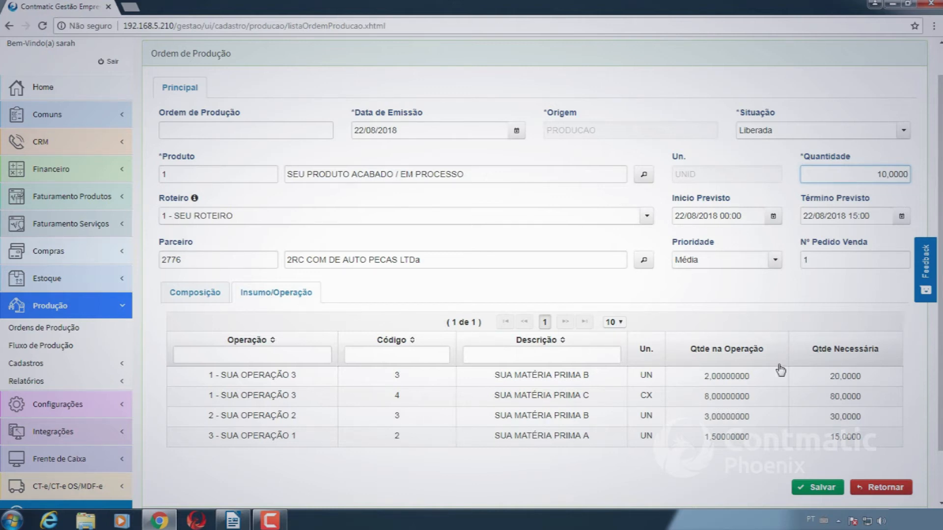
Step: Save the production order and check its entry in the list of production orders
scroll(781, 371, down, 1)
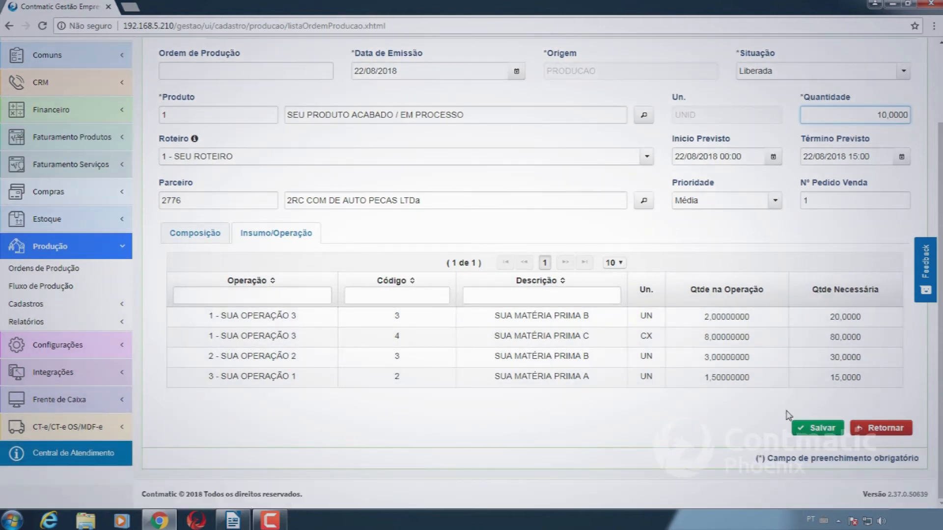
click(812, 430)
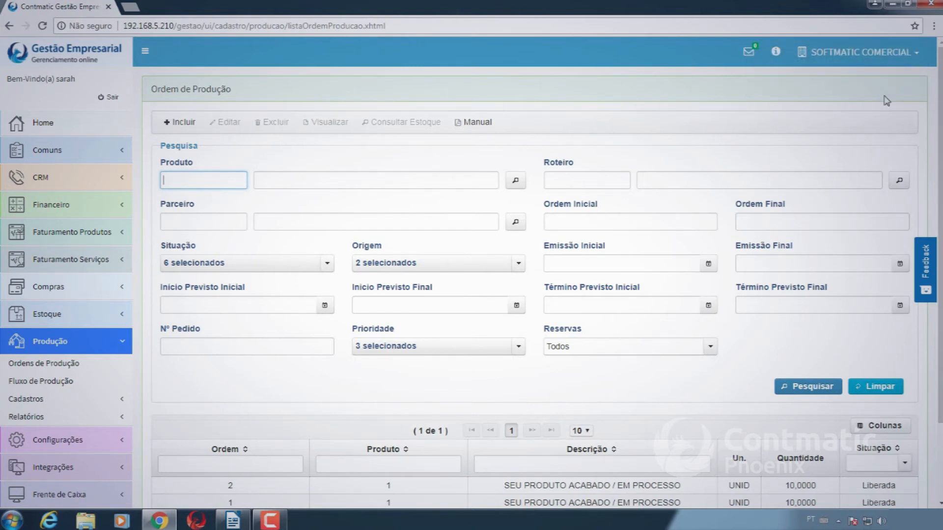
scroll(838, 244, down, 2)
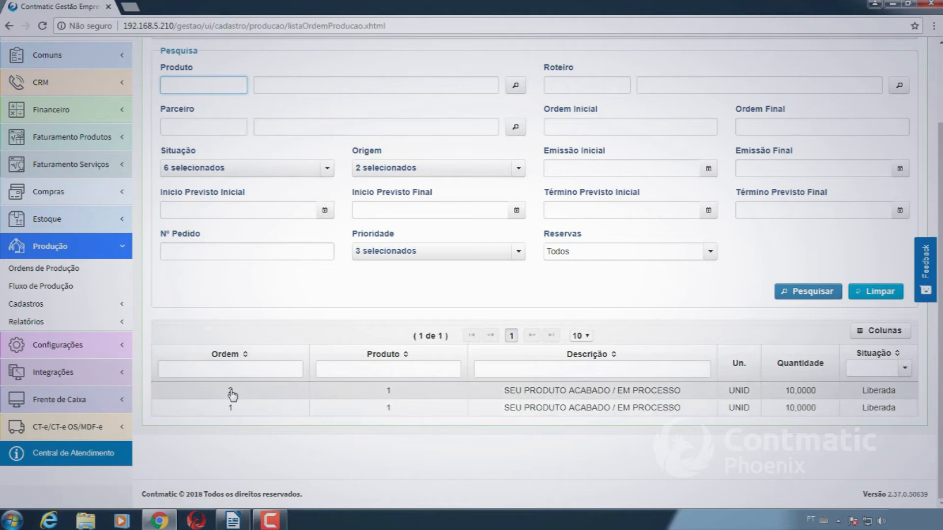
scroll(232, 394, up, 2)
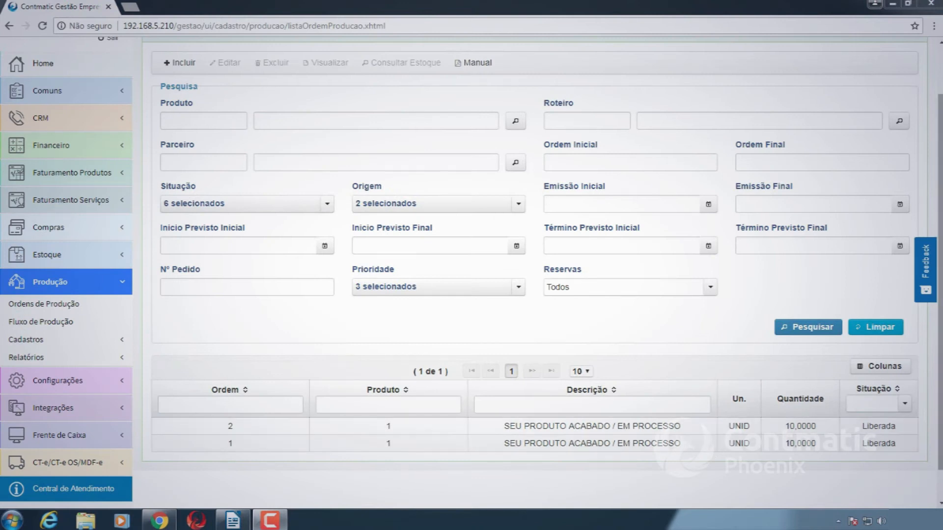
scroll(472, 265, up, 3)
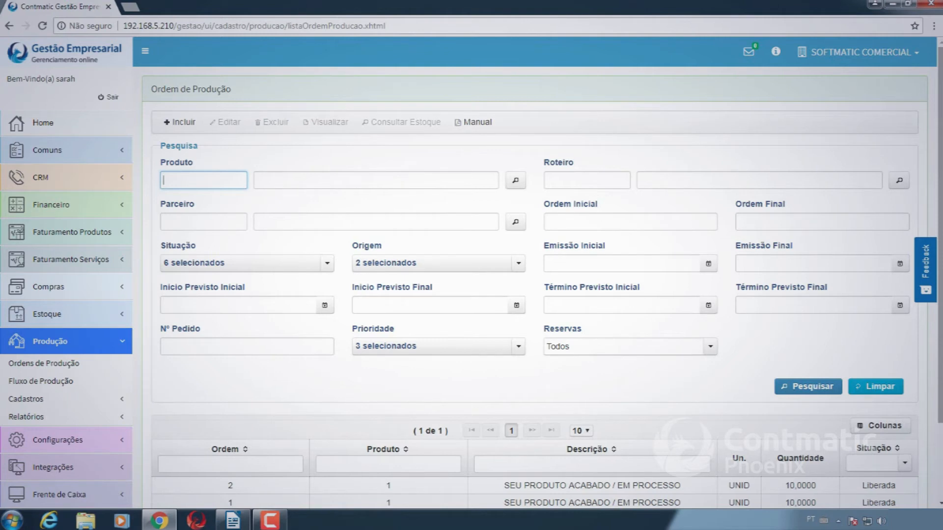
Step: Start a new production order with its own order number, issue date 23/07/2018 and status Cadastrada
click(170, 122)
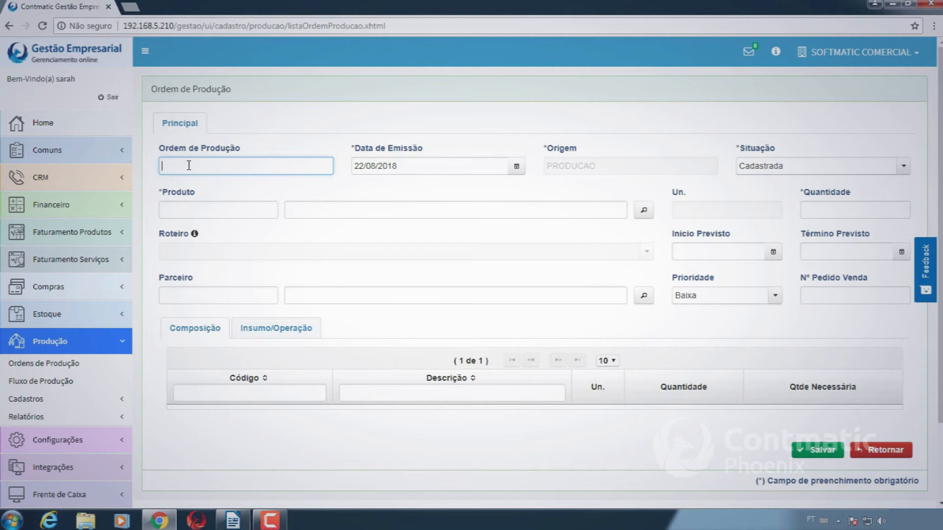
text(5)
key(Tab)
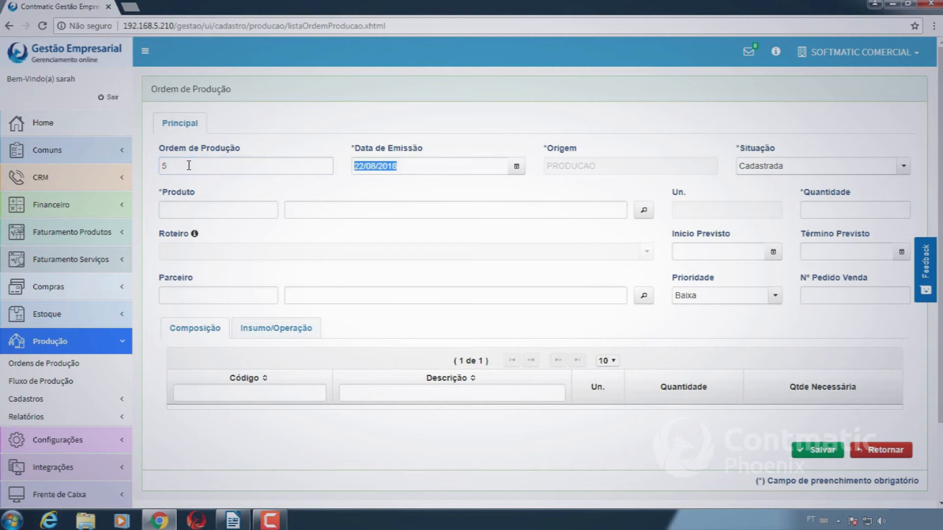
text(23/07/2018)
key(Tab)
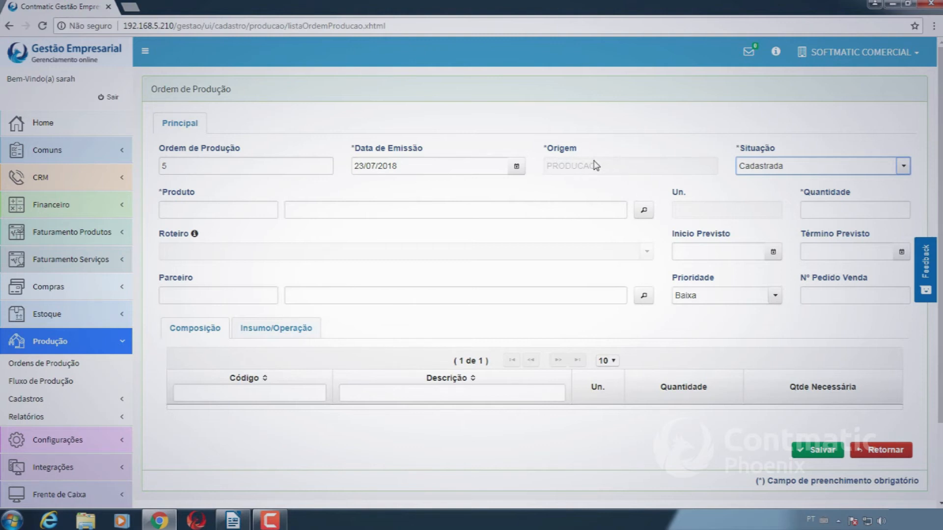
click(764, 172)
click(764, 170)
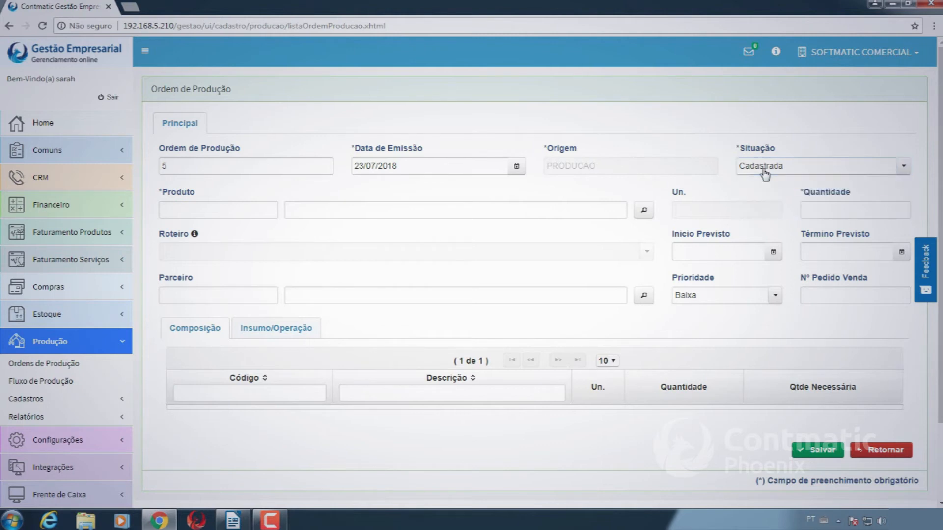
click(763, 171)
click(764, 172)
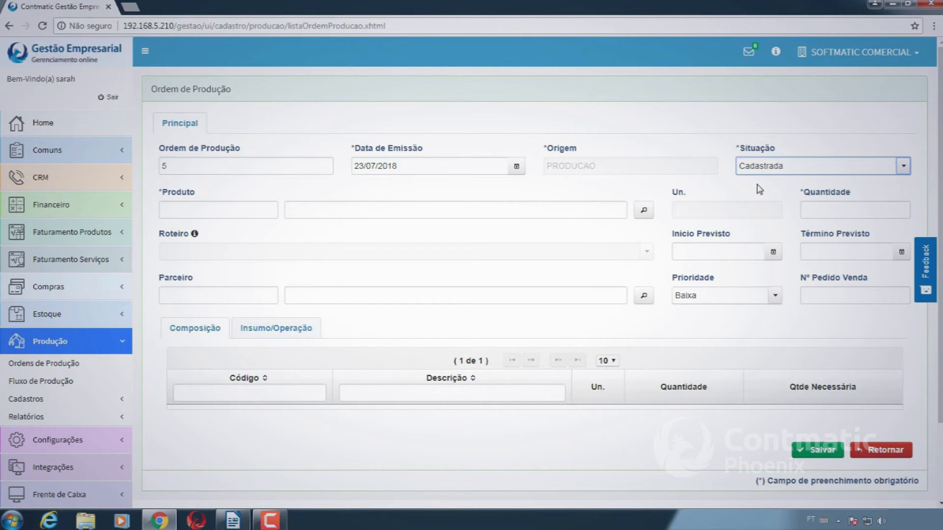
Step: Assign product 1 SEU PRODUTO ACABADO / EM PROCESSO to the new order with a quantity of 15,0000
click(232, 211)
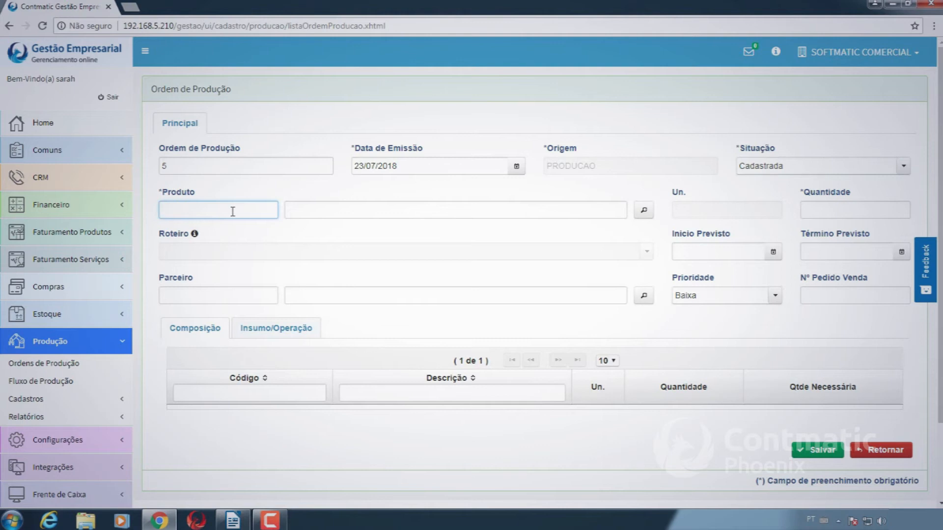
text(1)
key(Tab)
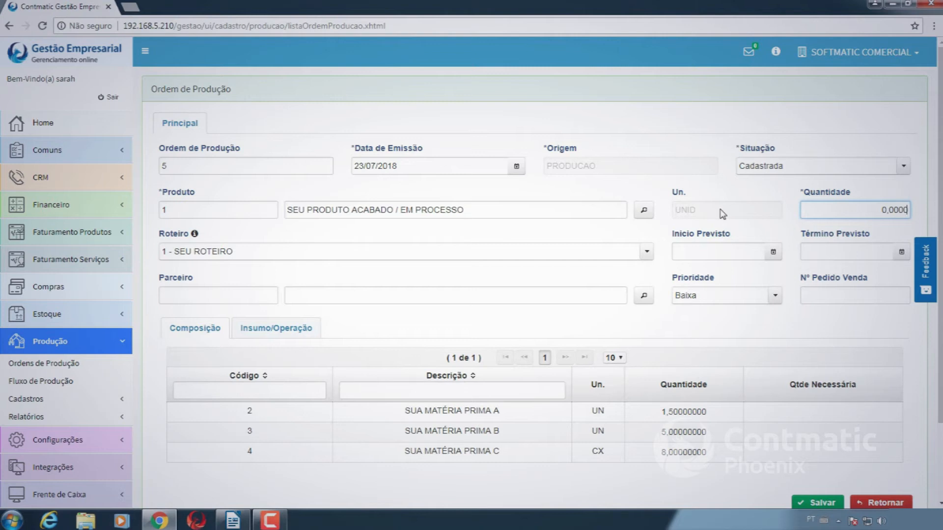
drag(877, 206, 940, 218)
text(150000)
key(Tab)
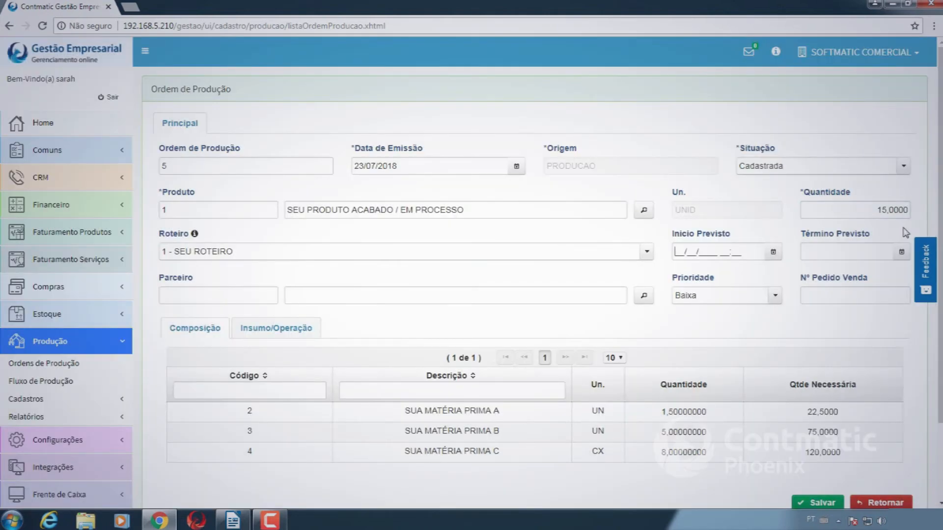
Step: Clear the new order's routing by choosing the blank Roteiro option
click(601, 251)
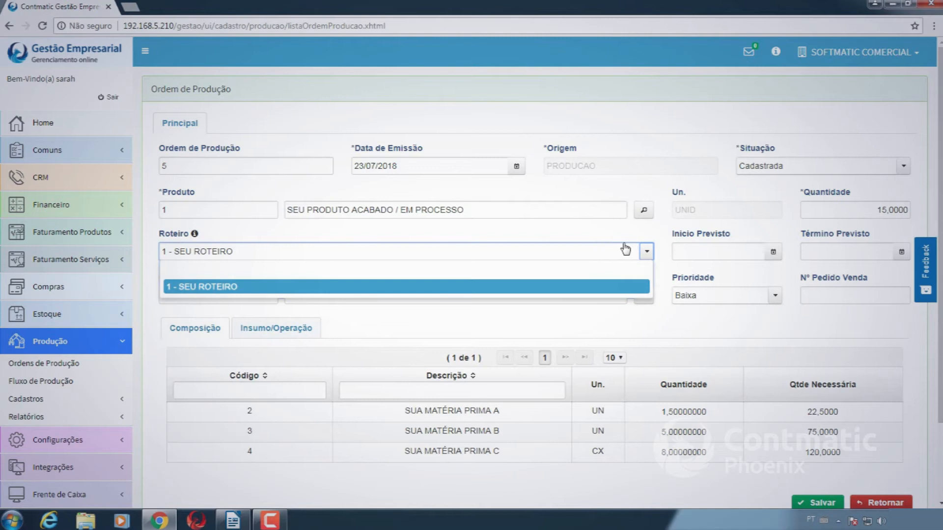
click(647, 253)
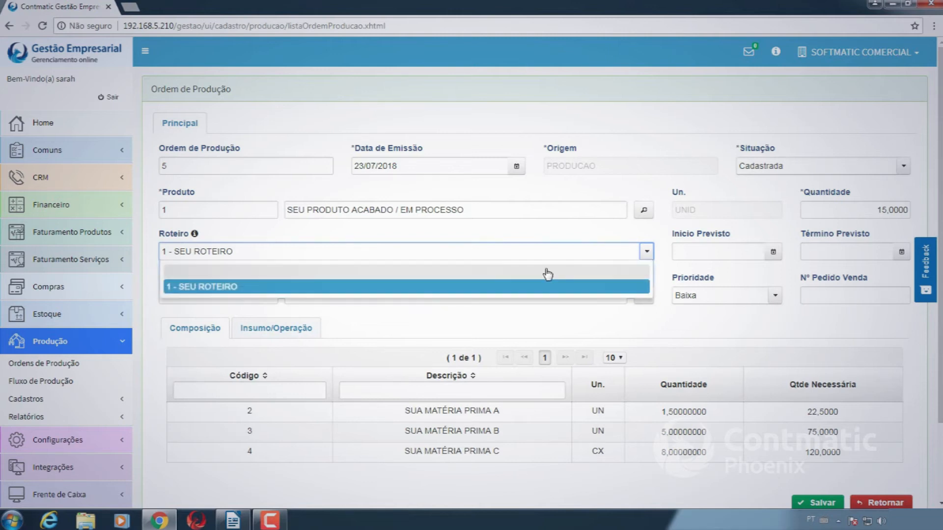
click(507, 272)
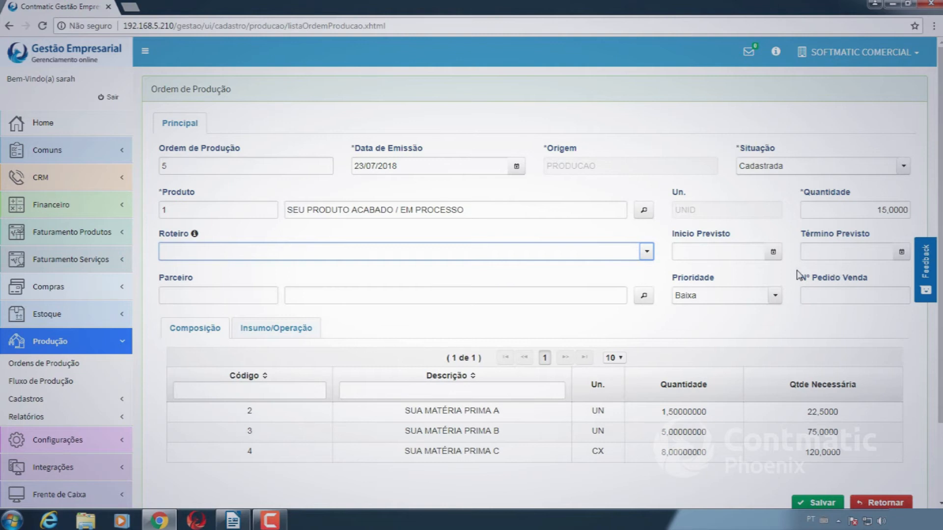
Step: Set the planned start to 23/07/2018 00:00 and the planned end to 31/07/2018 00:00
click(728, 252)
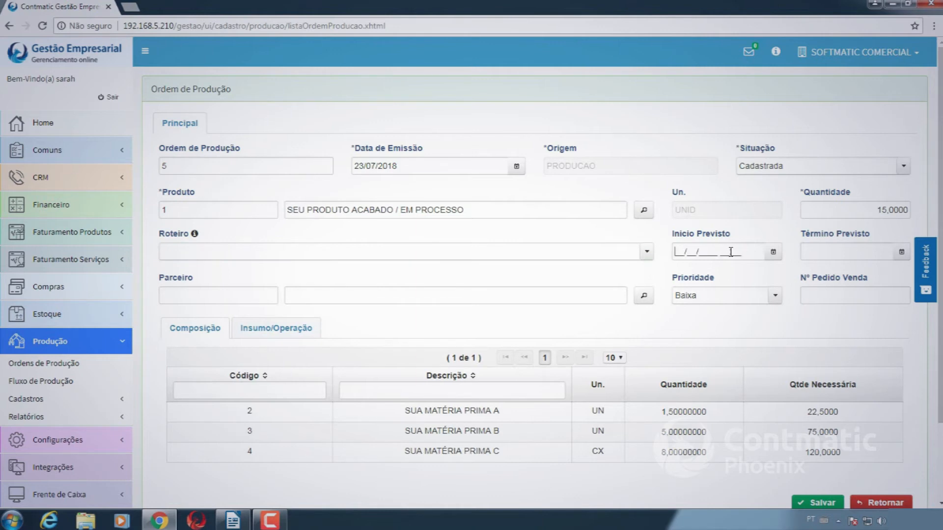
text(23/07/2018 00:00)
click(810, 252)
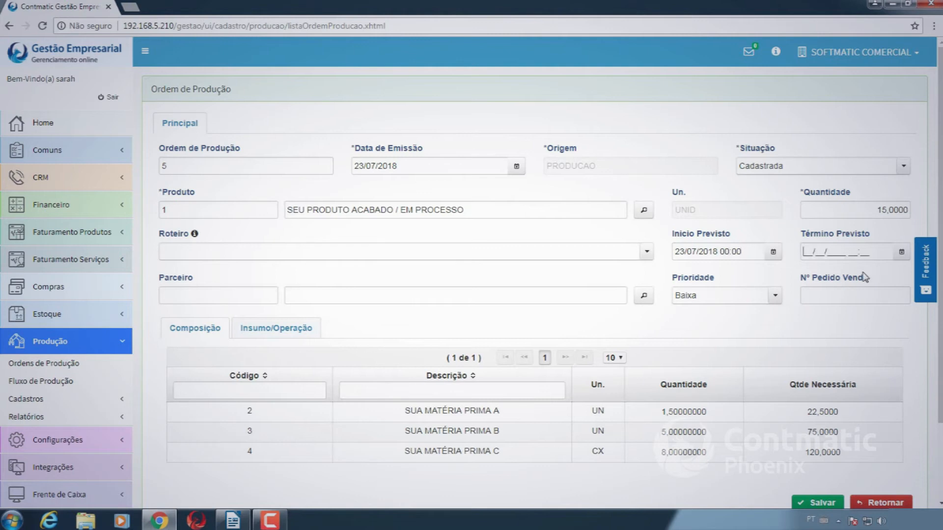
text(31/07/2018 00:00)
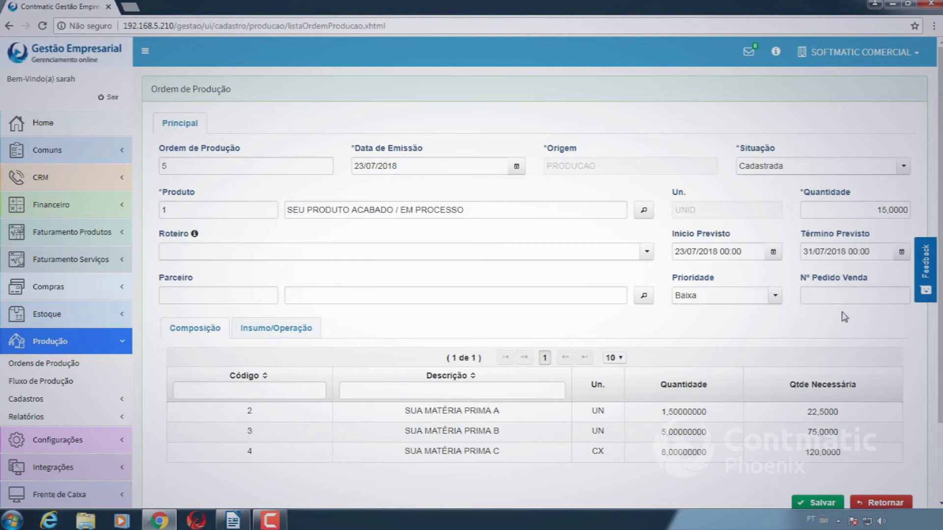
Step: Leave the partner blank, set the priority to Alta and fill in the sales order number
click(231, 297)
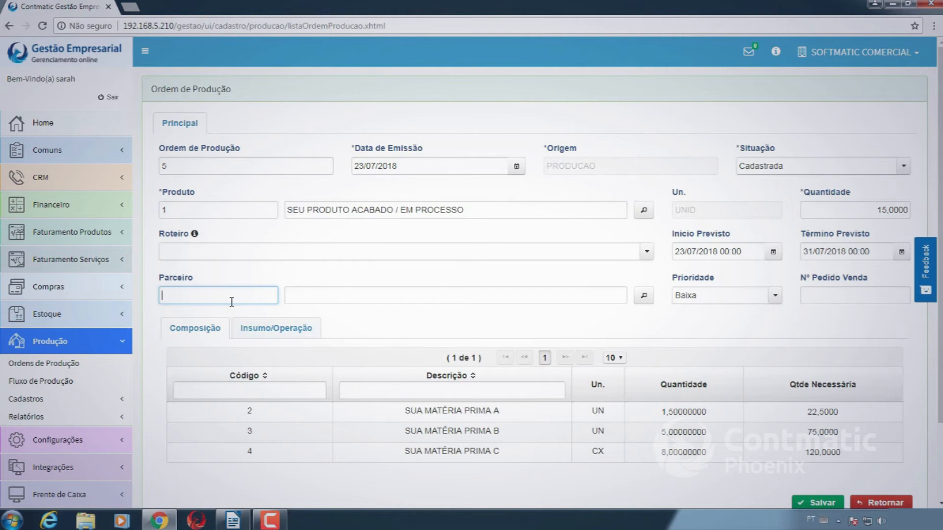
click(772, 296)
click(757, 315)
click(831, 300)
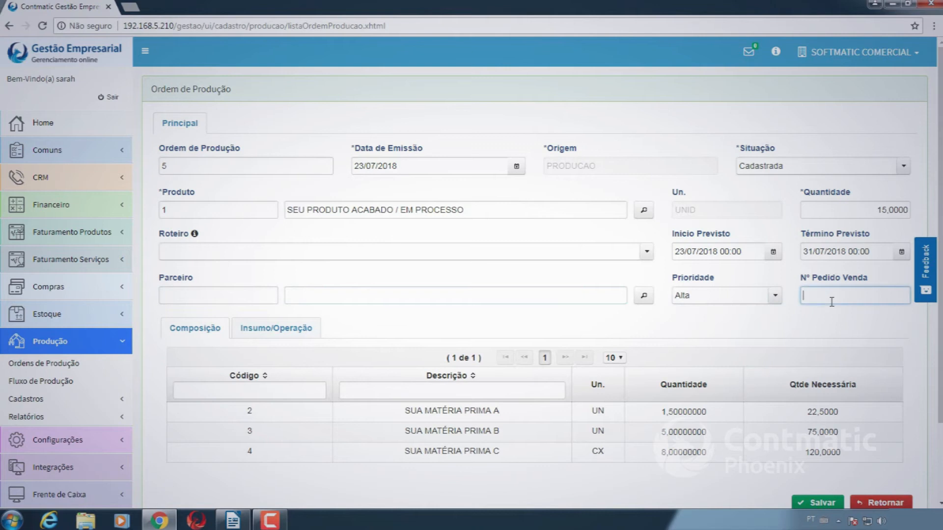
text(60)
click(828, 330)
Step: Review the new order's Composição and Insumo/Operação lists with no routing assigned
scroll(756, 378, down, 3)
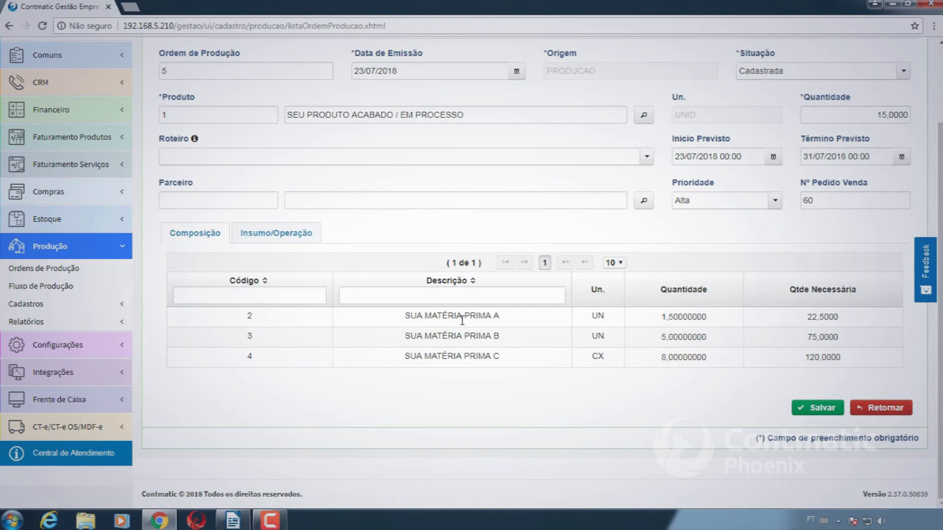
click(260, 236)
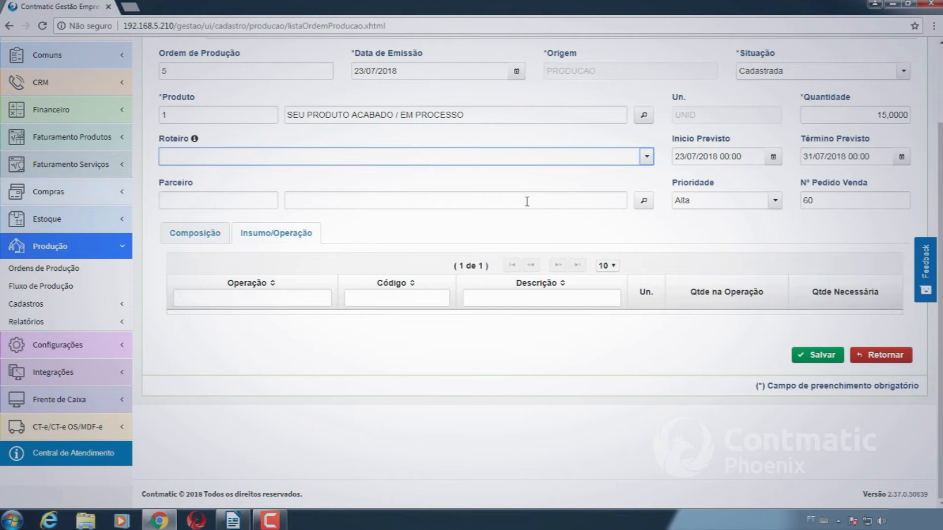
Step: Compare the order's Composição and Insumo/Operação lists once more and save the production order without a routing
click(174, 229)
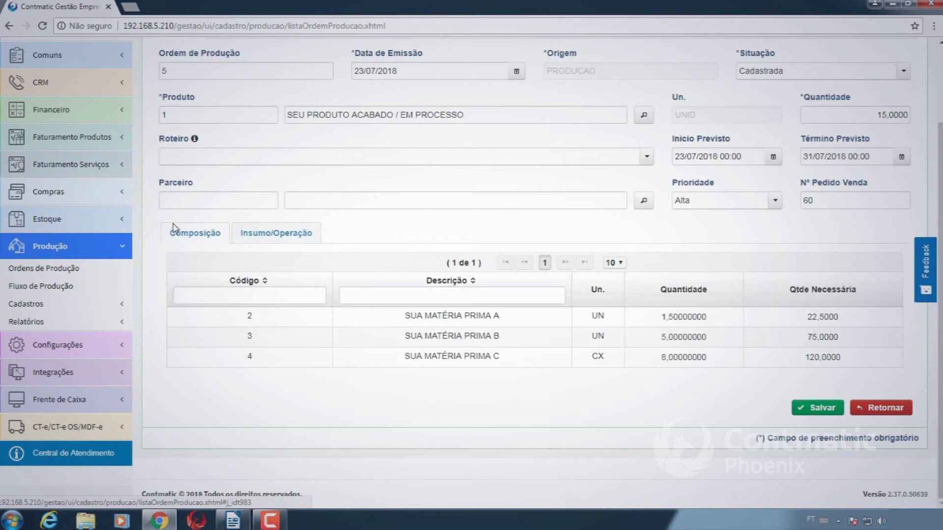
click(276, 233)
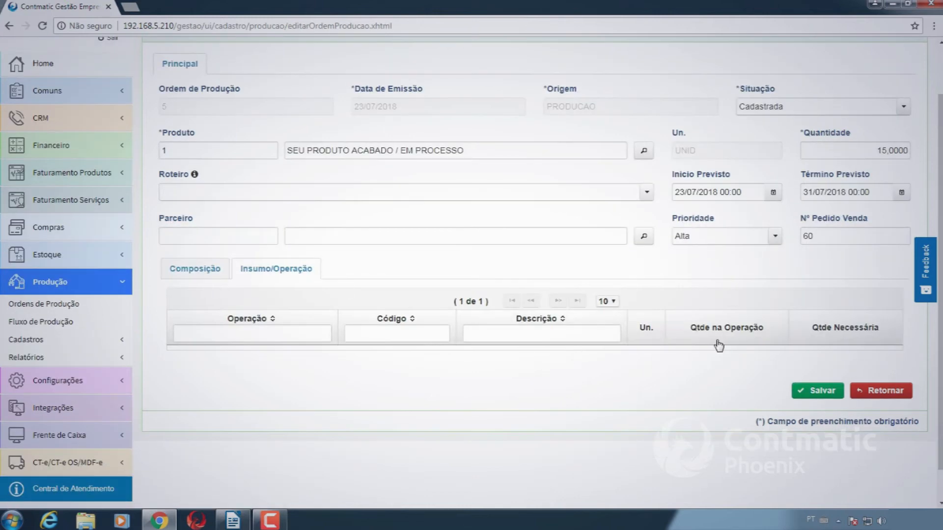
click(821, 393)
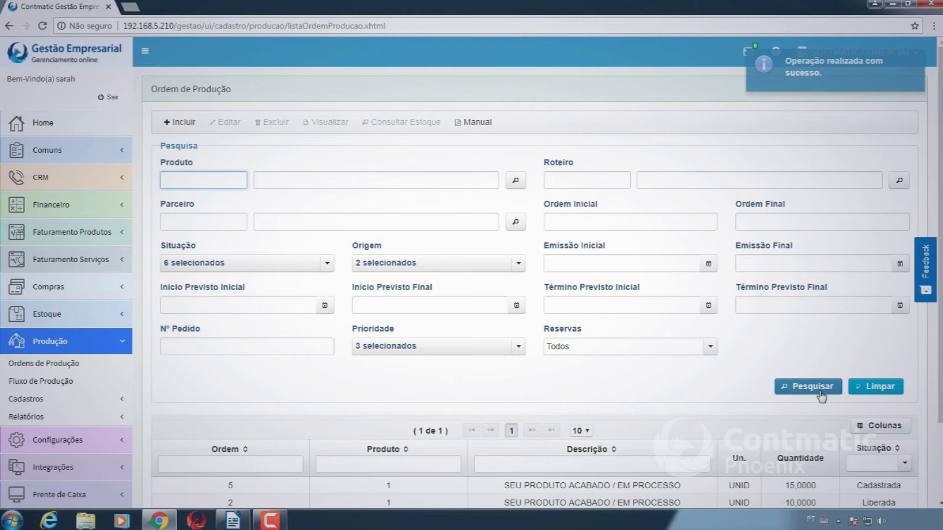
scroll(820, 393, down, 2)
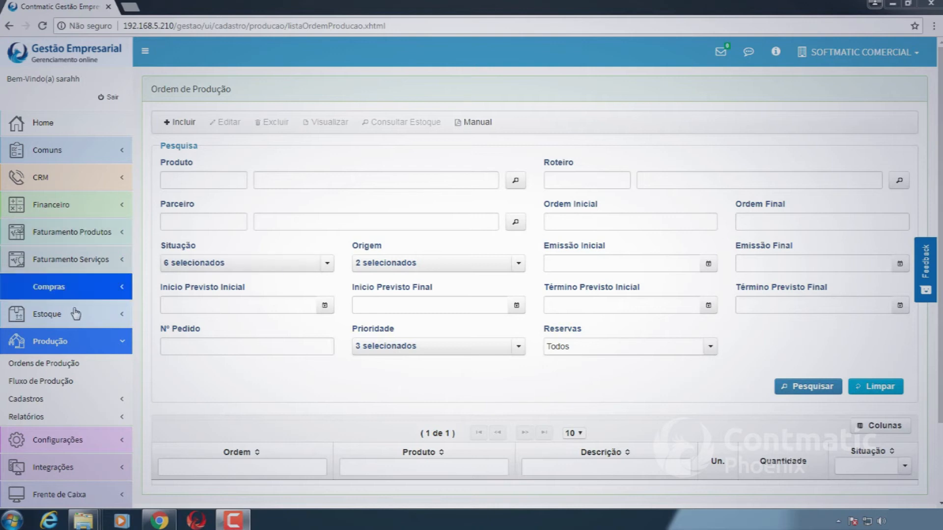
Step: Open the Engenharia do Produto records and search for product code 1527
click(72, 401)
click(60, 418)
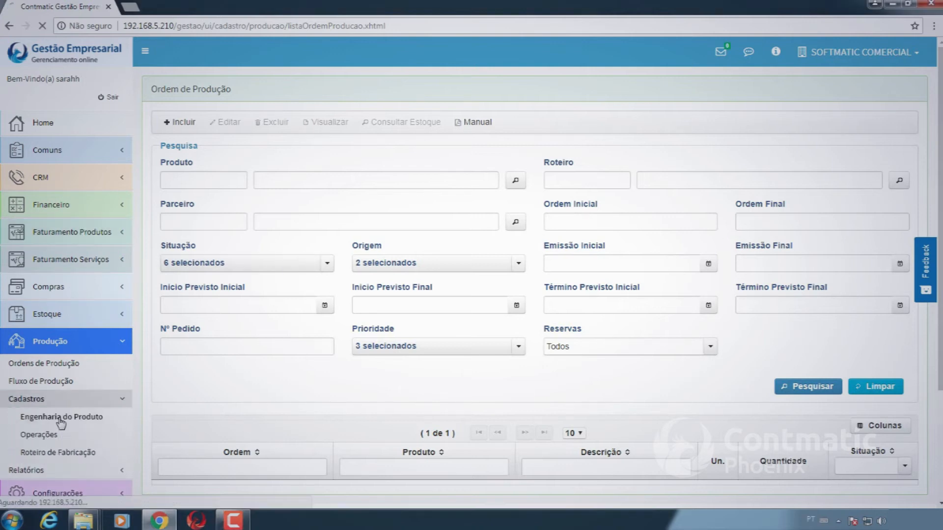
click(205, 178)
text(1527)
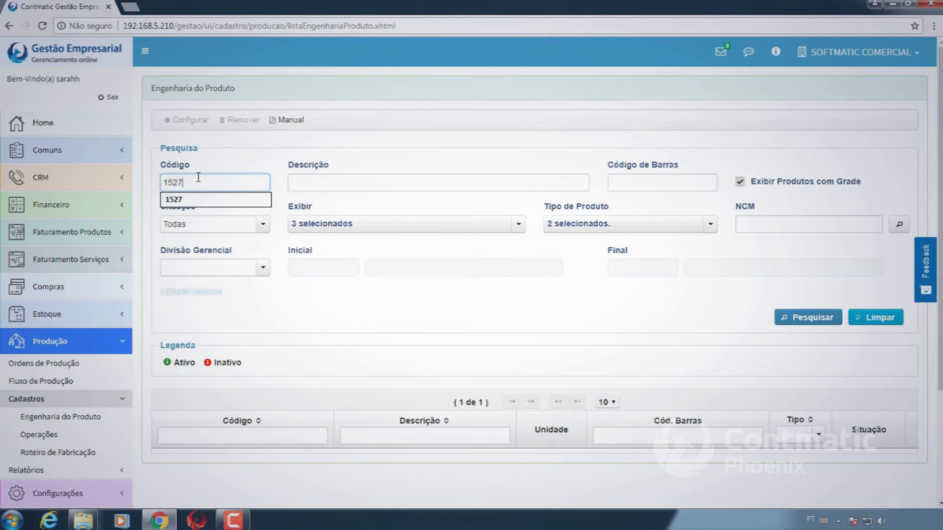
click(824, 320)
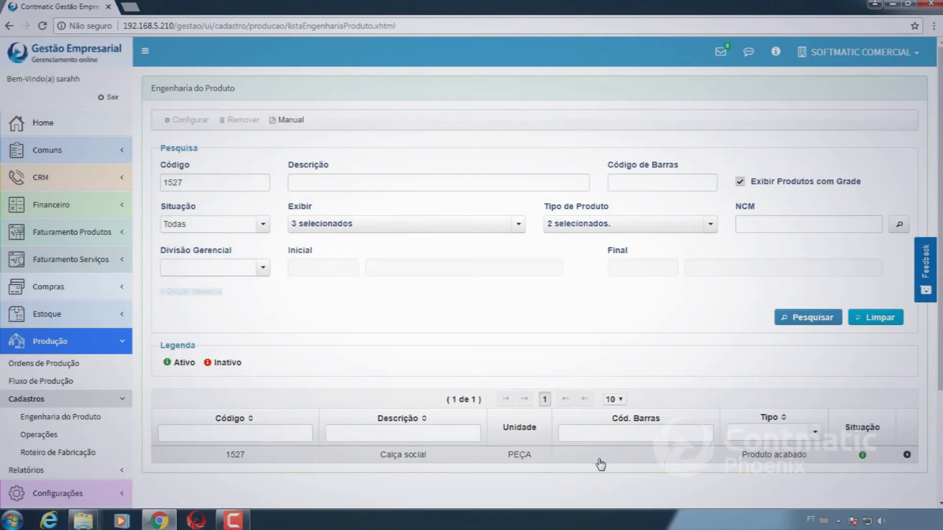
Step: Open the engineering setup of Calça social, check its sales-order production option and composition, and save it
click(597, 457)
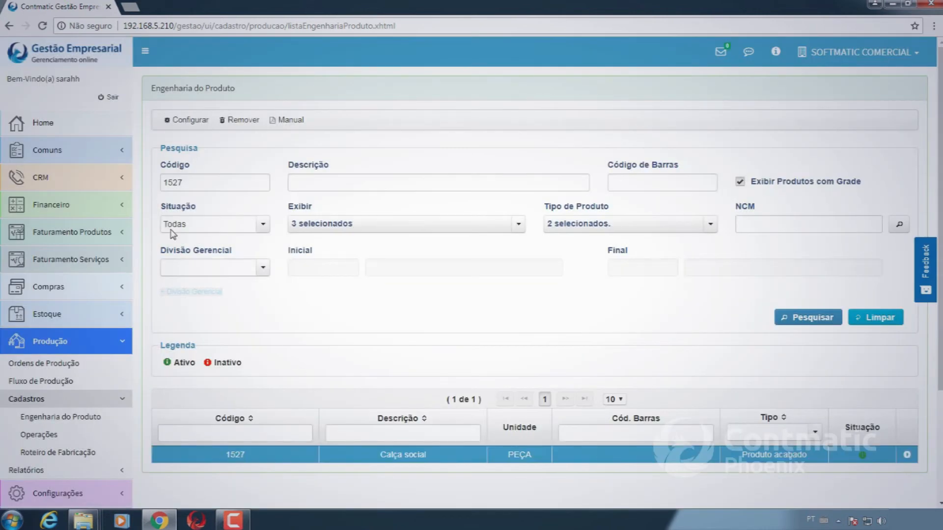
click(182, 121)
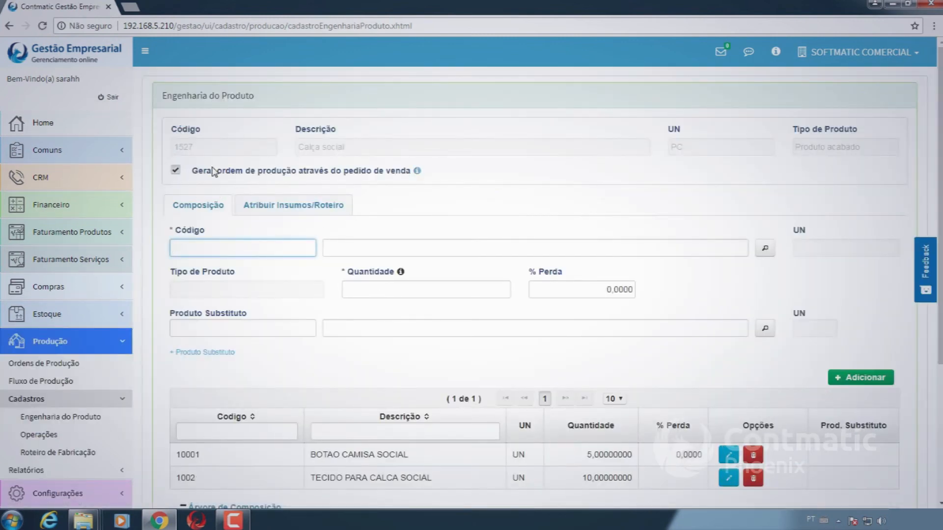
mouse_move(317, 176)
scroll(897, 404, down, 3)
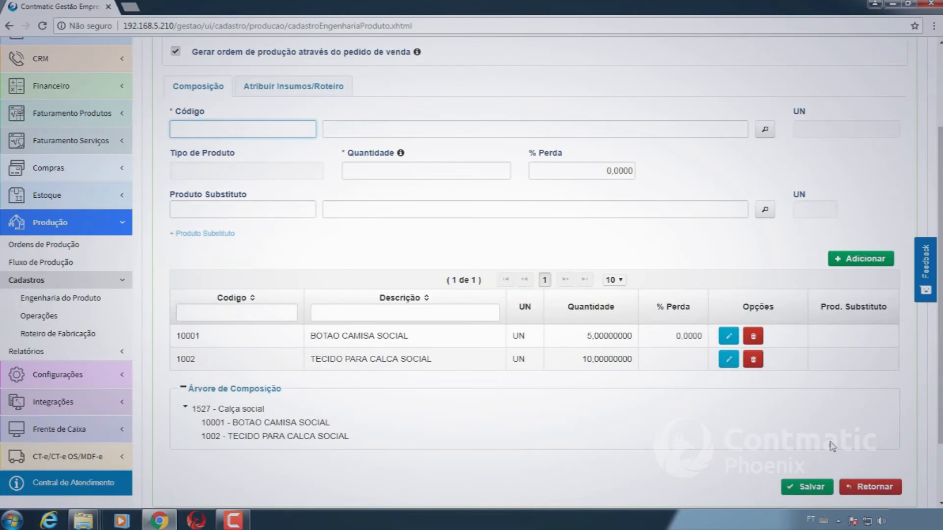
click(811, 487)
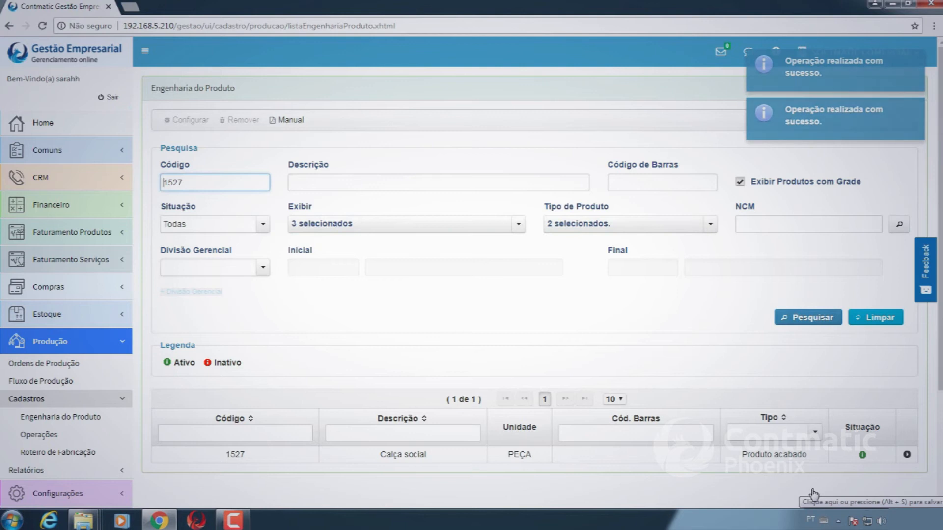
Step: Create a new Pedido de Venda and set its Cotação to 123, leaving the price table blank
click(48, 232)
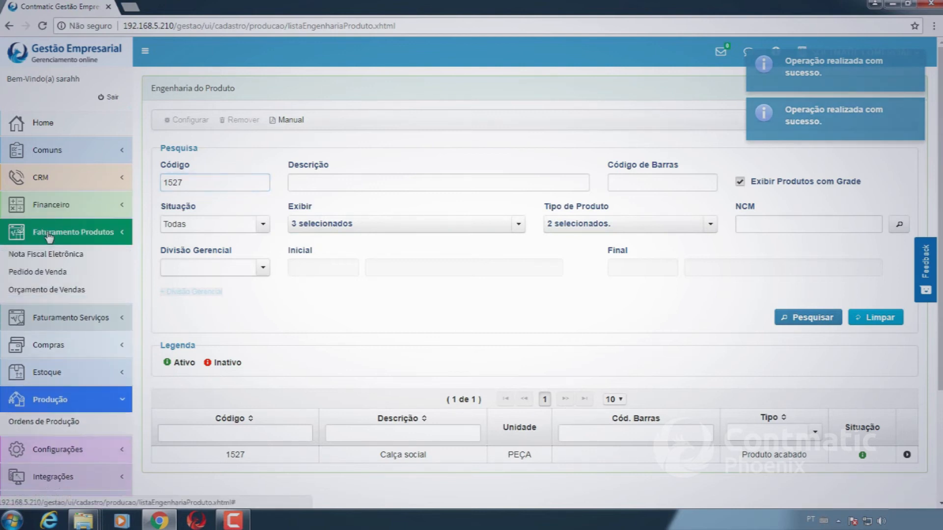
click(59, 273)
click(180, 129)
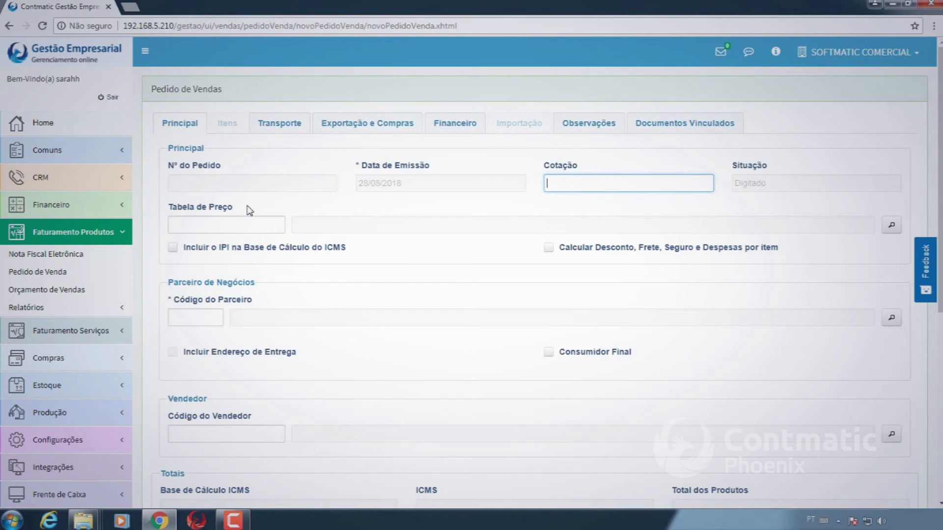
scroll(249, 210, down, 1)
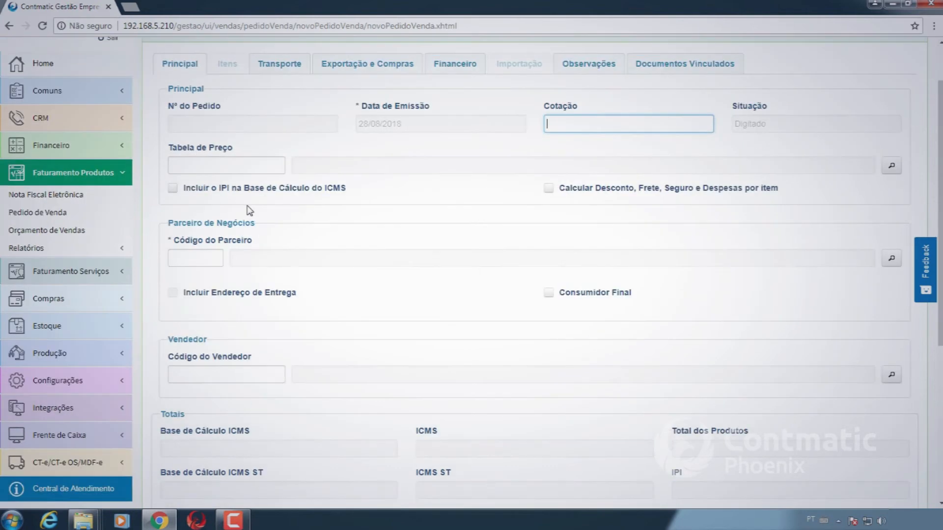
scroll(249, 210, up, 1)
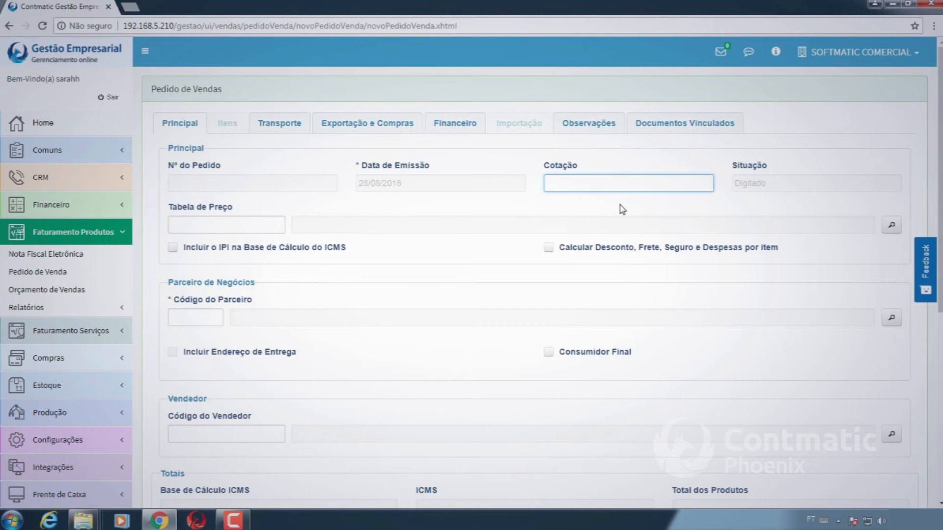
text(123)
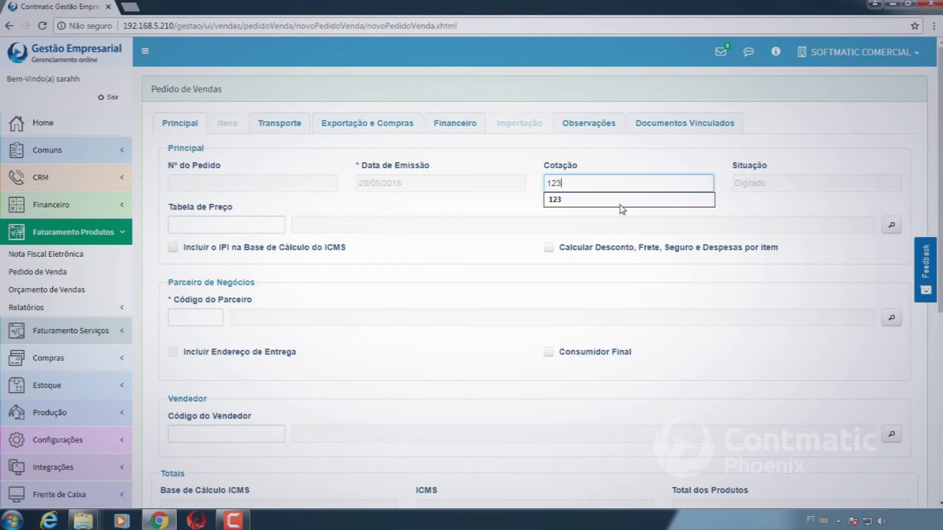
click(523, 211)
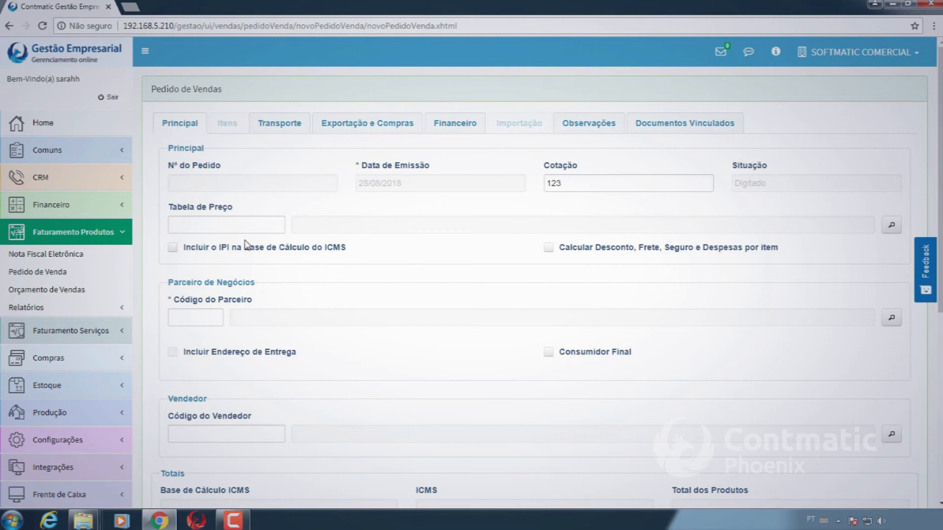
scroll(247, 244, down, 1)
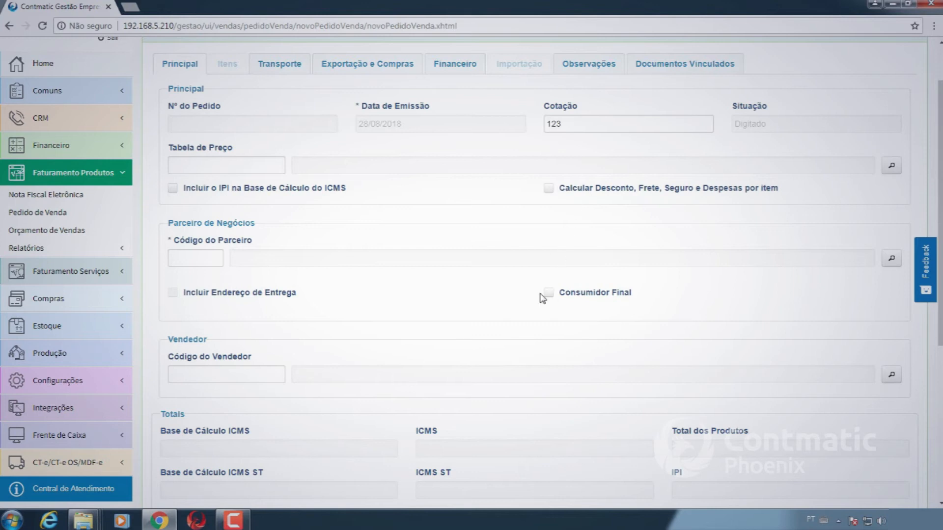
scroll(543, 295, up, 2)
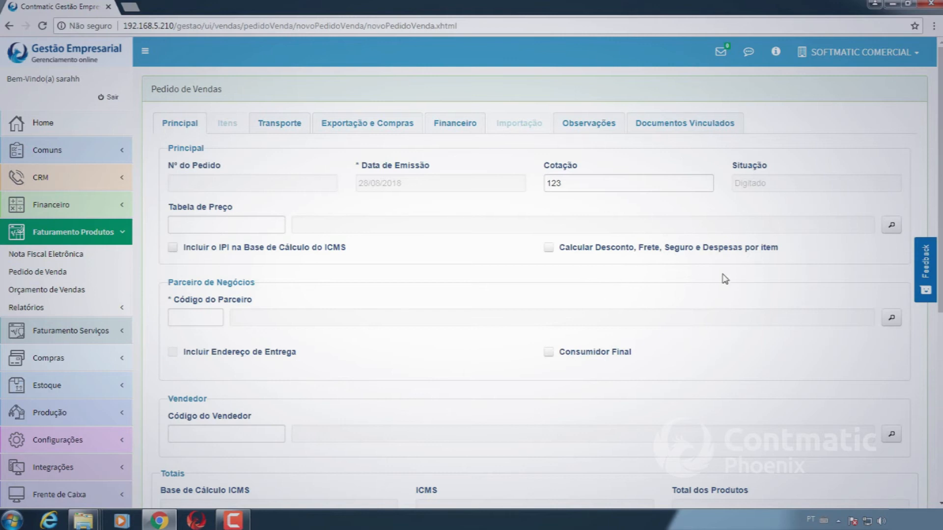
Step: Fill in the business partner's code on the new sales order
click(190, 316)
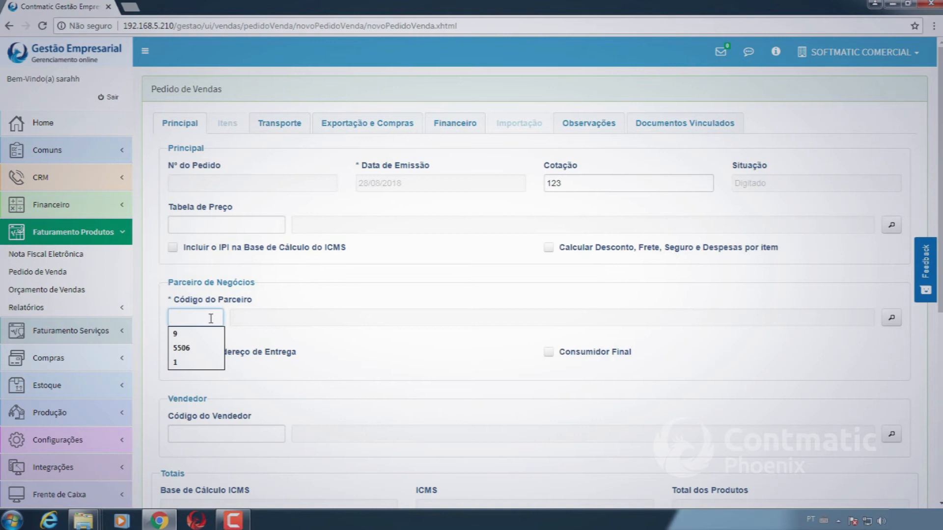
scroll(211, 319, down, 1)
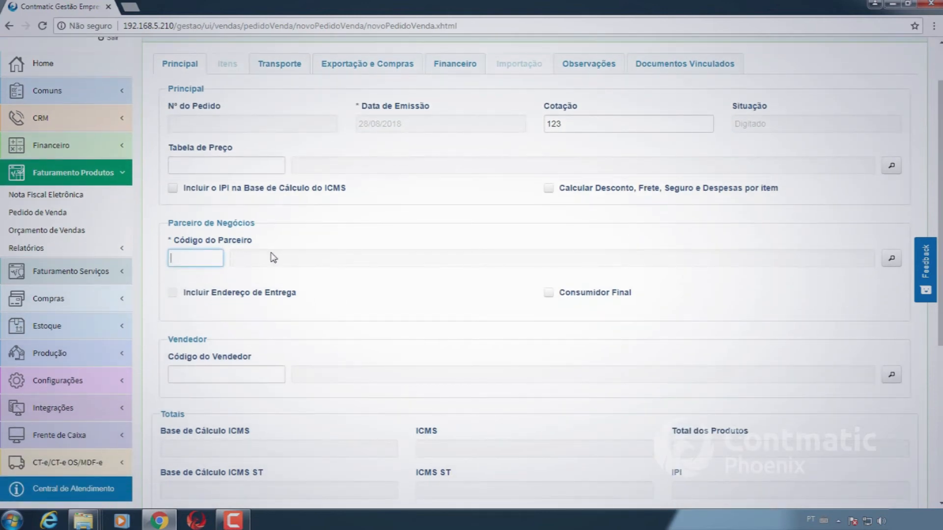
key(Tab)
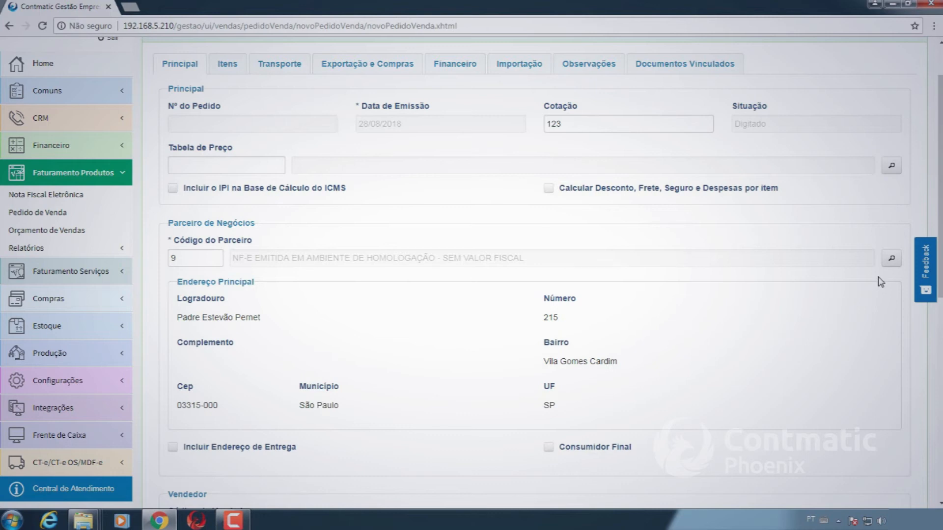
Step: Search the partner records without filters and assign the fourth listed partner to the sales order
click(891, 259)
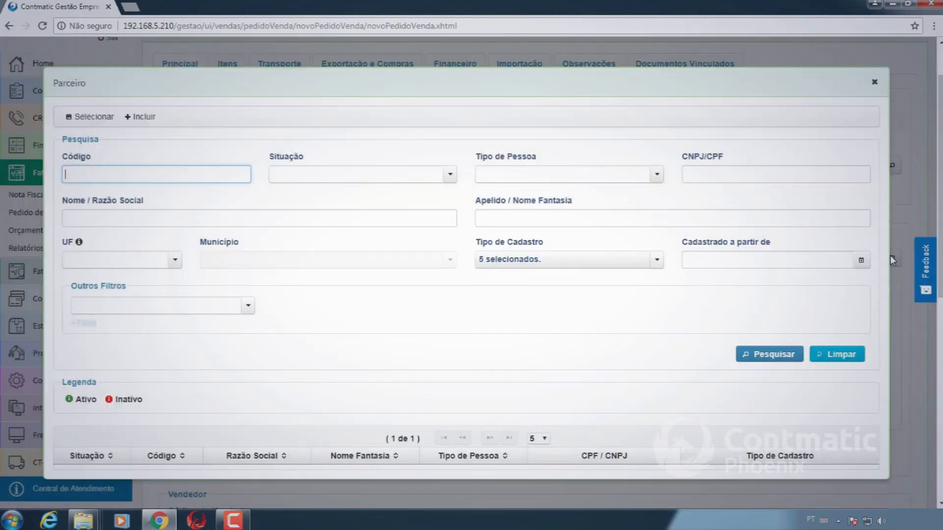
click(785, 357)
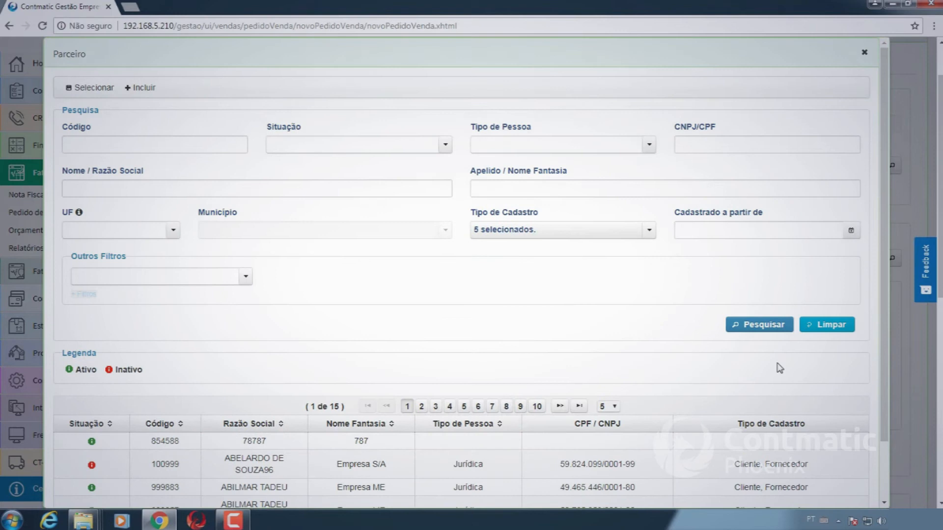
scroll(780, 369, down, 2)
click(147, 453)
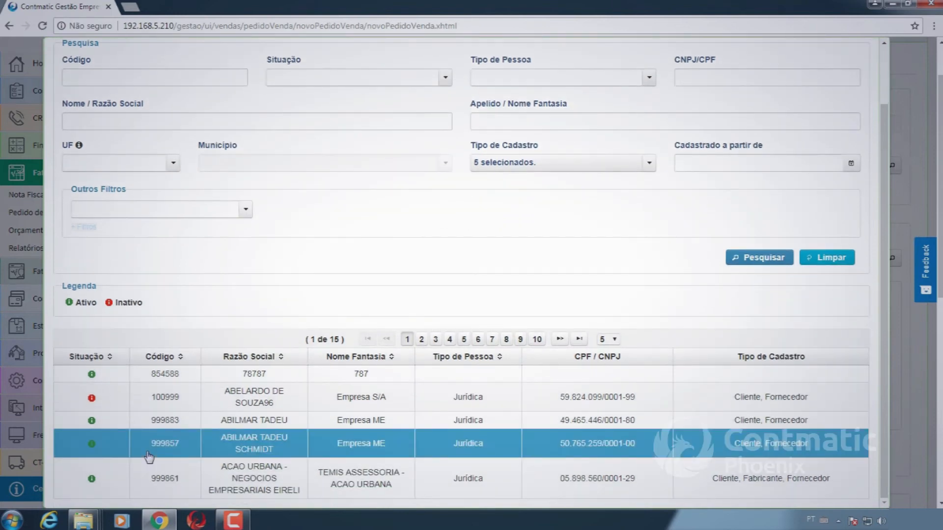
scroll(149, 458, up, 2)
click(102, 90)
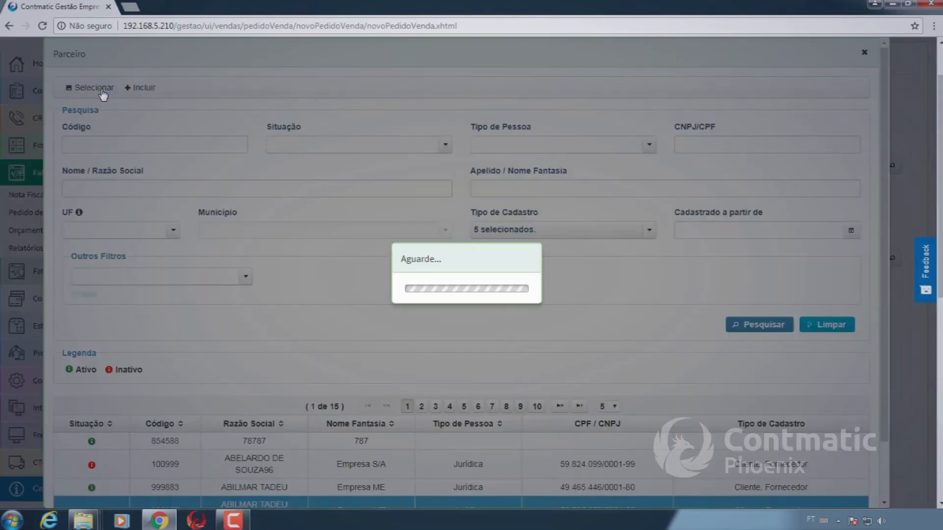
Step: Check the partner's main address, seller and totals sections, and open the sales order's Itens section
scroll(390, 221, down, 3)
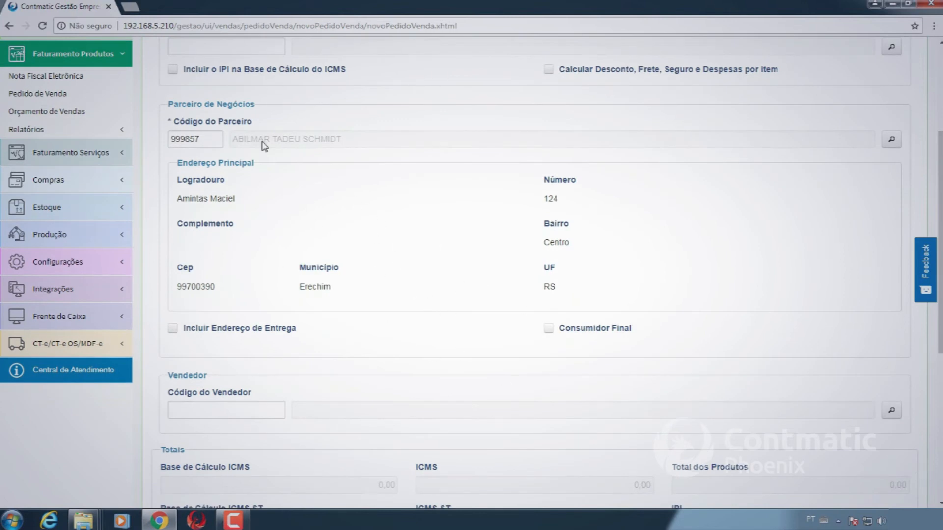
scroll(392, 317, down, 4)
scroll(394, 318, up, 5)
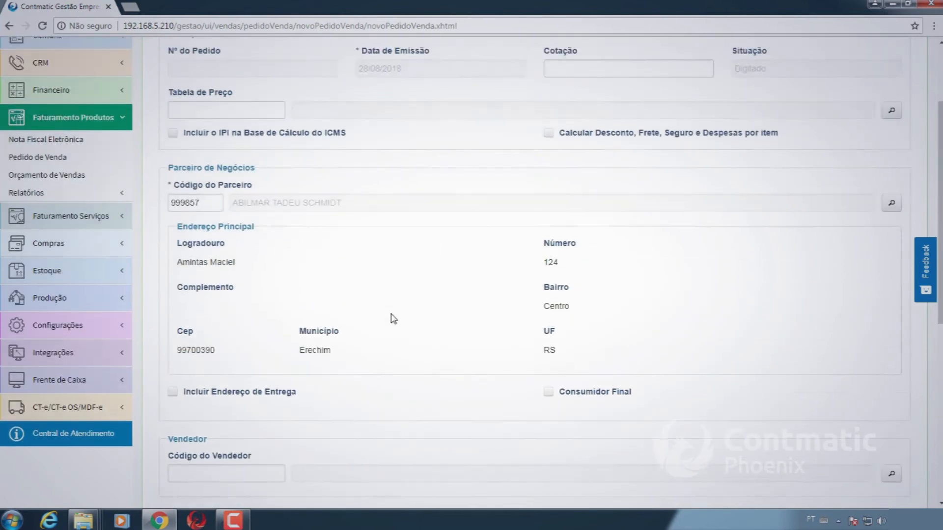
scroll(392, 318, up, 3)
click(231, 127)
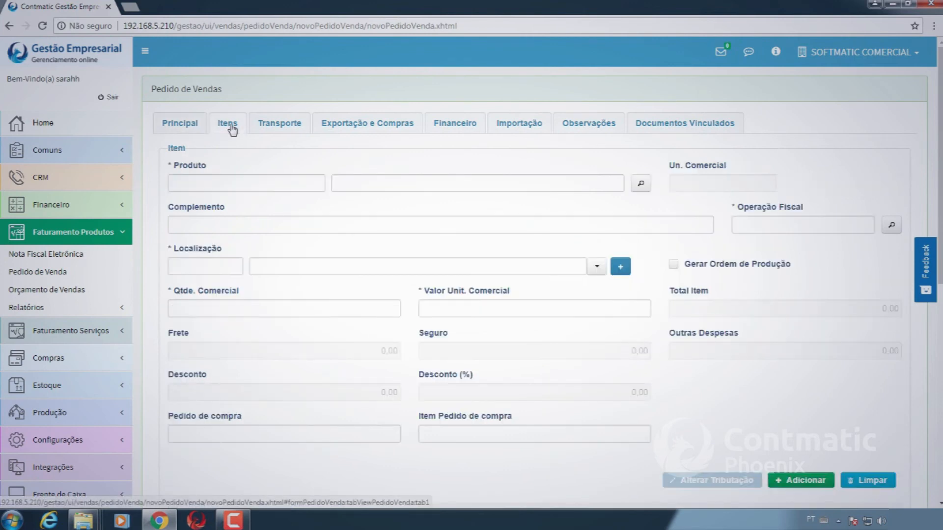
click(230, 185)
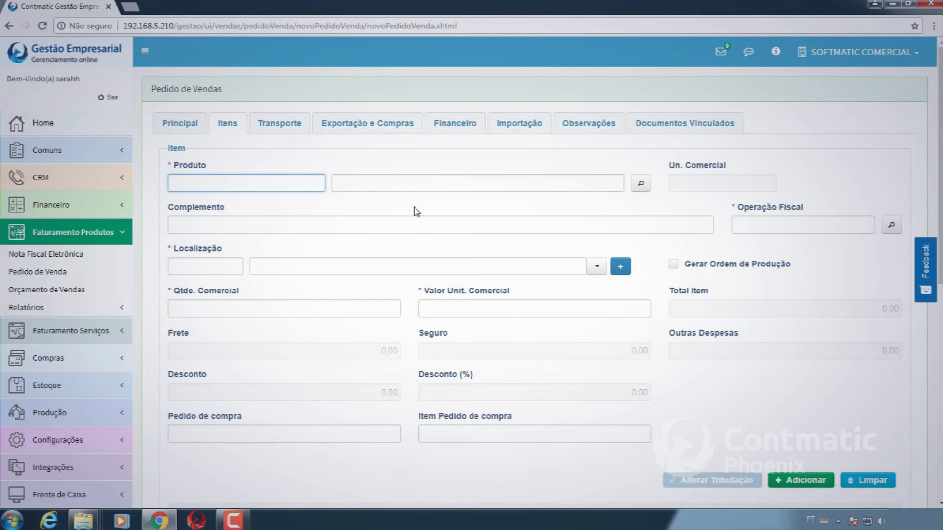
click(642, 184)
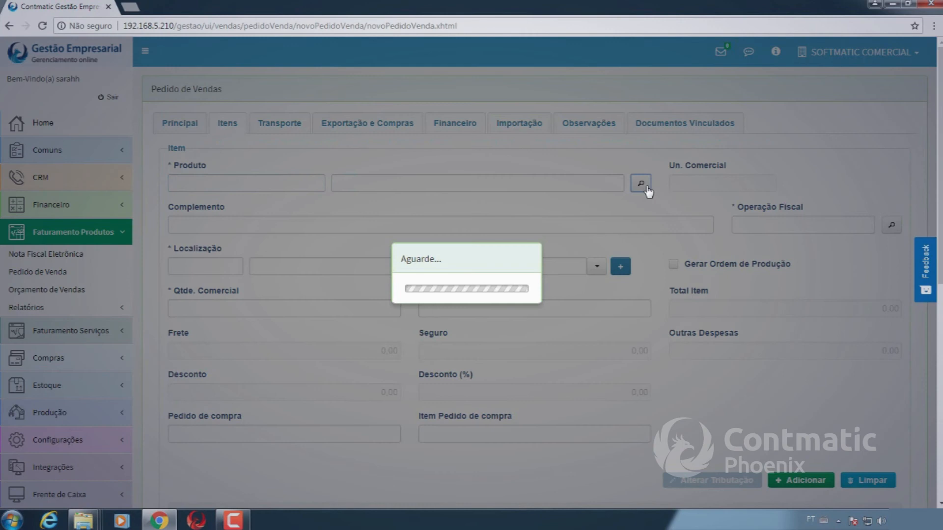
click(620, 297)
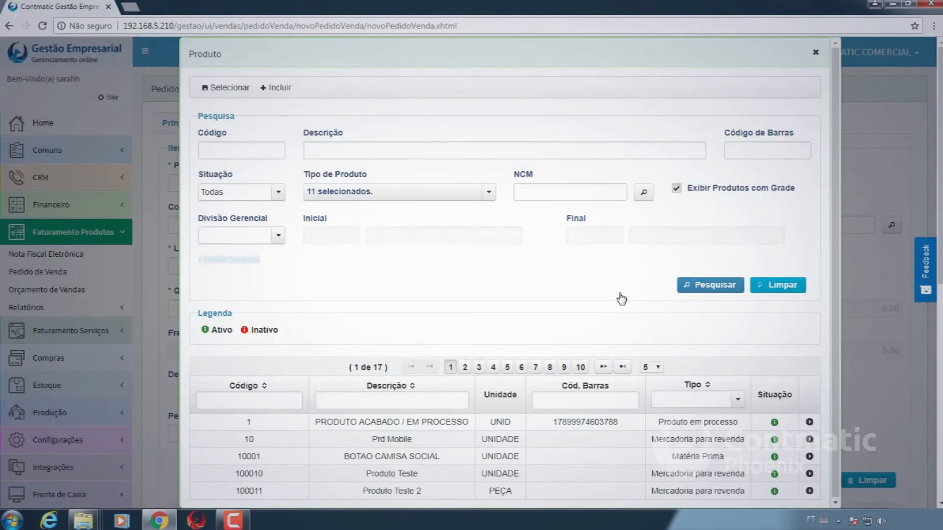
scroll(503, 403, down, 4)
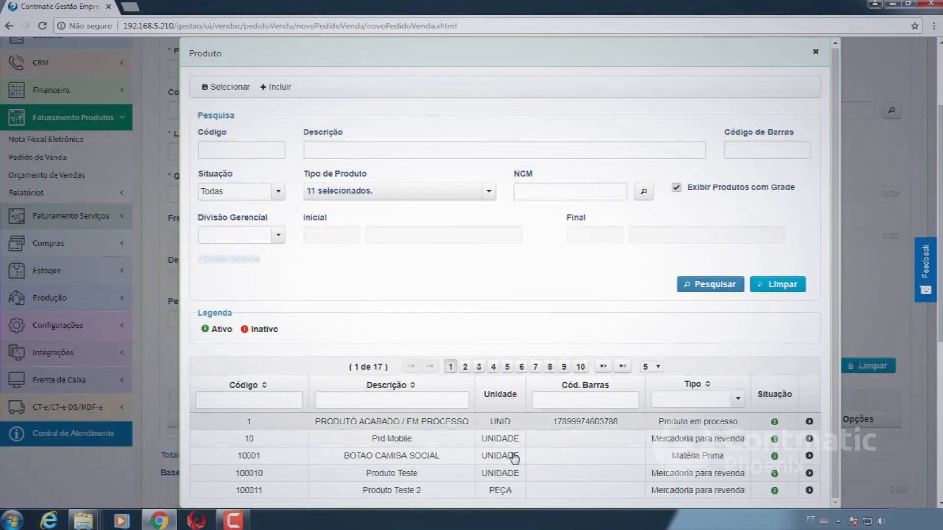
click(815, 52)
click(225, 93)
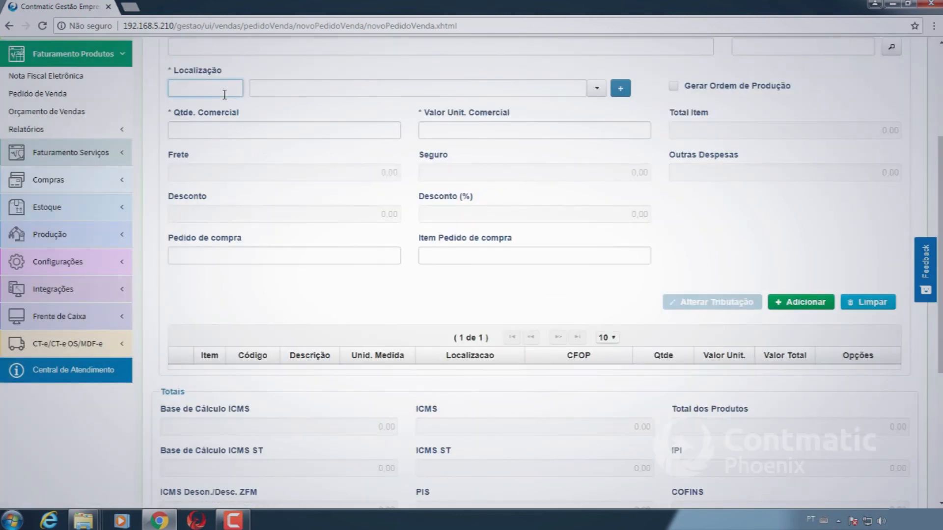
Step: Fill in the sales order item with product 1527, fiscal operation 5.101-01 and location 1, keeping Gerar Ordem de Produção enabled
scroll(225, 95, up, 4)
click(241, 180)
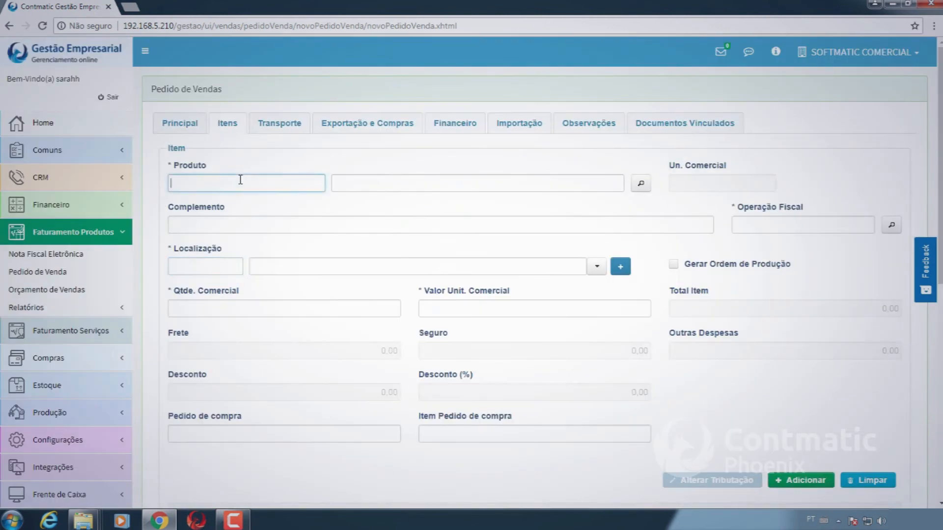
key(Tab)
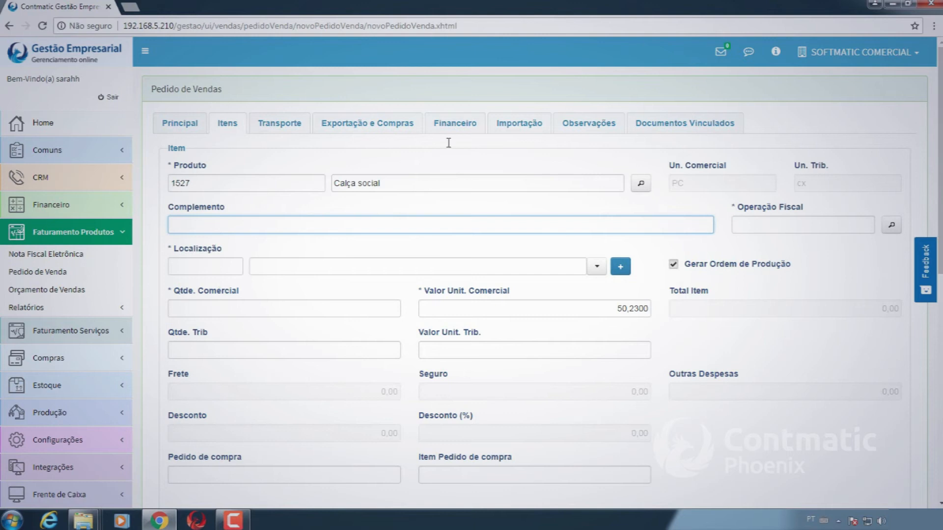
click(747, 224)
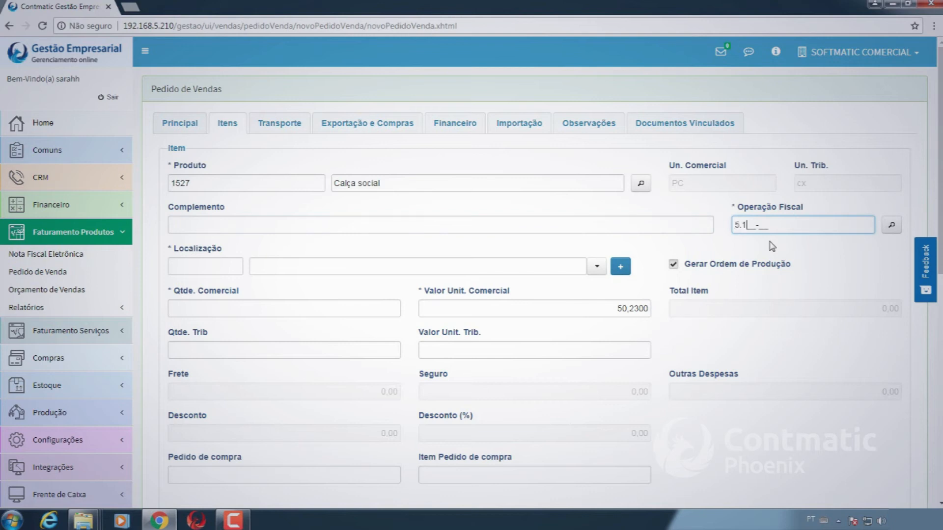
text(510101)
key(Tab)
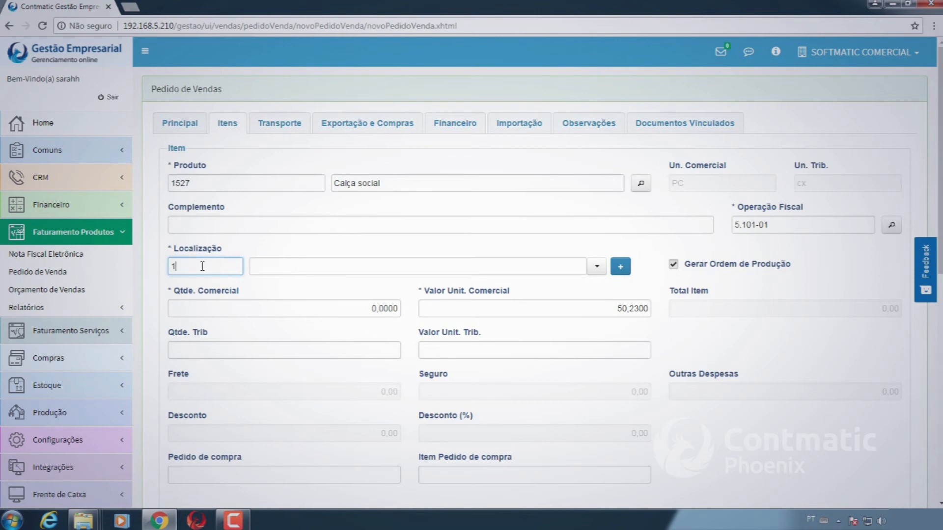
key(Tab)
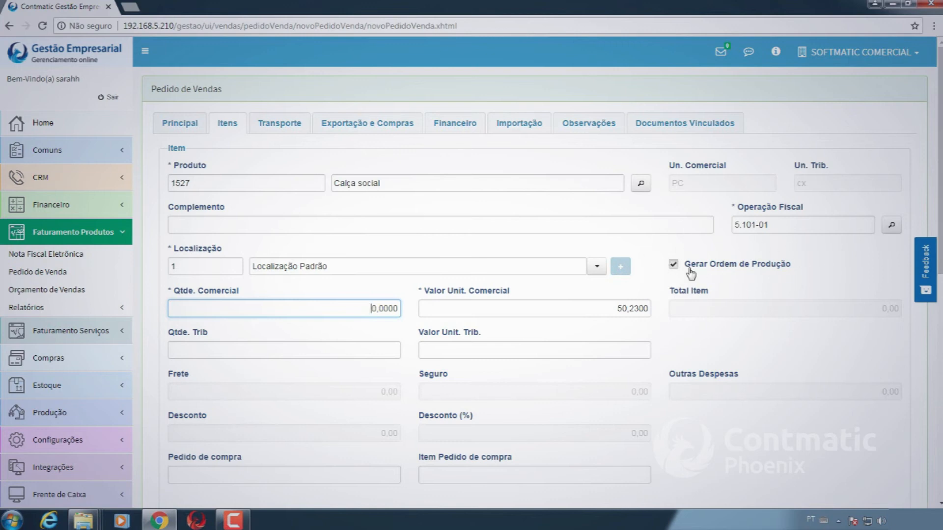
click(674, 266)
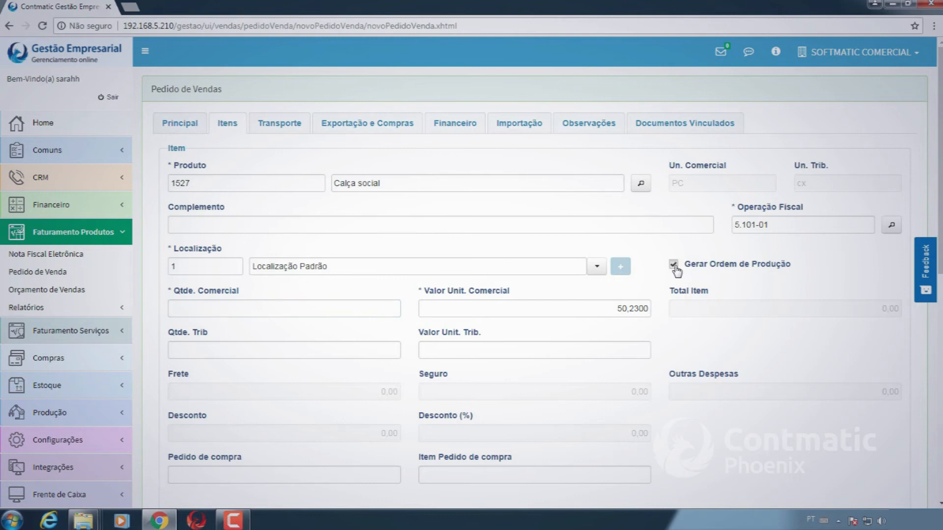
Step: Set the commercial and taxable quantities to 5 and both unit values to 50,2300, and add the item to the order
scroll(676, 270, down, 1)
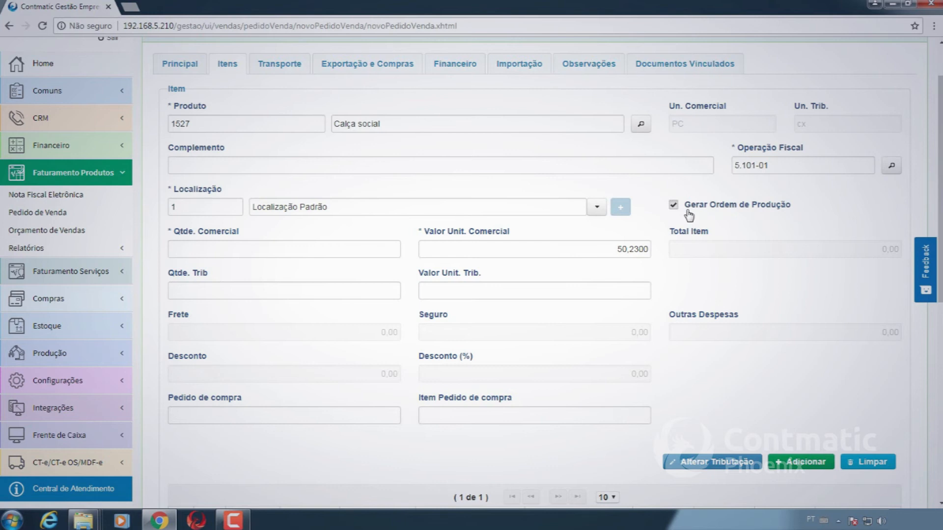
click(396, 253)
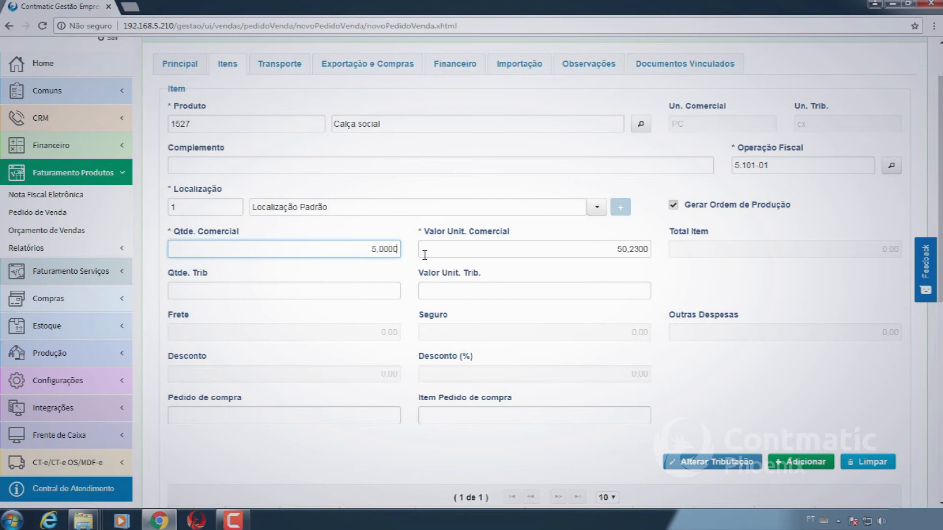
click(460, 249)
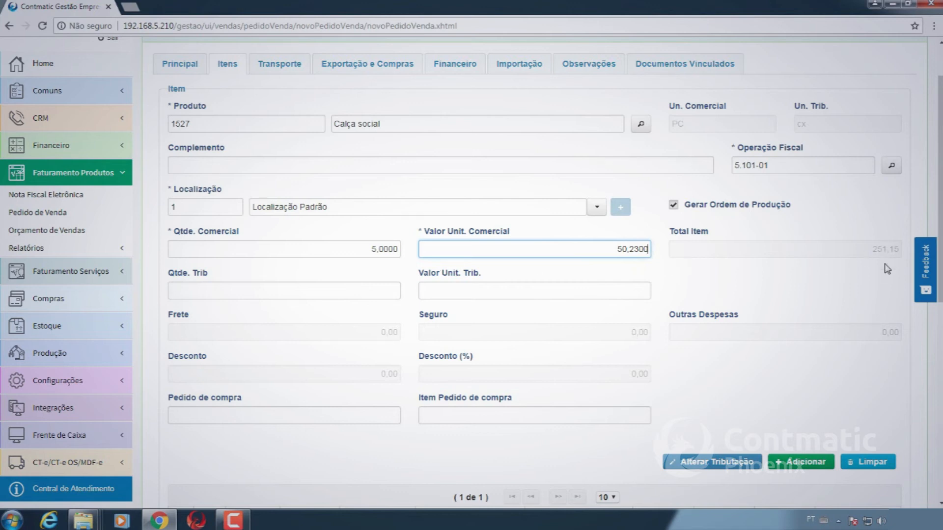
key(Tab)
scroll(412, 290, down, 1)
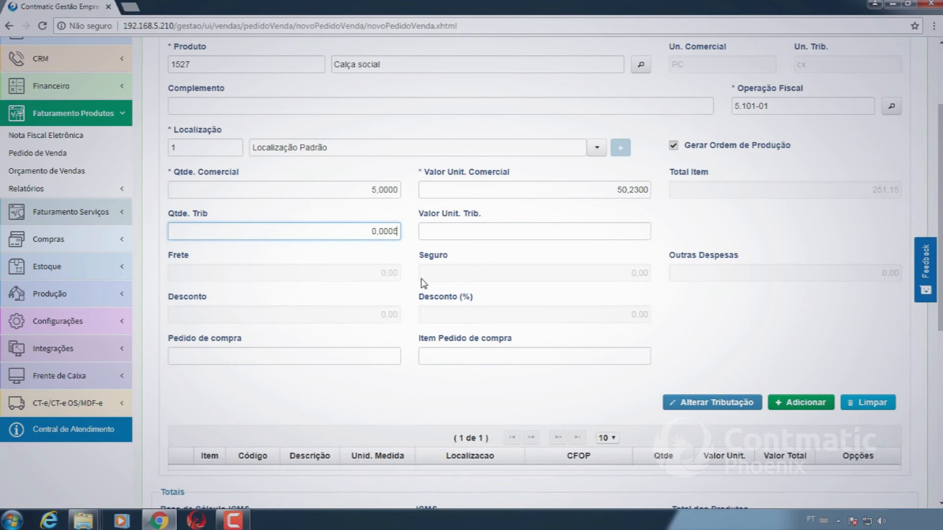
click(513, 228)
text(50,2300)
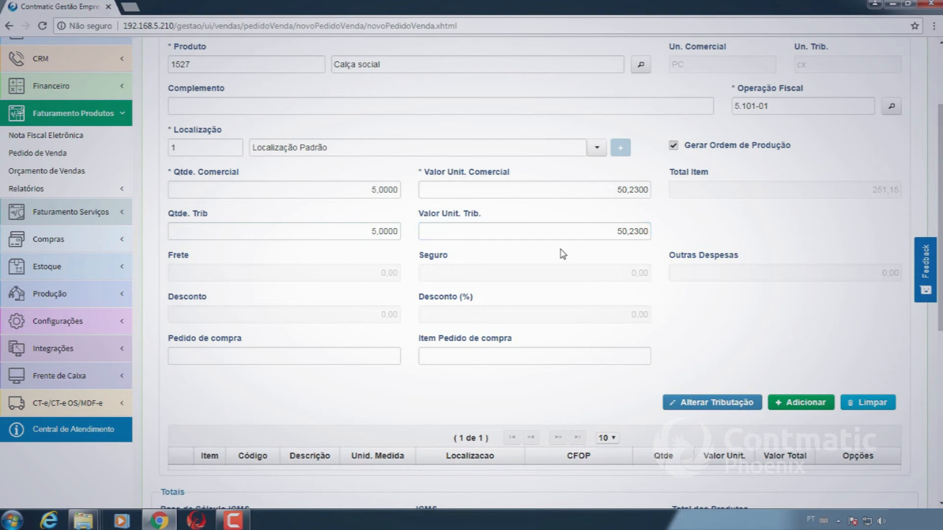
scroll(563, 254, down, 4)
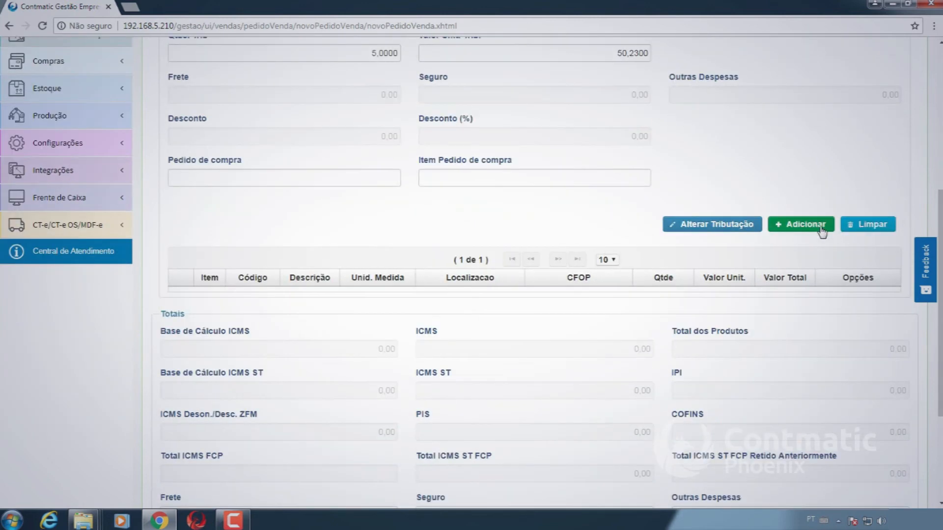
click(806, 225)
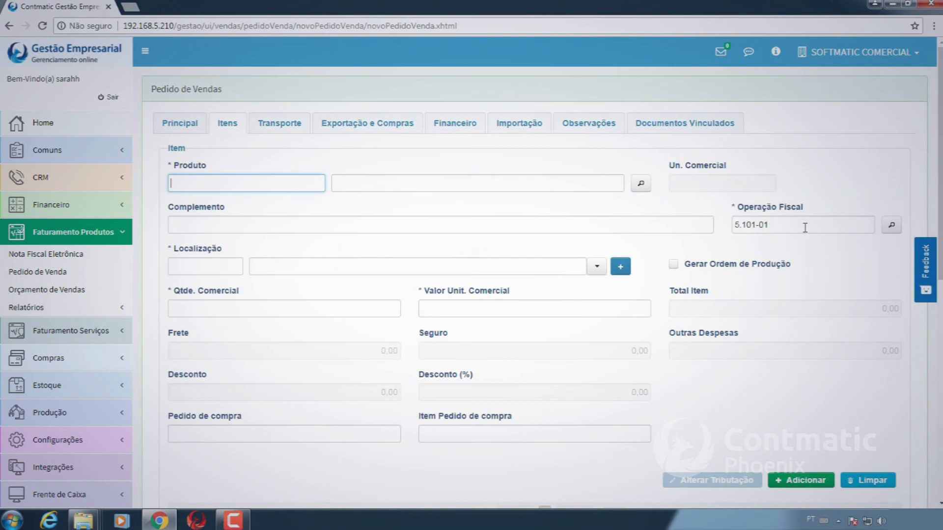
Step: Calculate the sales order's totals, save the order and select it in the listing
scroll(806, 236, down, 5)
scroll(806, 236, down, 5)
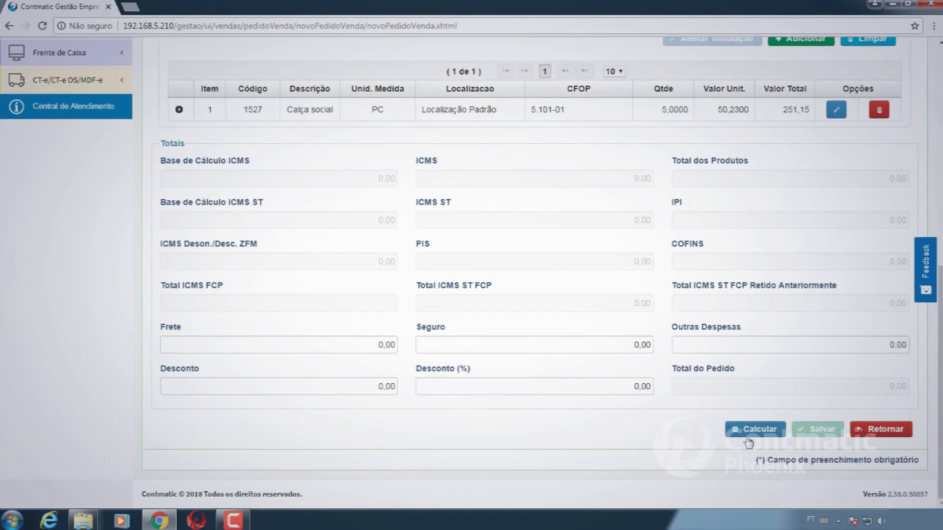
click(750, 433)
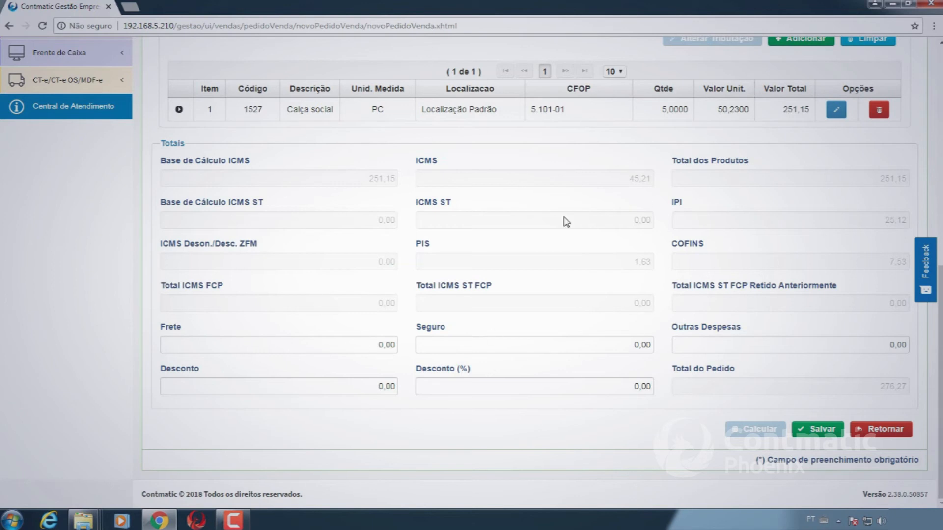
click(813, 432)
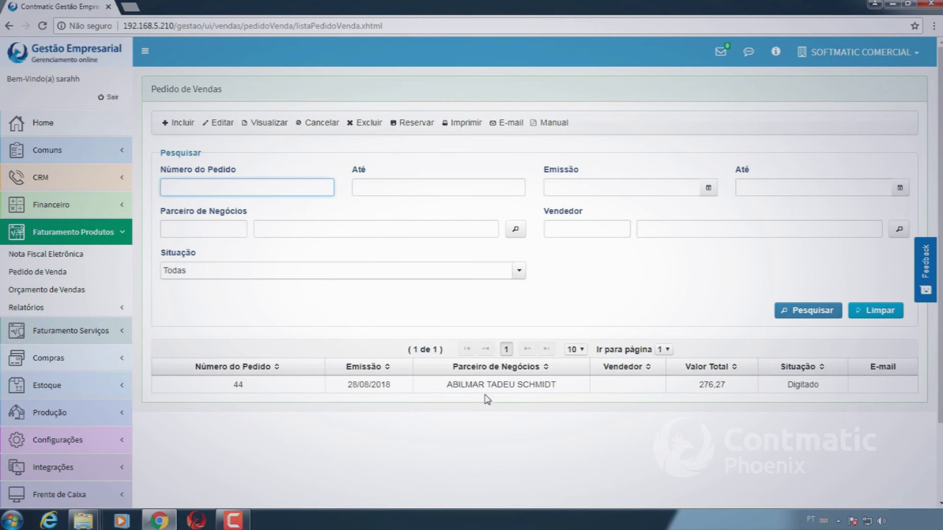
click(241, 391)
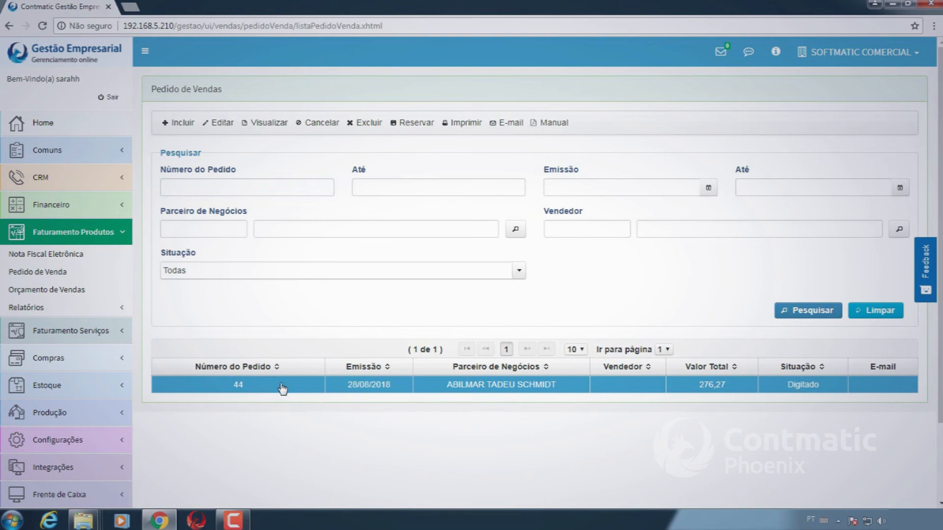
Step: Open the Ordens de Produção listing in the Produção module
scroll(74, 362, down, 2)
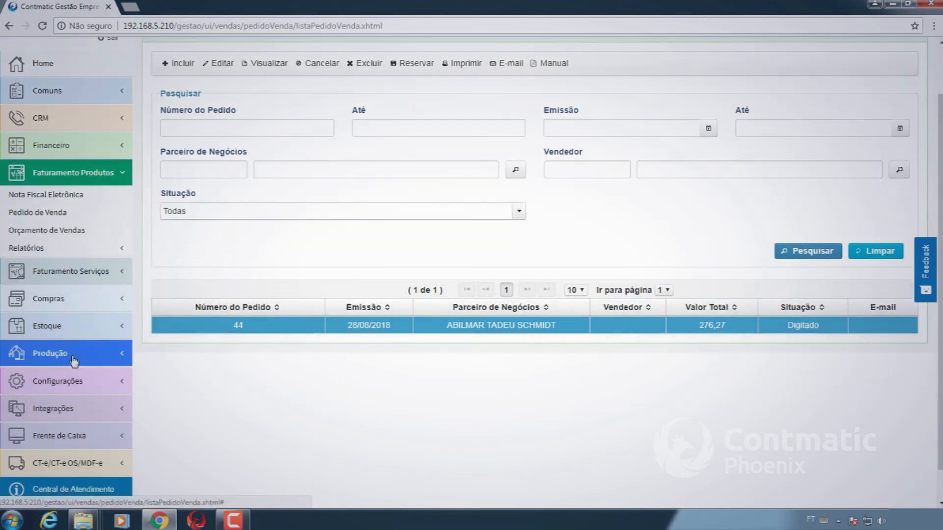
click(74, 362)
click(39, 305)
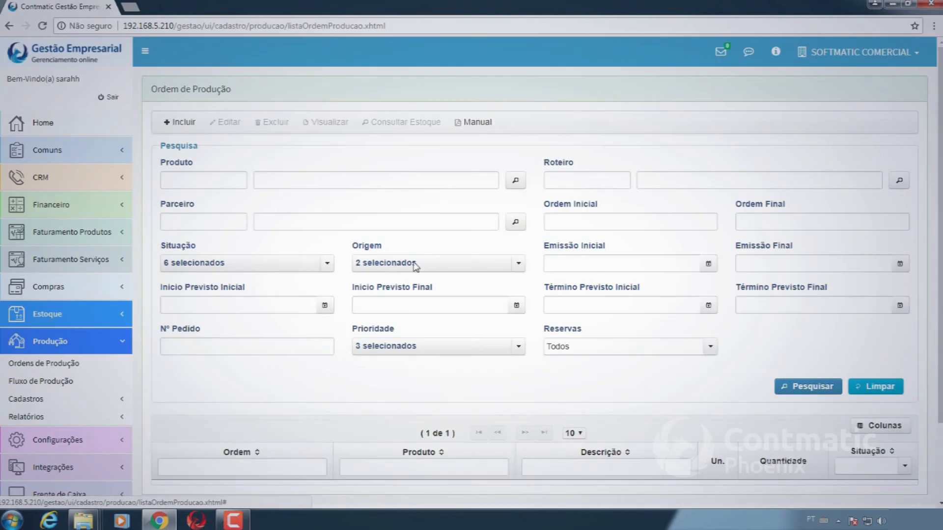
click(624, 223)
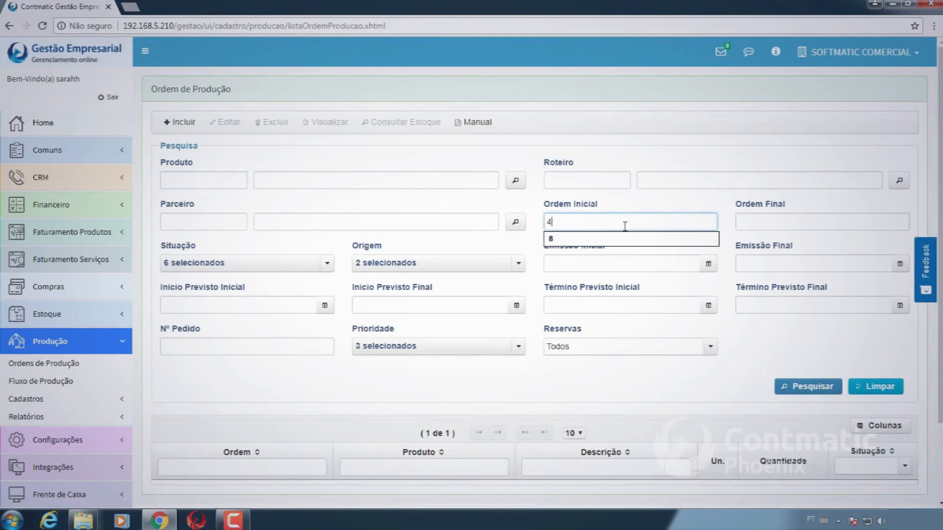
text(44)
click(750, 224)
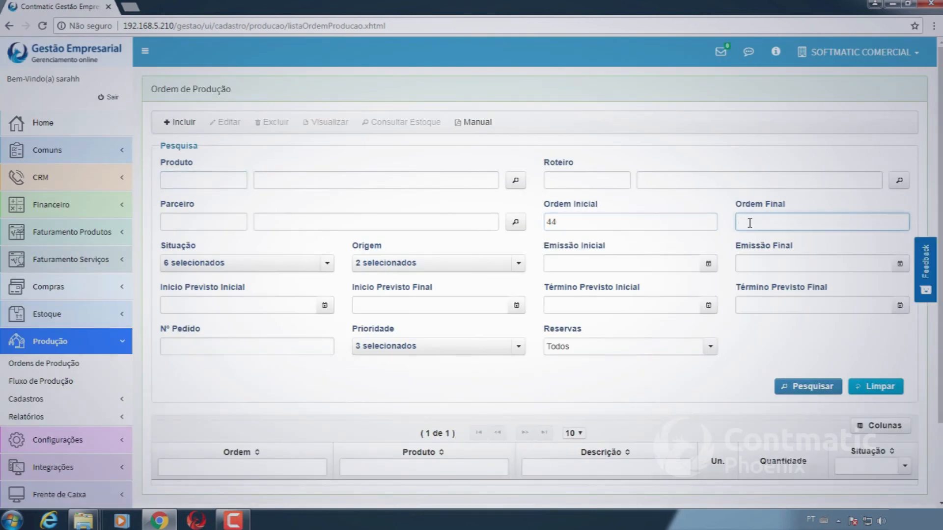
click(814, 386)
click(862, 388)
Step: Search all production orders without filters
click(813, 386)
scroll(815, 393, down, 2)
scroll(816, 393, down, 1)
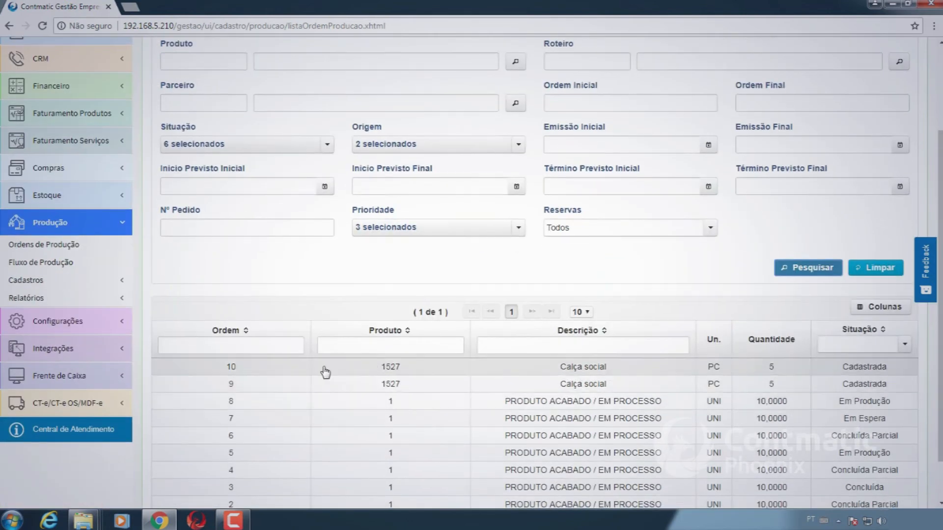
Step: View the details of the first-listed Calça social production order and return to the listing
click(288, 376)
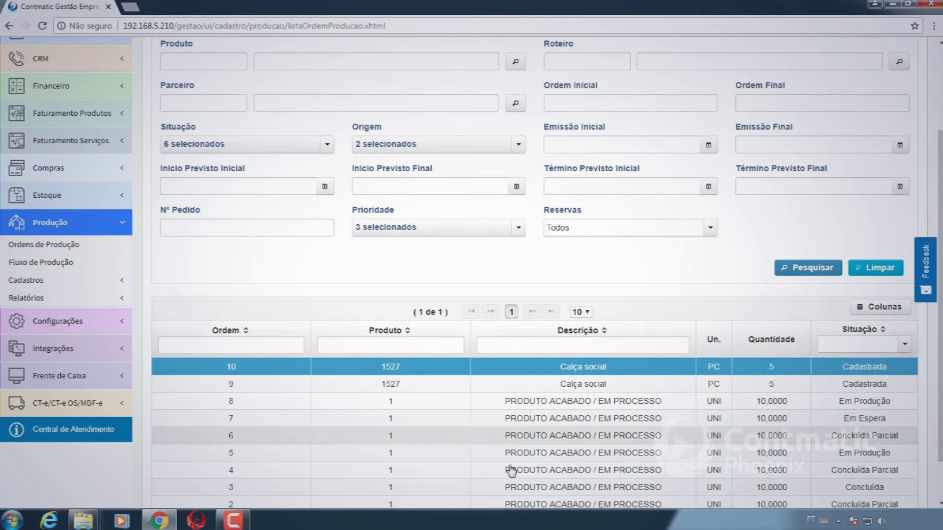
scroll(351, 408, up, 3)
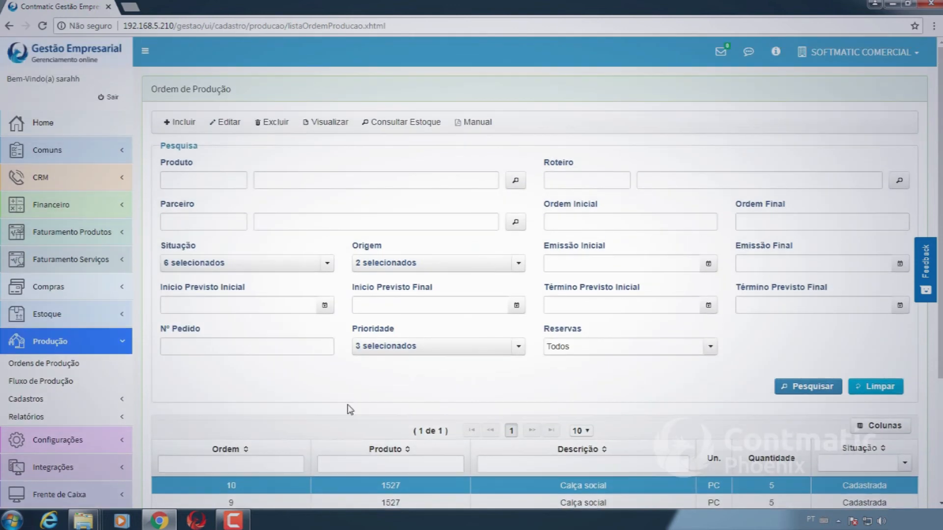
scroll(347, 410, down, 1)
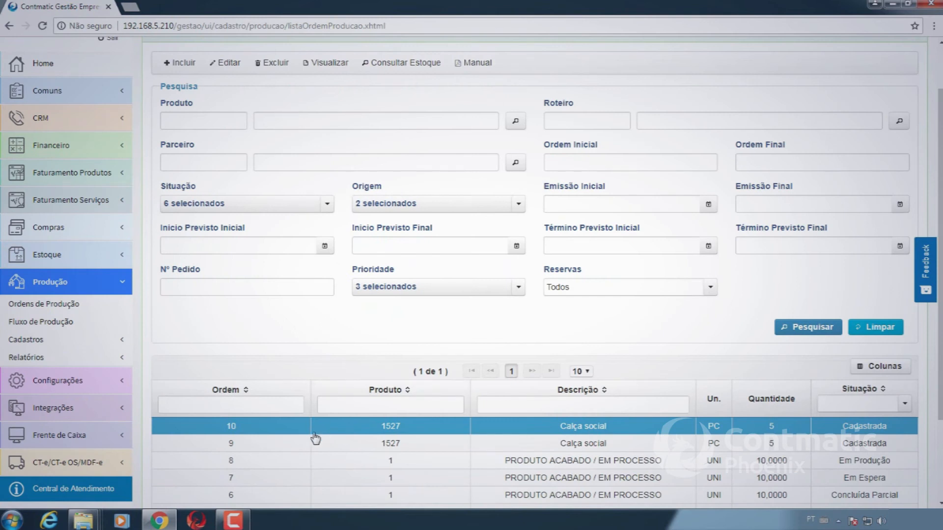
scroll(369, 437, up, 1)
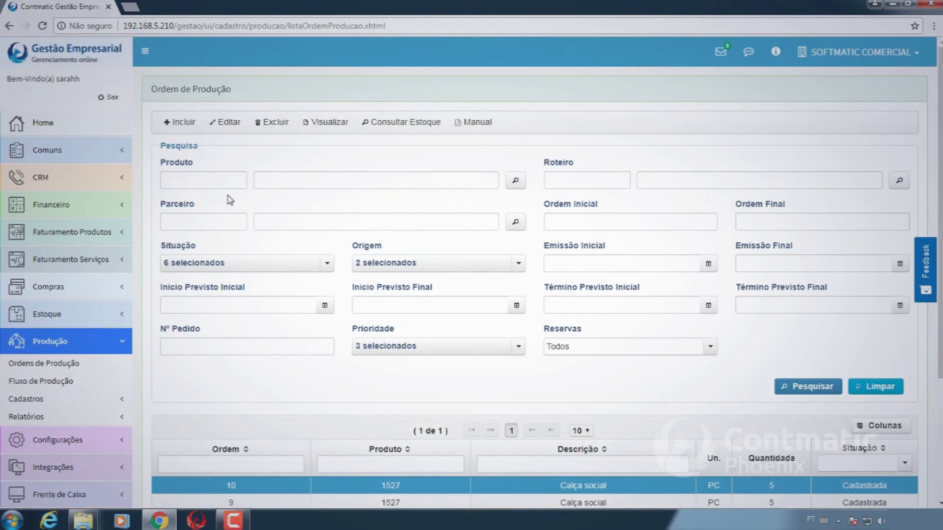
click(327, 124)
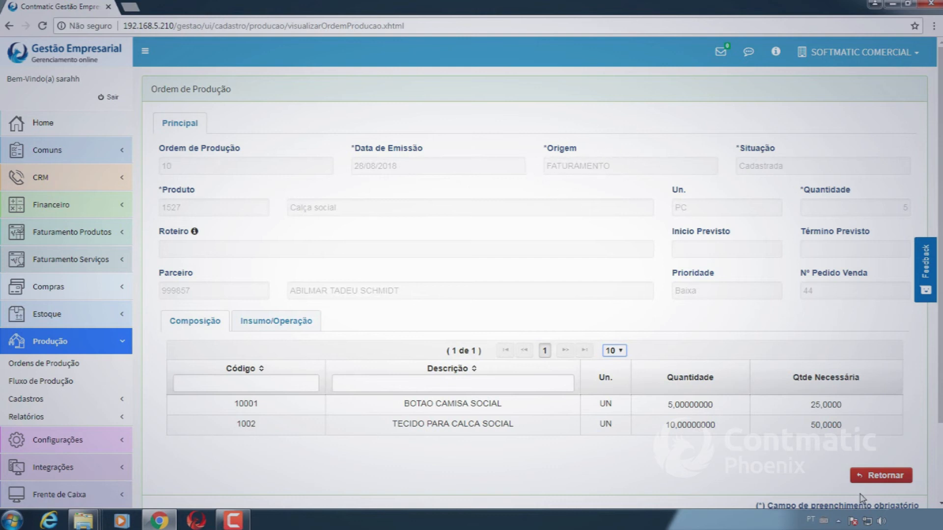
click(863, 478)
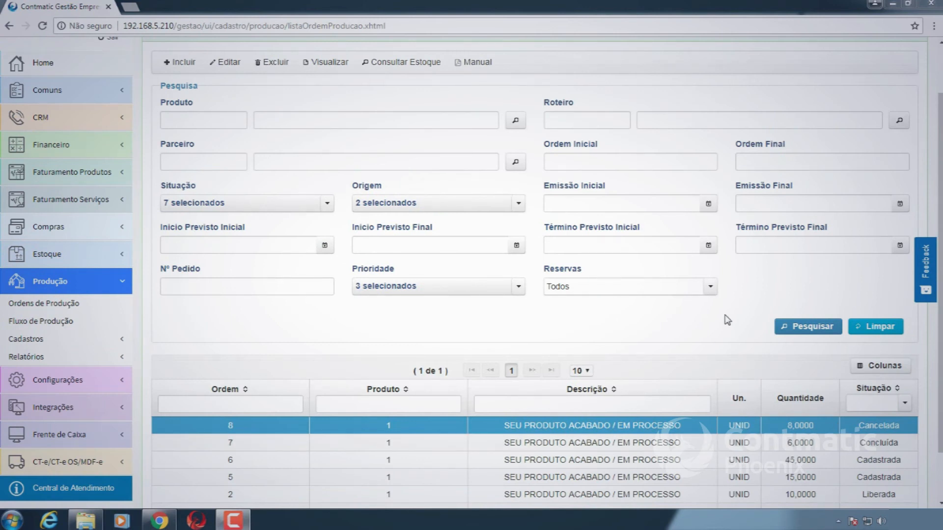
Step: Try to edit the production order with status Cancelada, and dismiss the notification
scroll(721, 332, down, 1)
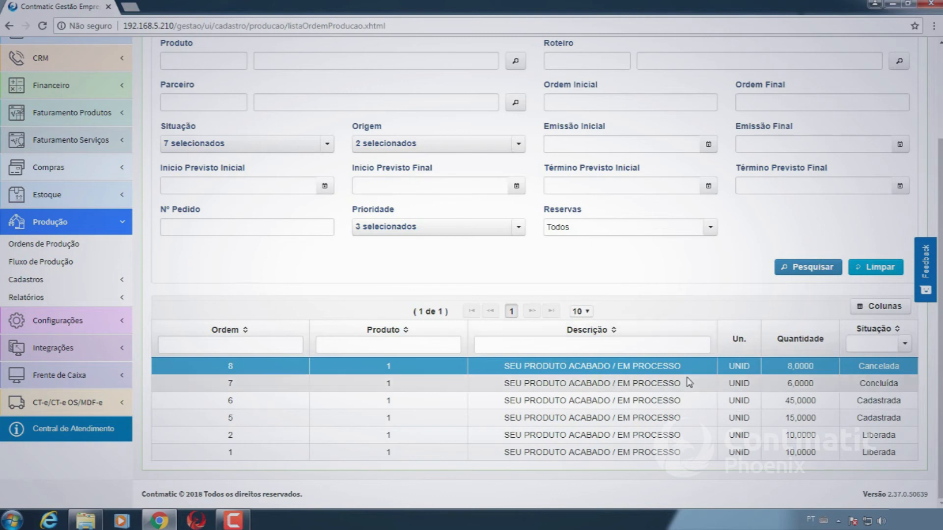
click(671, 388)
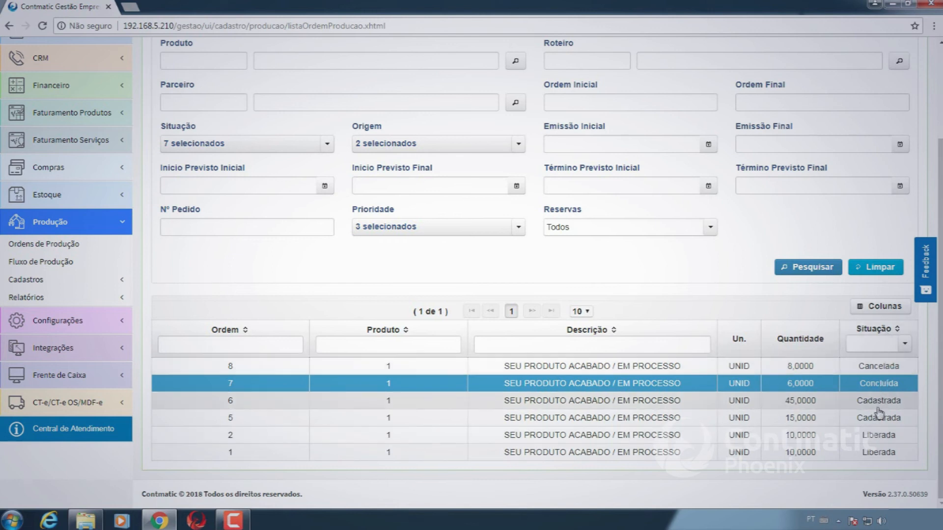
click(878, 370)
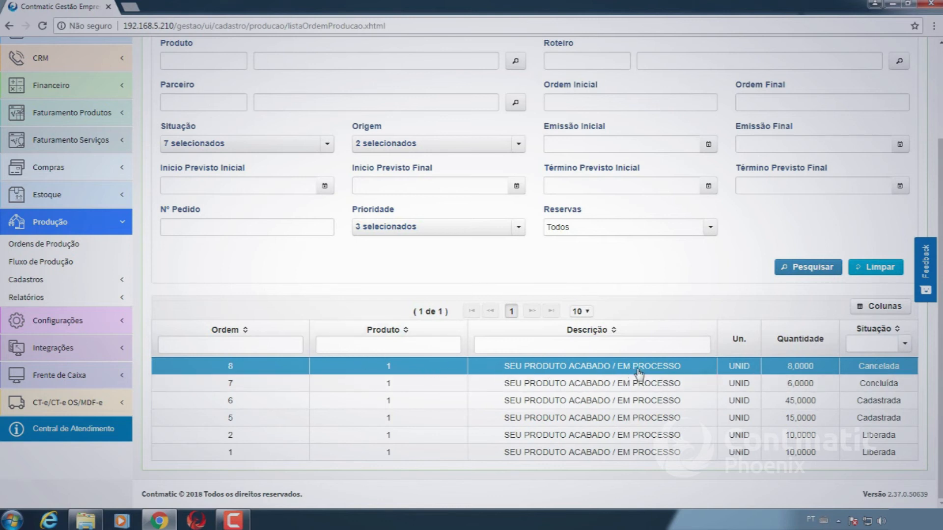
scroll(636, 391, up, 3)
click(234, 122)
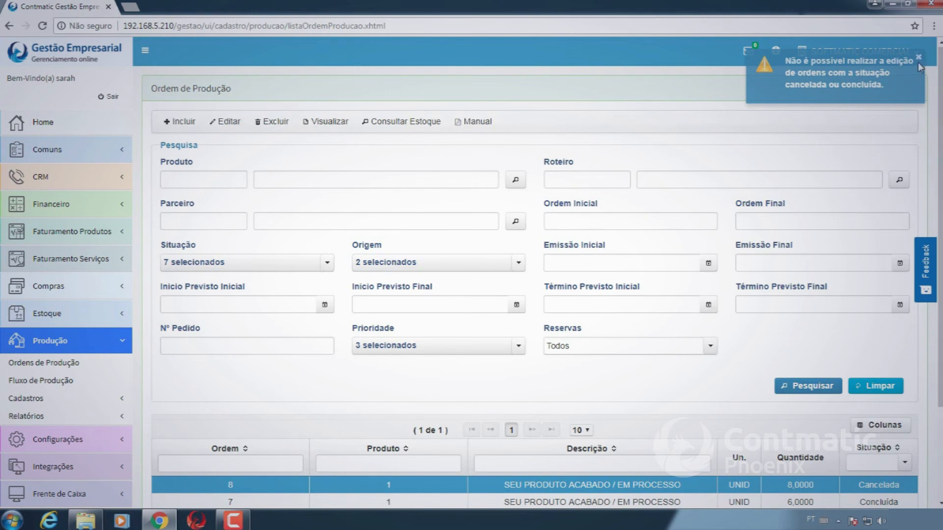
click(919, 58)
Step: Open the Cadastrada production order with quantity 45 for editing
scroll(620, 293, down, 1)
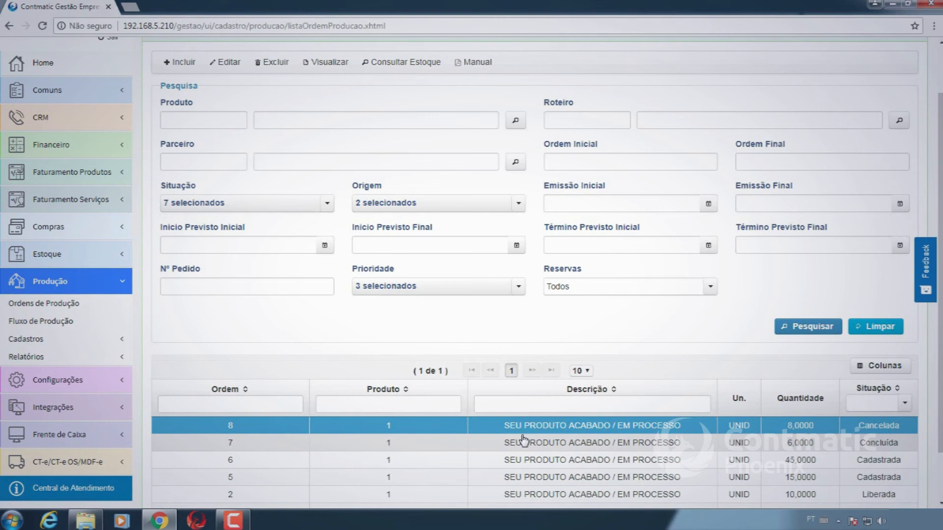
click(534, 449)
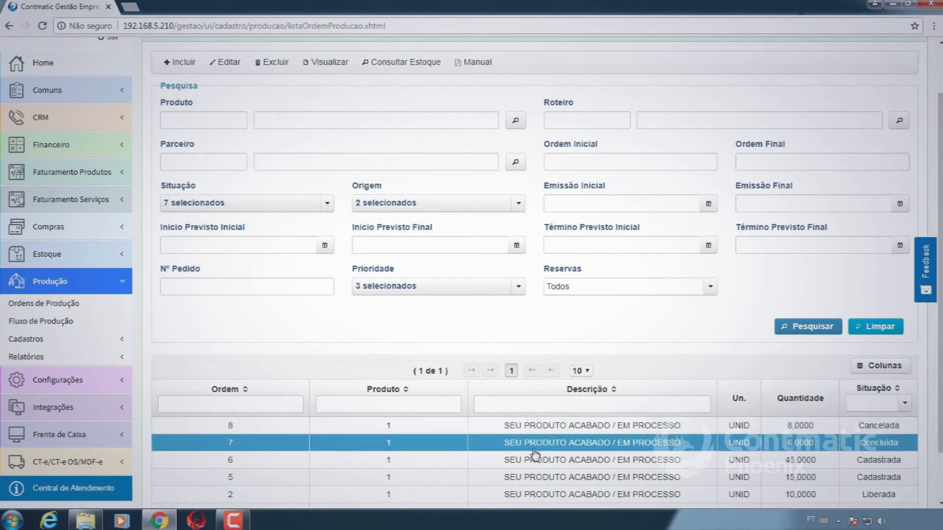
scroll(536, 457, down, 2)
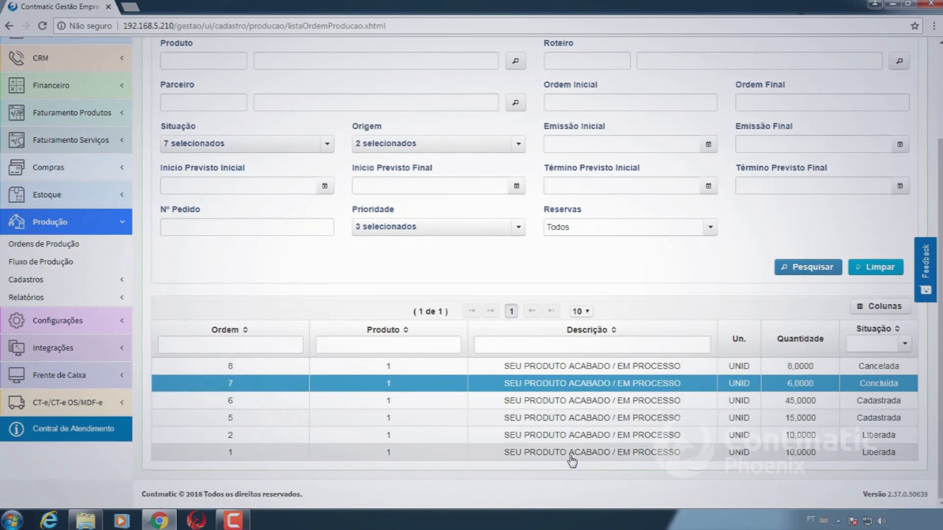
click(490, 397)
scroll(487, 388, up, 3)
click(225, 130)
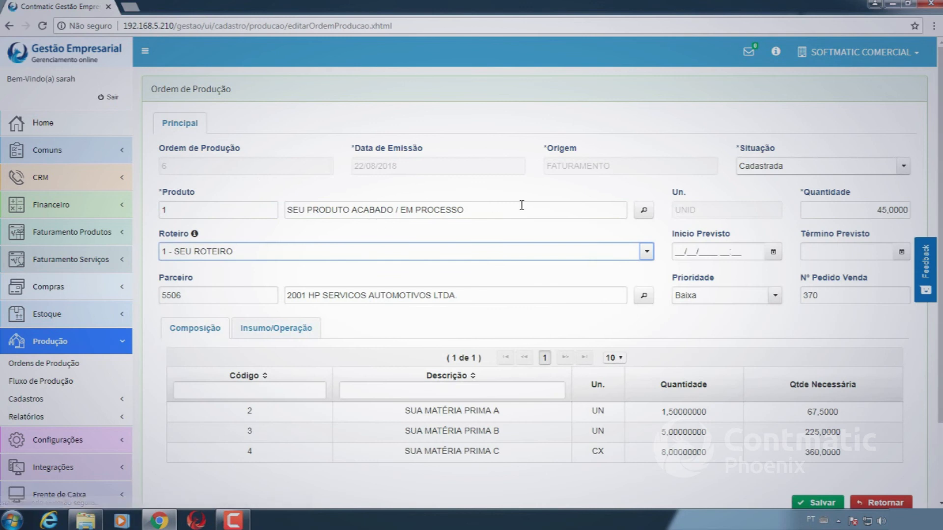
Step: Go through the product, partner and quantity fields of the production order and save it
click(232, 215)
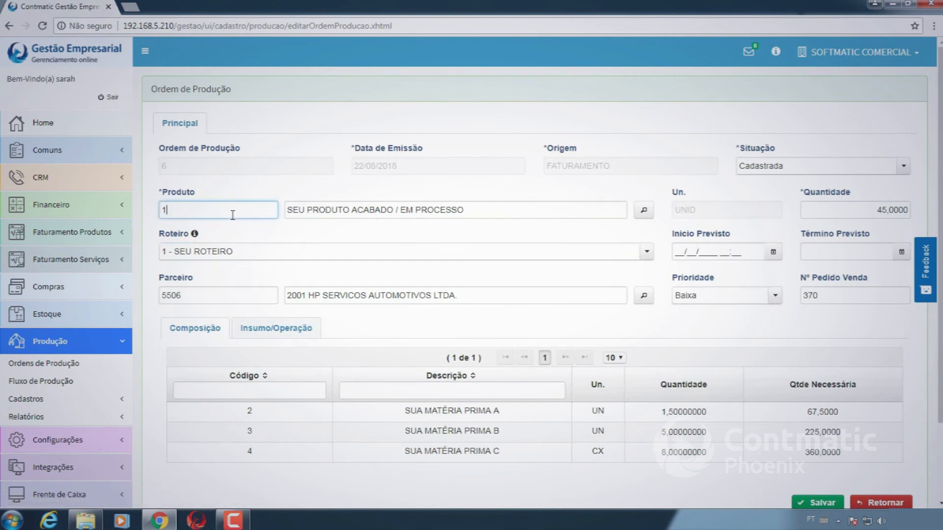
scroll(235, 222, down, 1)
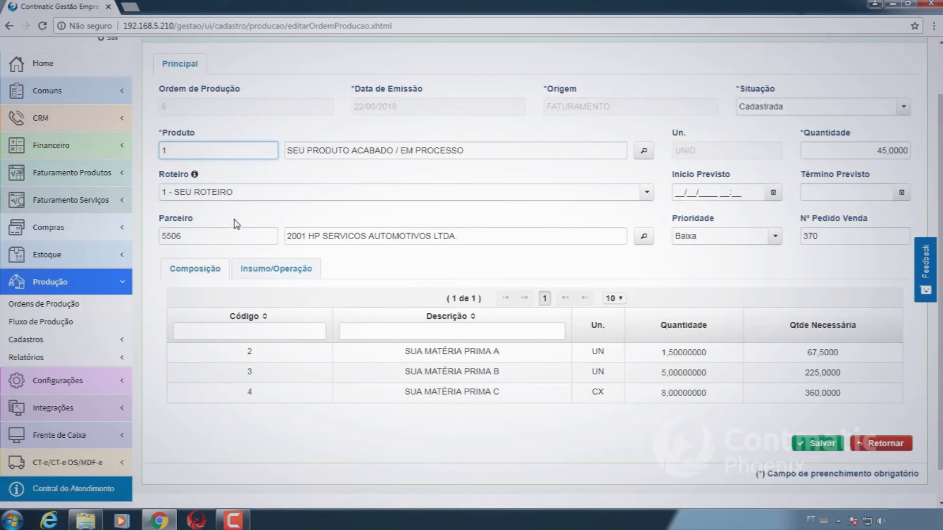
scroll(236, 224, up, 1)
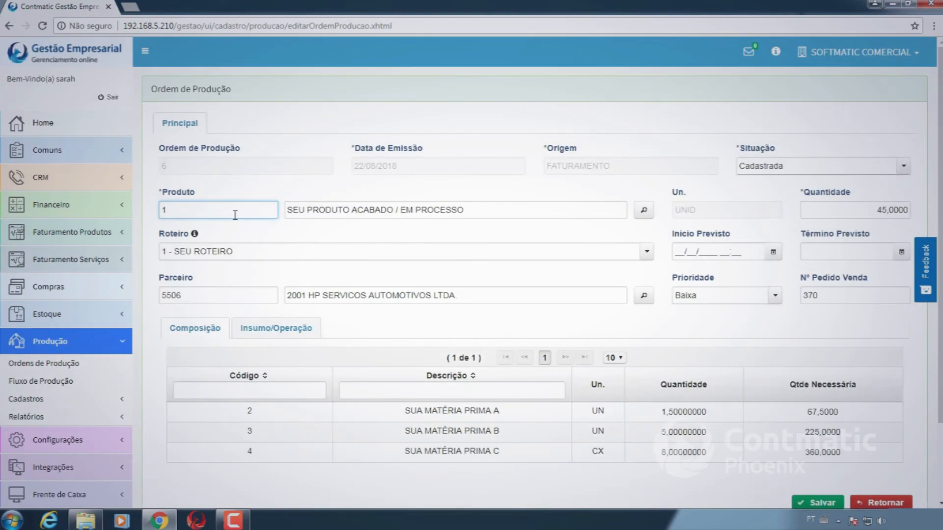
click(222, 294)
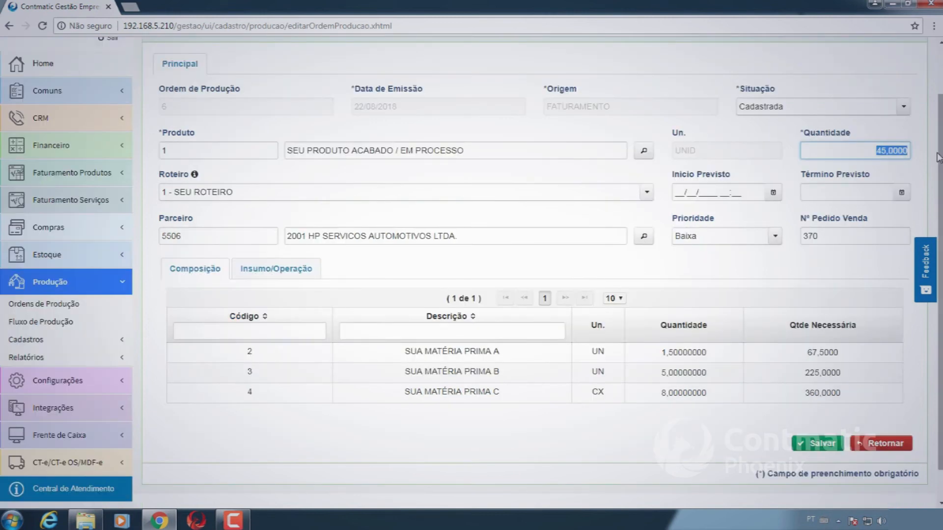
click(832, 158)
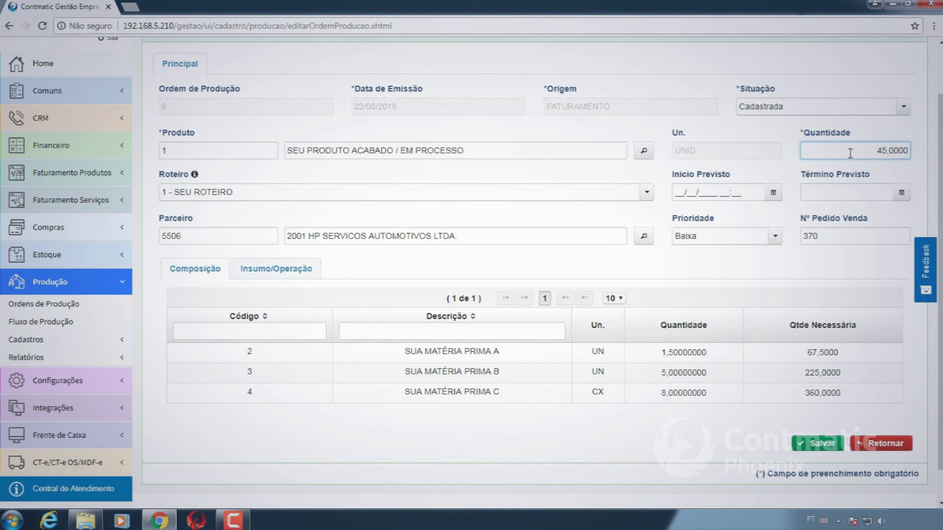
click(823, 444)
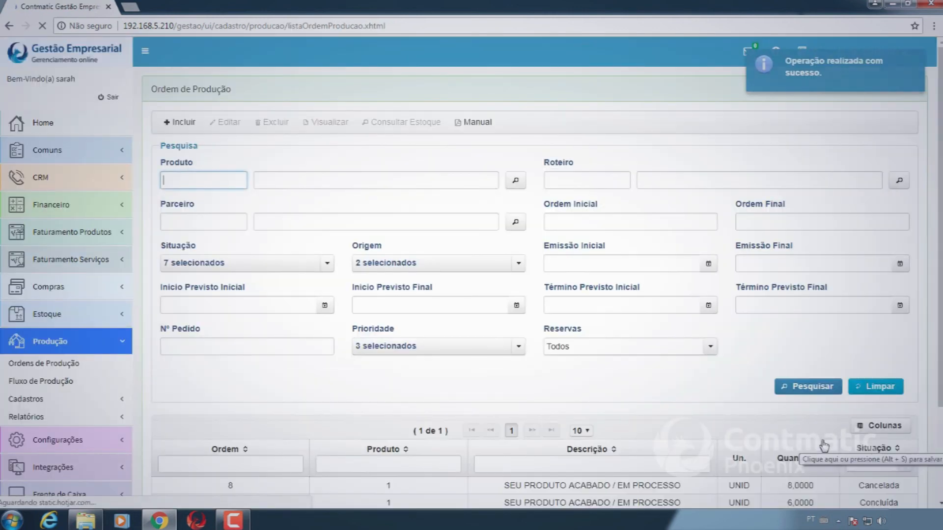
Step: Examine the statuses in the production order listing, selecting the two Cadastrada orders in turn
scroll(824, 445, down, 3)
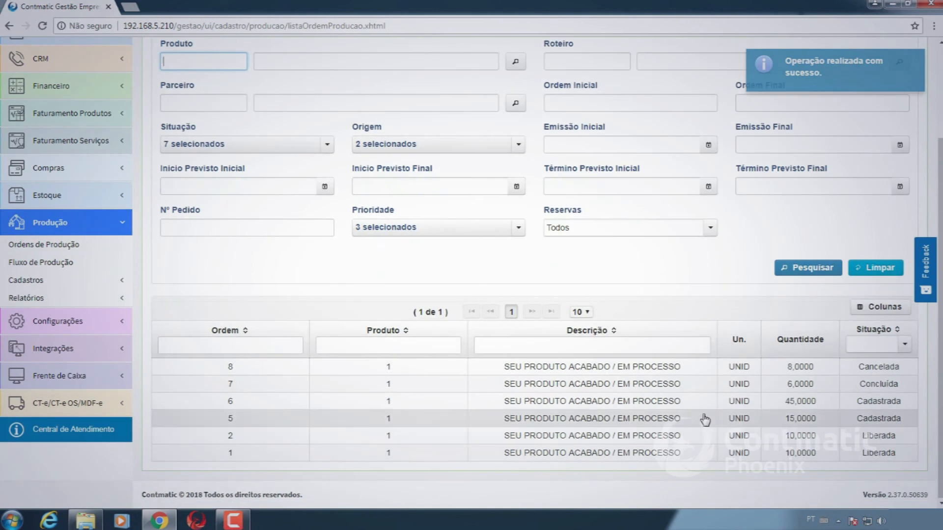
scroll(706, 410, up, 3)
scroll(706, 410, down, 3)
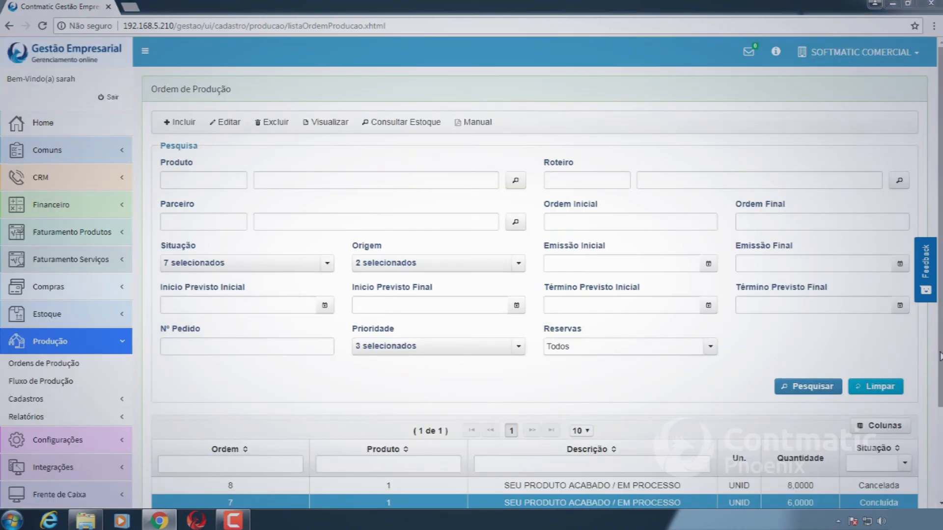
scroll(535, 295, down, 1)
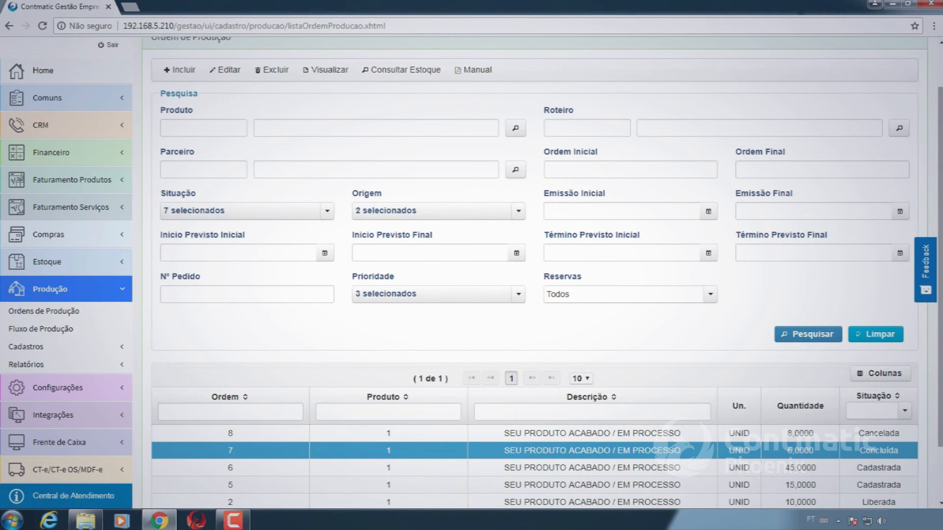
scroll(535, 295, up, 1)
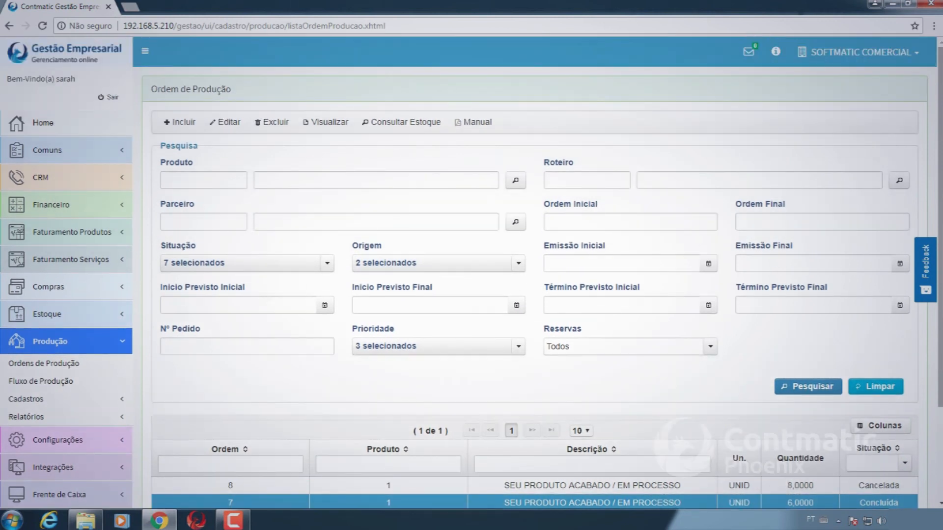
scroll(406, 410, down, 2)
click(407, 406)
click(411, 419)
scroll(400, 412, up, 2)
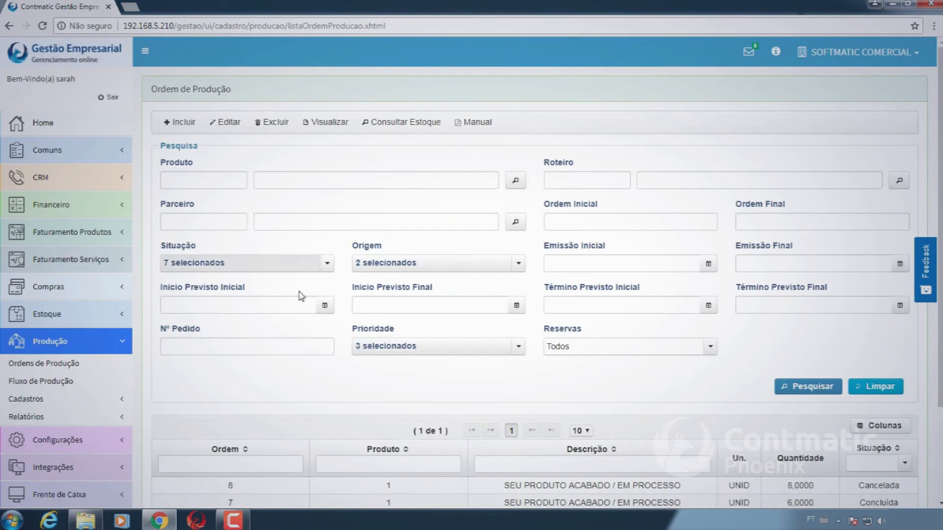
Step: Delete the last-listed Liberada production order and confirm the deletion
scroll(375, 358, down, 2)
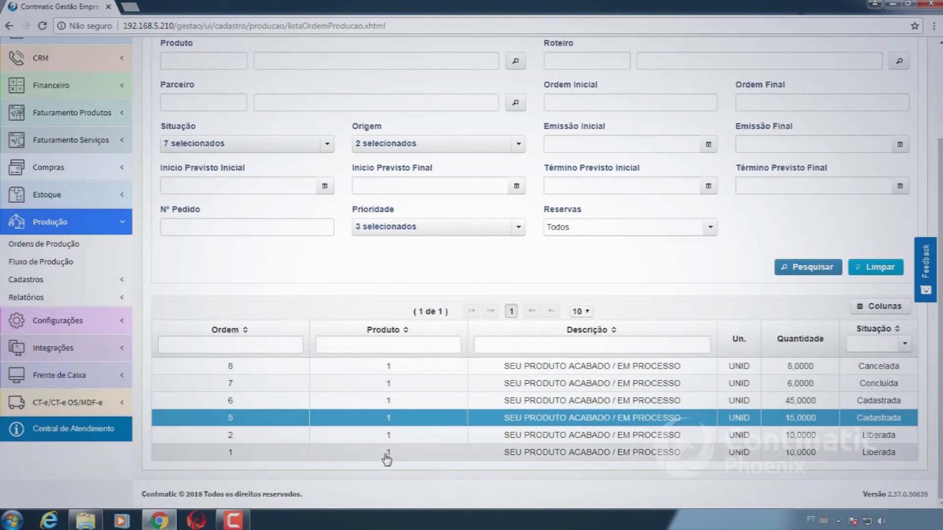
click(387, 460)
scroll(280, 274, up, 2)
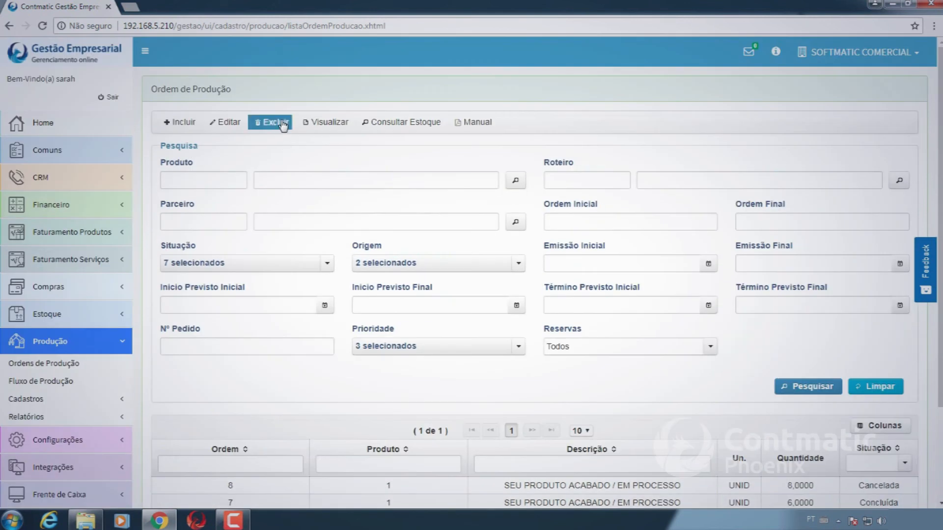
click(276, 123)
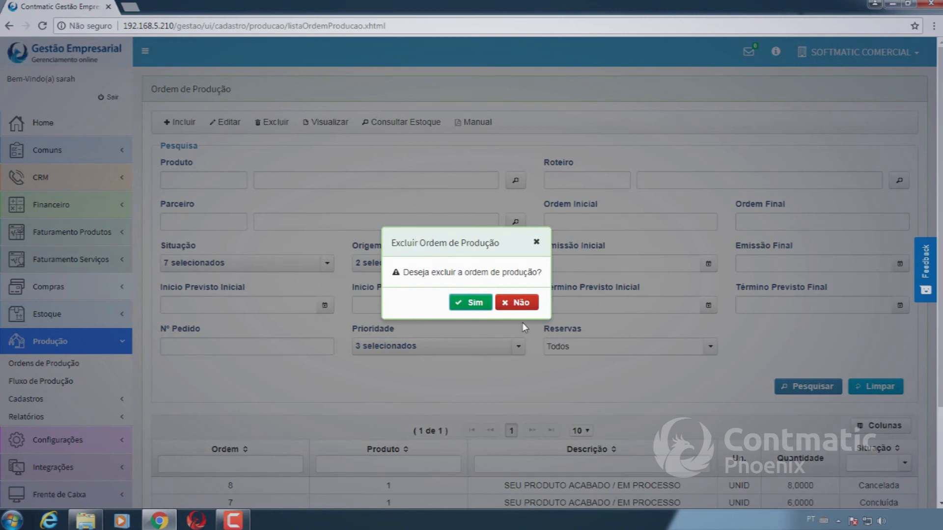
click(475, 303)
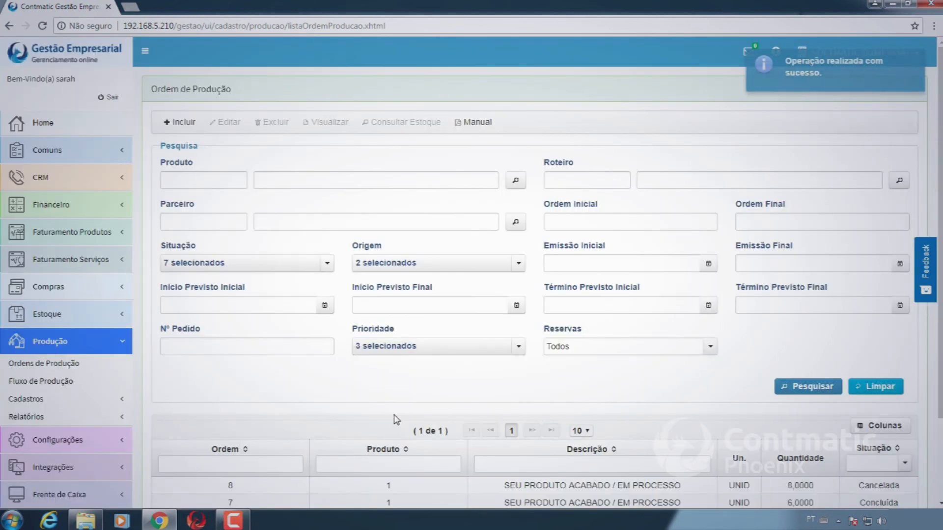
scroll(396, 419, down, 2)
click(410, 453)
scroll(417, 388, up, 2)
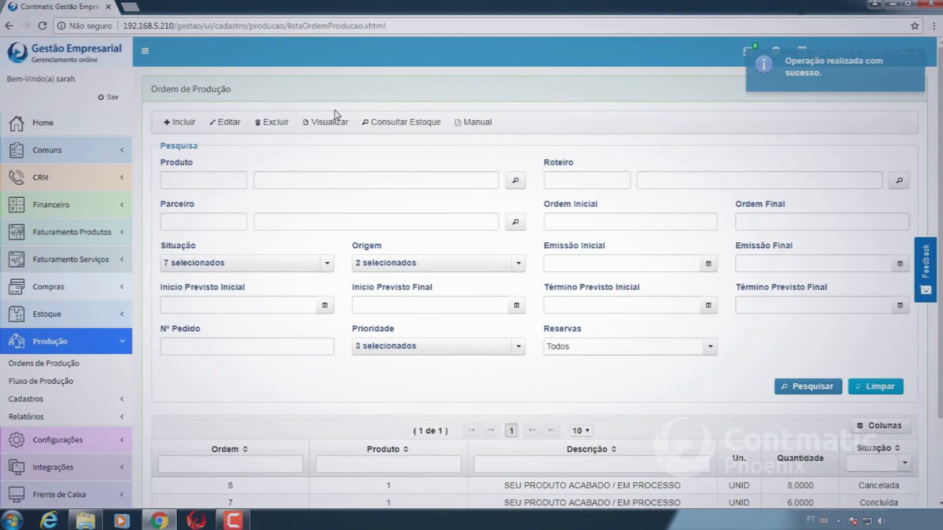
click(287, 123)
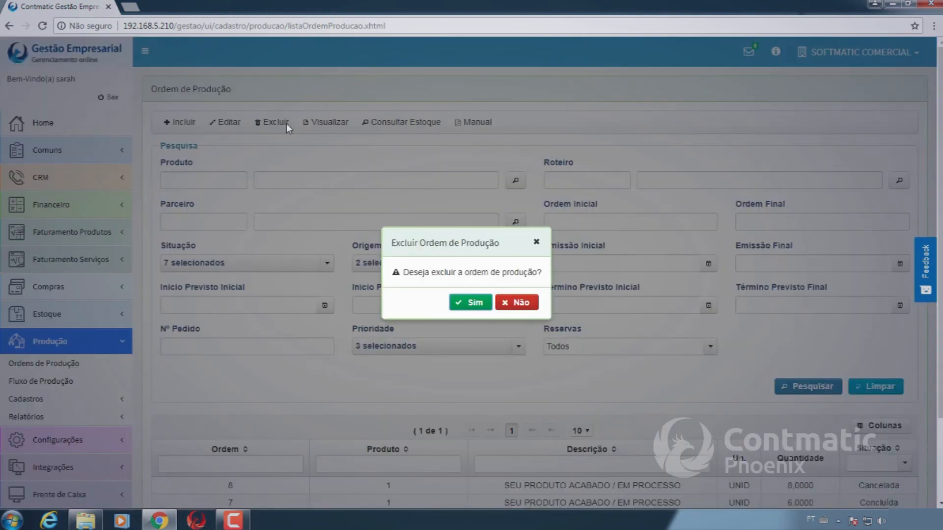
click(517, 303)
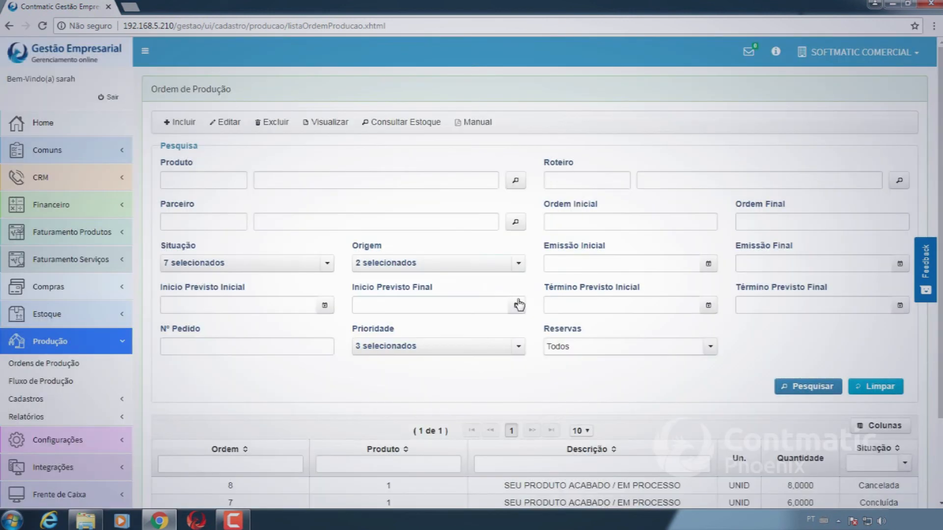
Step: Search the production orders by product 1, SEU PRODUTO ACABADO / EM PROCESSO
scroll(519, 303, down, 2)
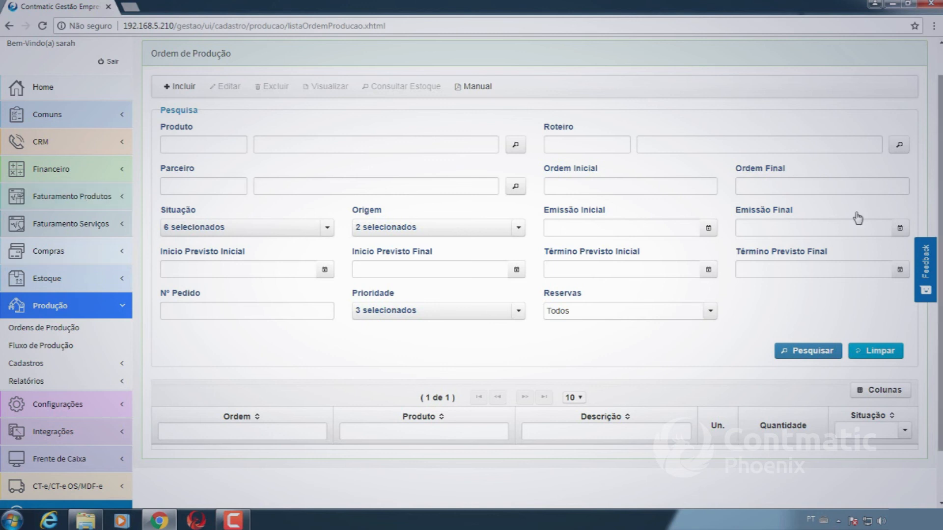
click(171, 142)
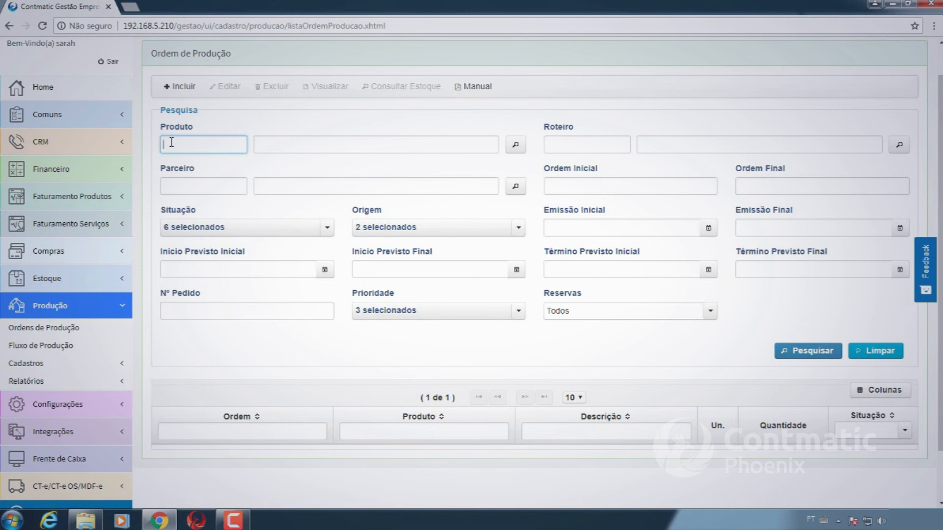
text(1)
key(Tab)
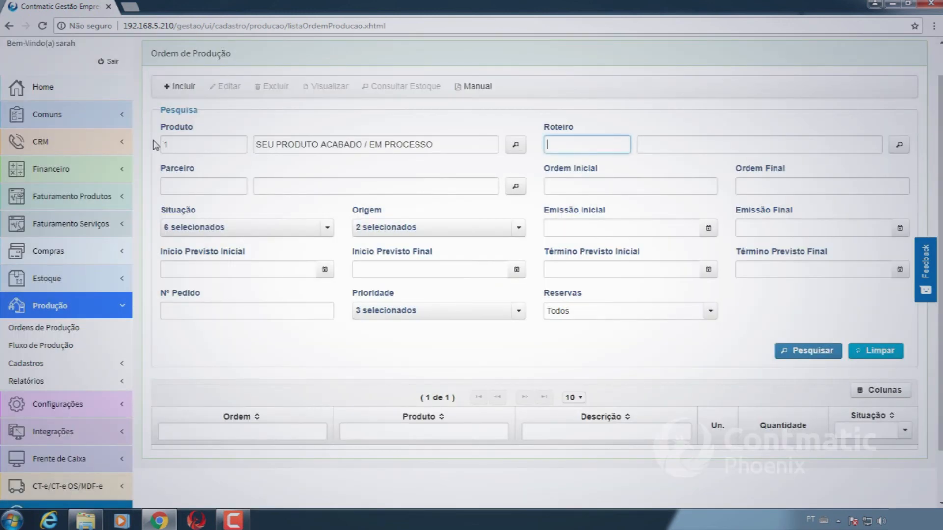
click(780, 352)
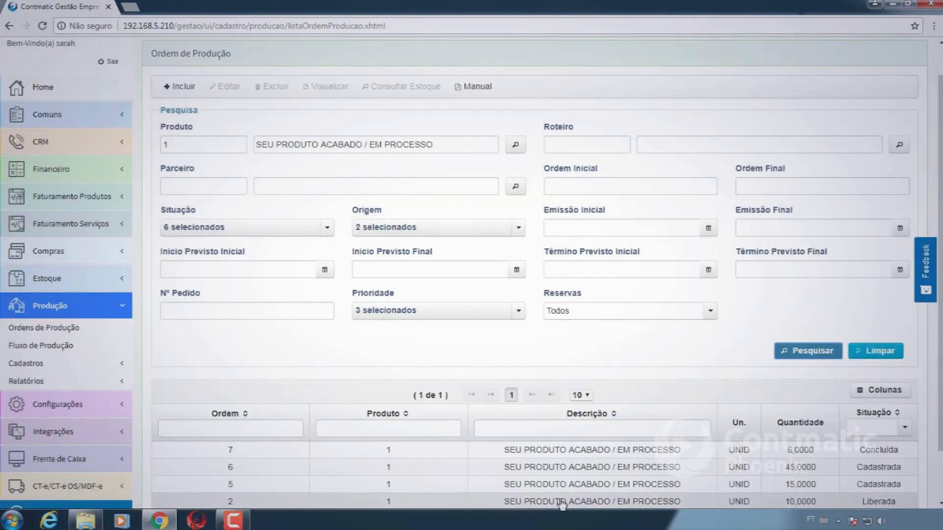
scroll(563, 503, down, 2)
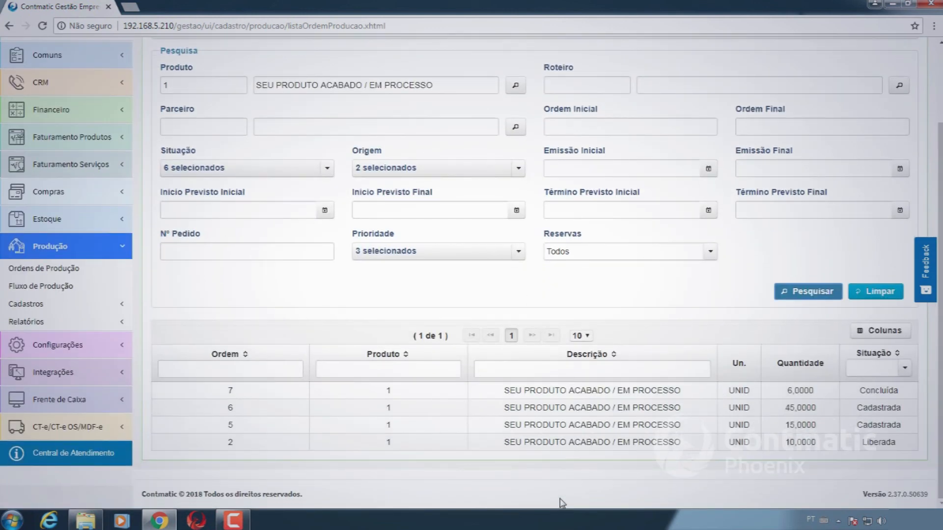
Step: Clear the filters and search the production orders by Roteiro 1, SEU ROTEIRO
click(859, 292)
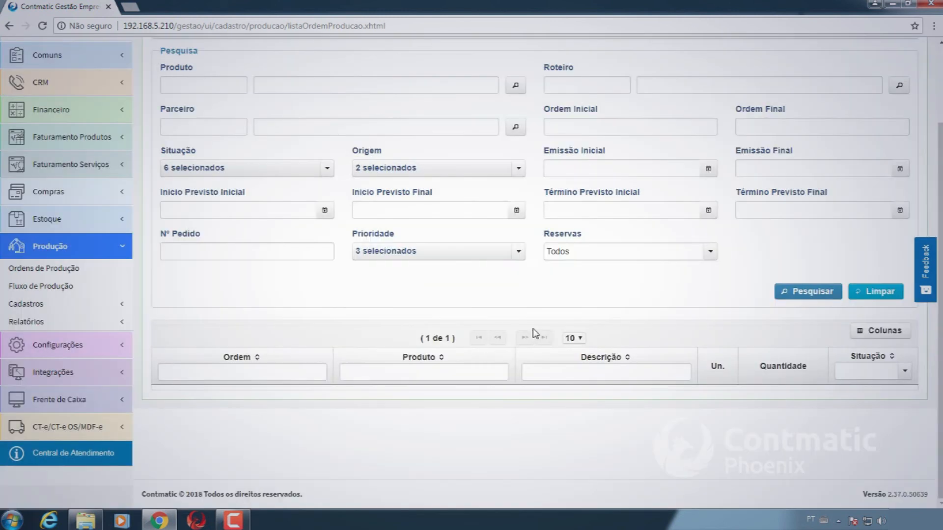
scroll(535, 334, up, 3)
click(588, 178)
text(1)
key(Tab)
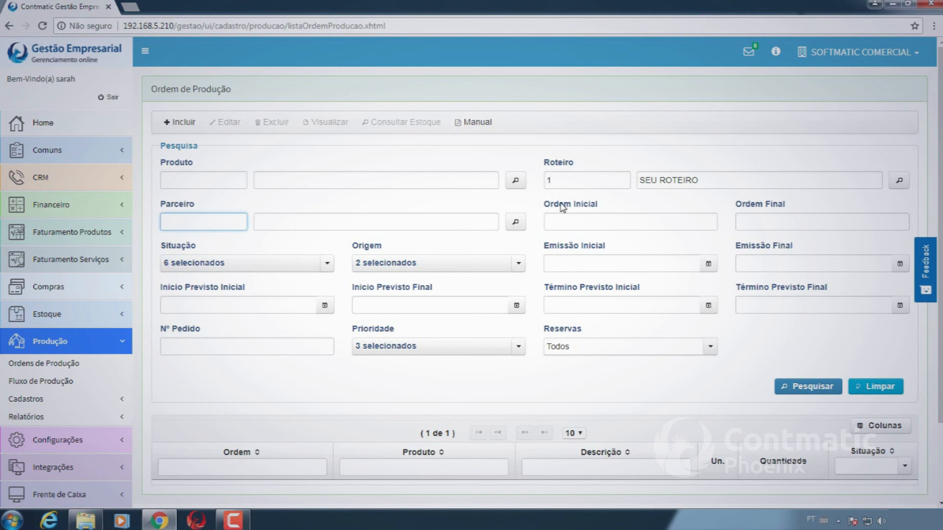
click(801, 392)
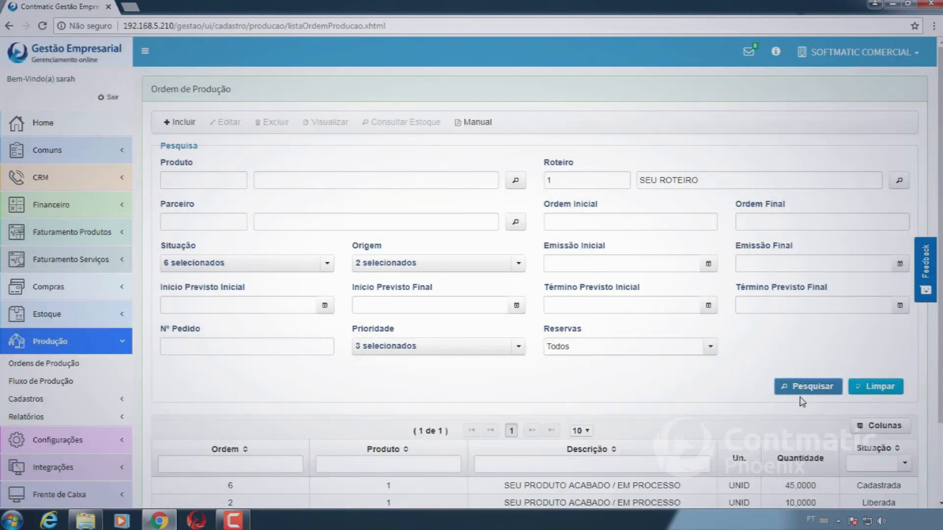
scroll(568, 438, down, 2)
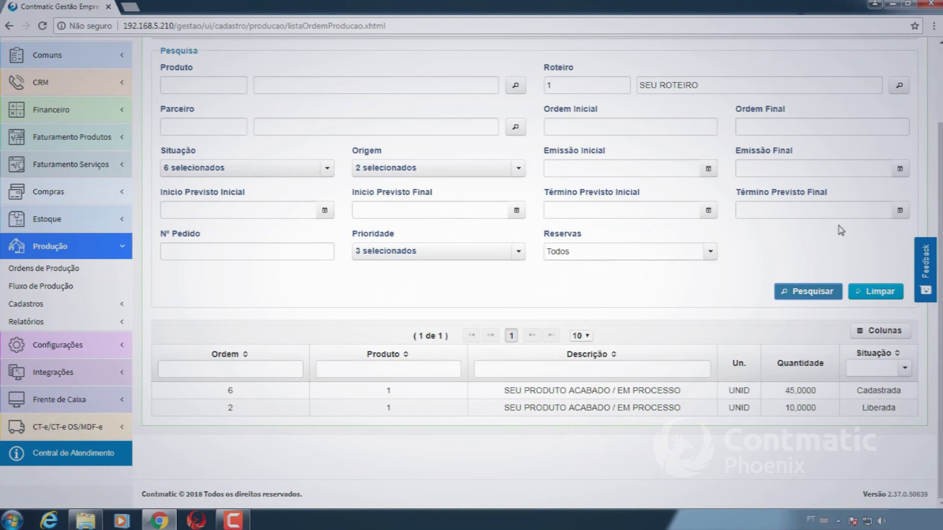
Step: Clear the filters, search the orders by partner 2001 HP SERVICOS AUTOMOTIVOS LTDA., and select the listed order
click(874, 293)
click(208, 127)
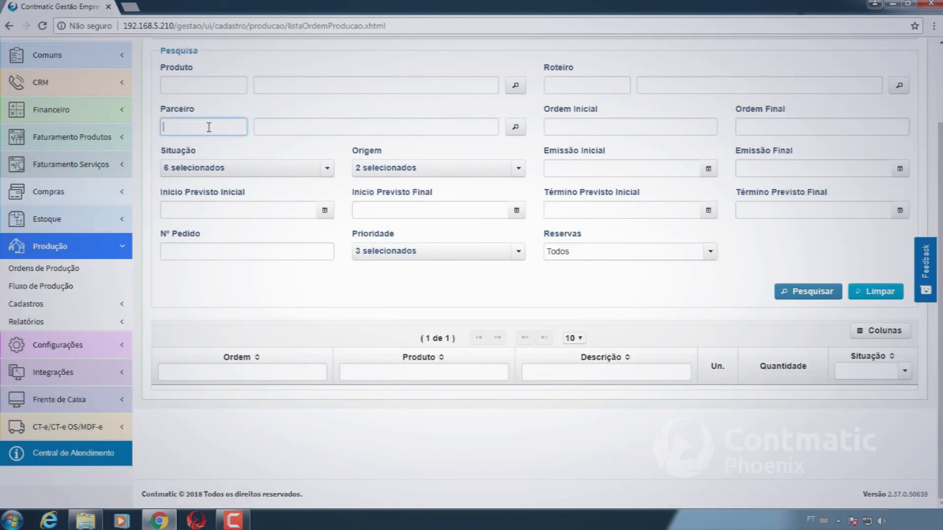
text(5506)
key(Tab)
click(814, 291)
click(453, 397)
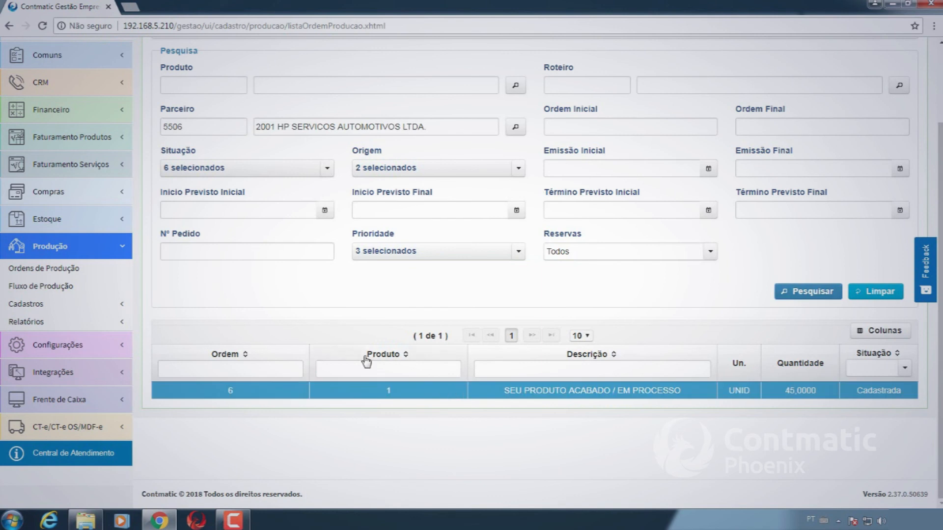
Step: Clear the filters, search the production orders by a range of initial and final order numbers, and select the listed order
click(879, 295)
click(636, 128)
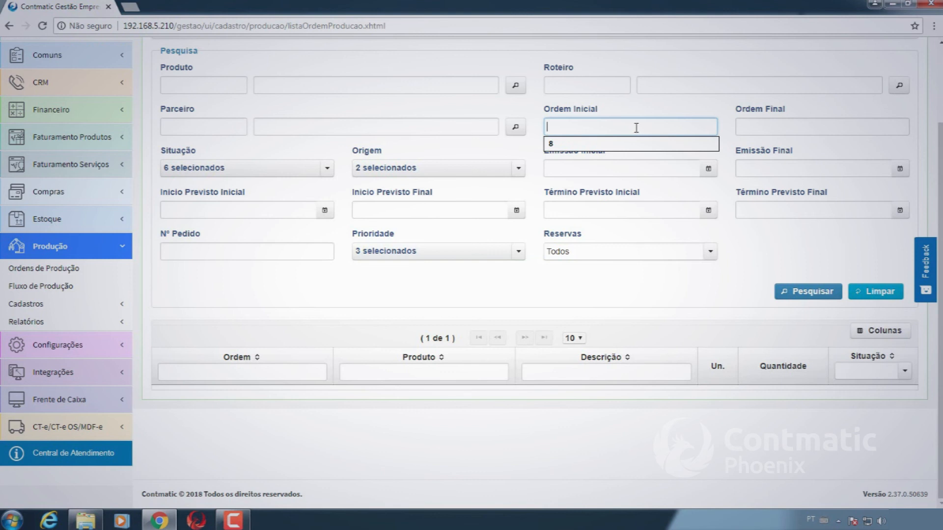
text(1)
key(Tab)
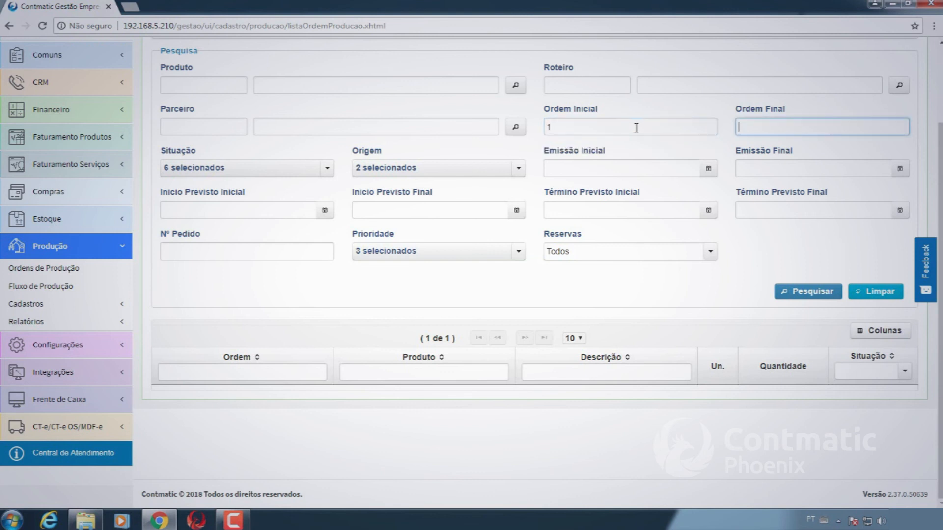
text(3)
click(811, 294)
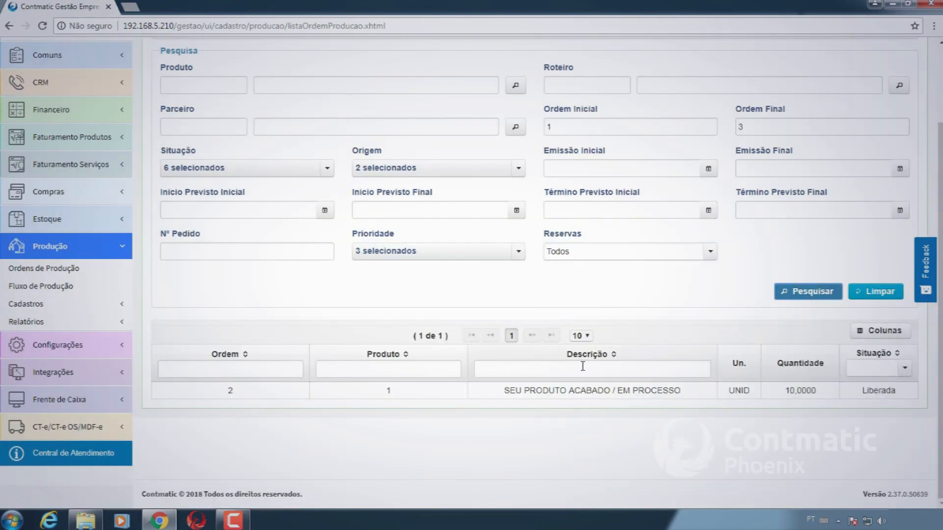
click(578, 389)
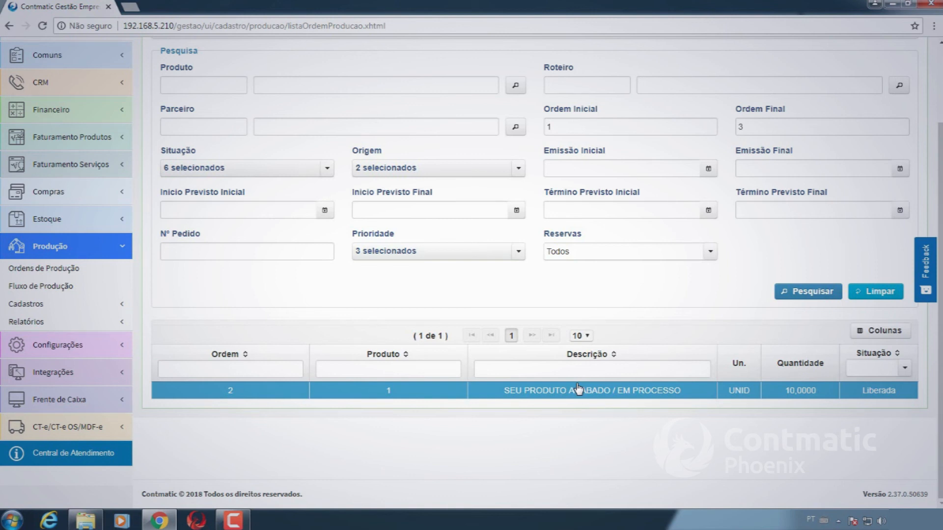
Step: Clear the filters and search the production orders with all Situação options selected, including Cancelada
click(876, 293)
click(255, 172)
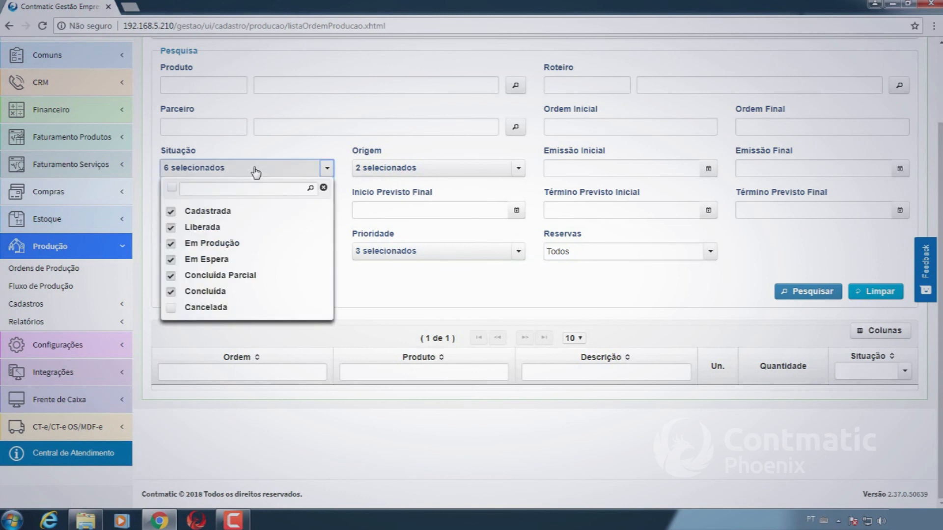
click(255, 172)
click(254, 172)
click(171, 187)
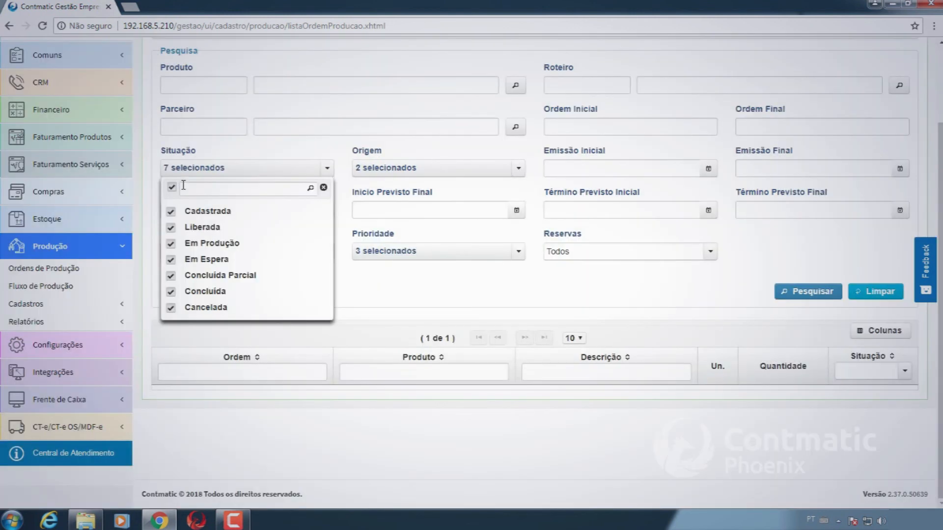
click(829, 300)
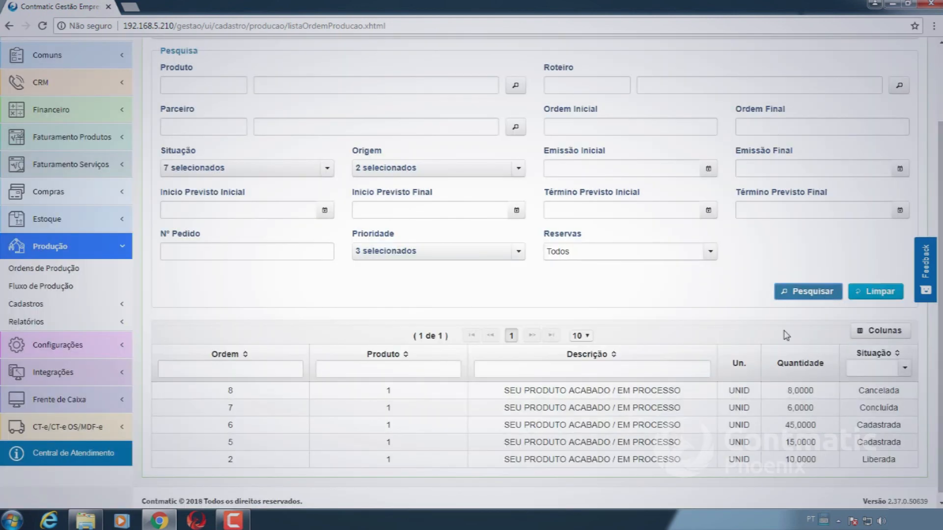
Step: Restrict the Situação filter to Cadastrada only and search the production orders again
click(189, 167)
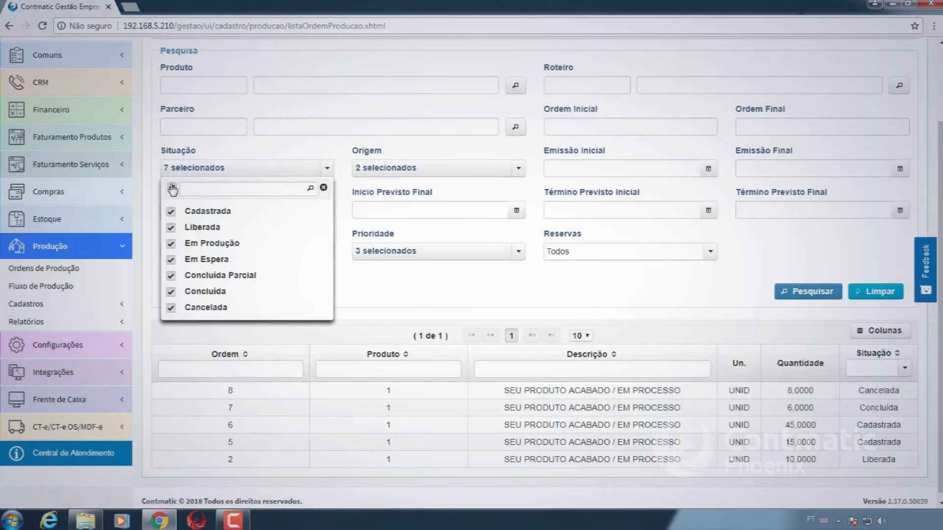
click(172, 188)
click(171, 212)
click(574, 306)
click(830, 294)
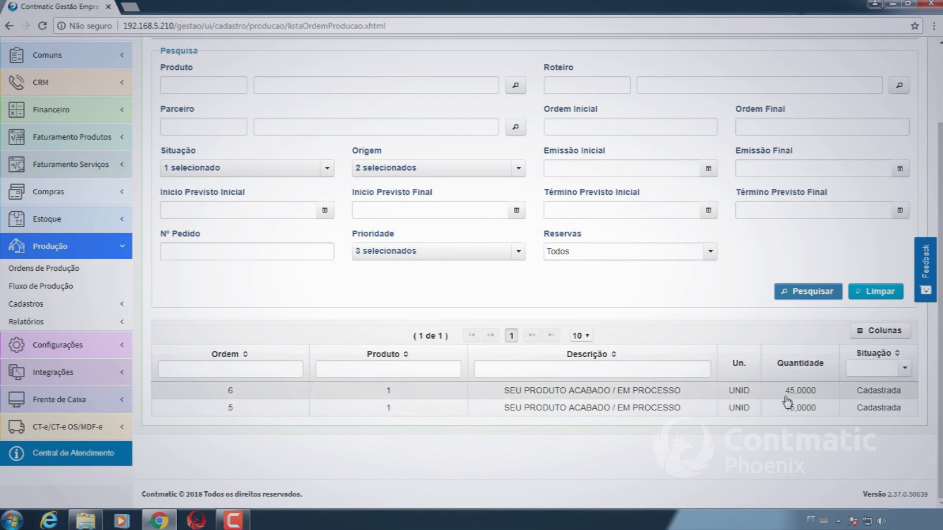
Step: Clear the filters, search the production orders with only Faturamento as Origem, and select the listed order
click(877, 292)
click(491, 170)
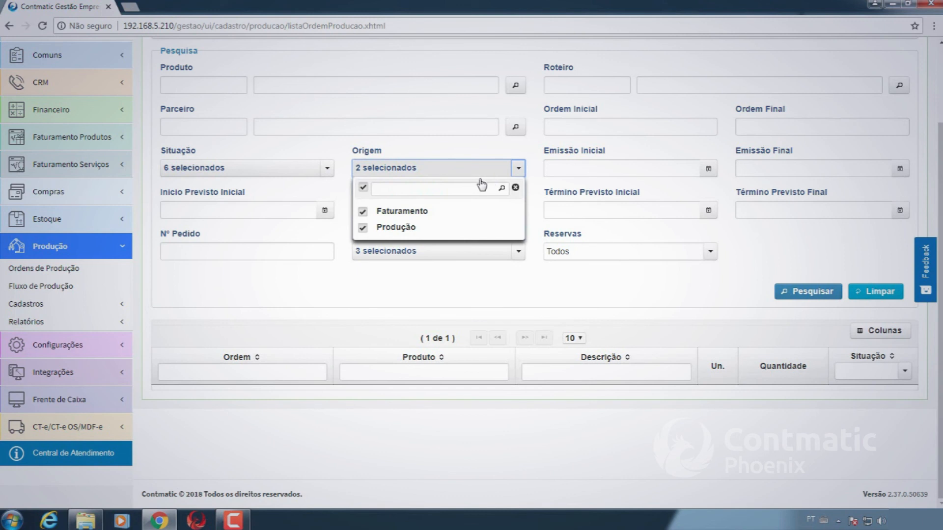
click(364, 188)
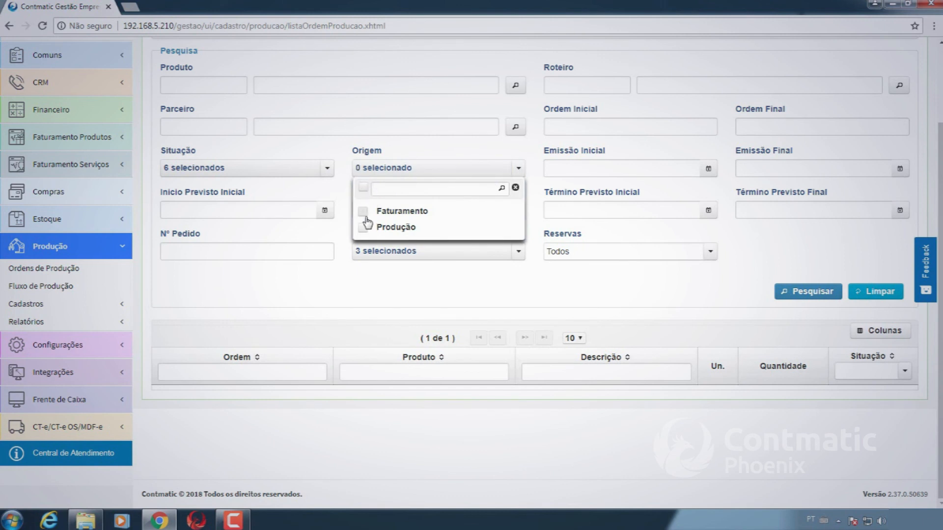
click(367, 215)
click(829, 294)
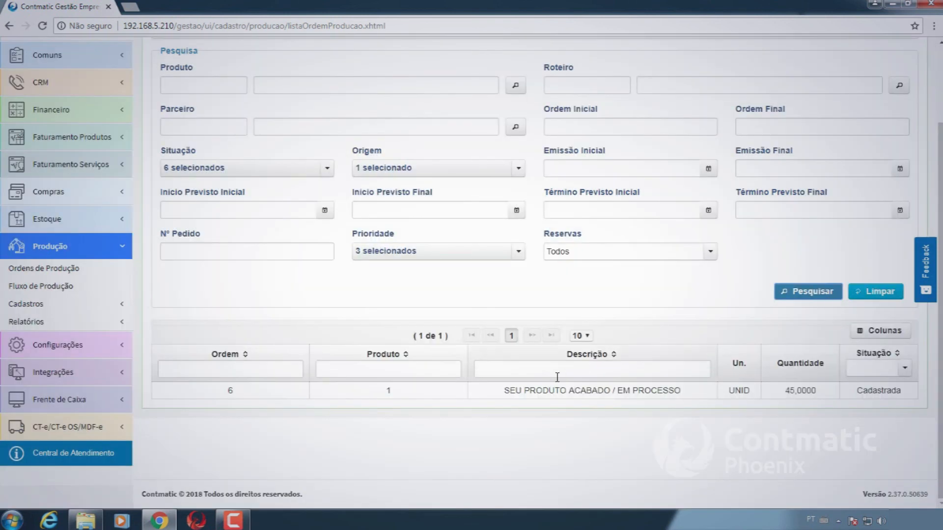
click(550, 391)
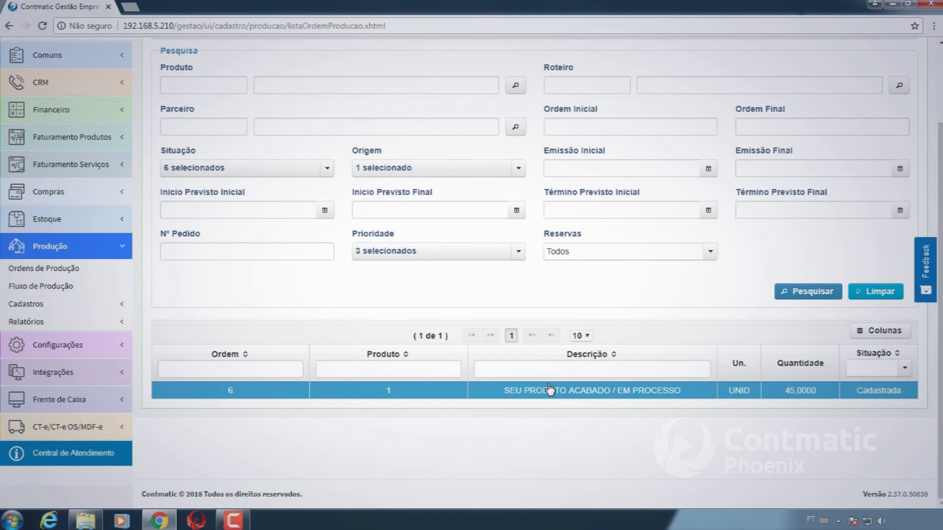
Step: Clear the filters, search the orders with Emissão Inicial and Emissão Final both 22/08/2018, and check the Situação options
click(865, 294)
click(634, 170)
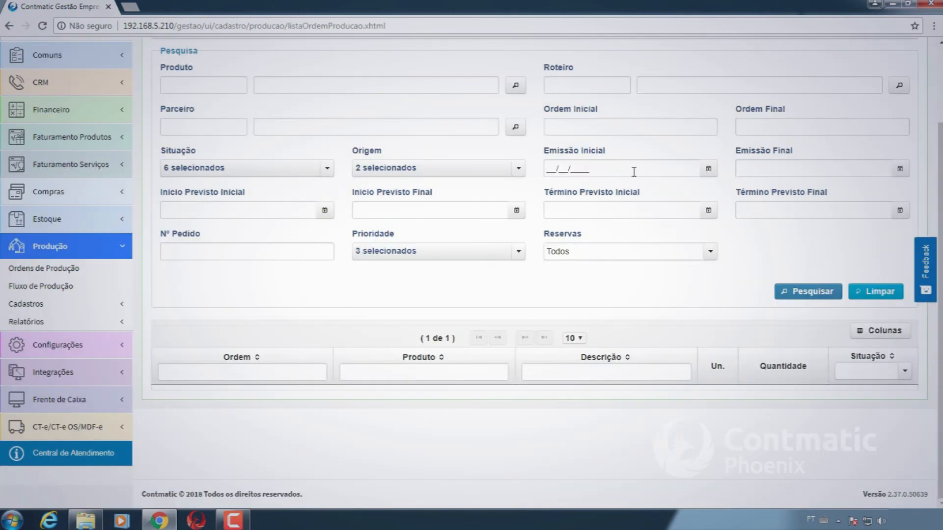
text(22/08/2018)
key(Tab)
text(22/08/2018)
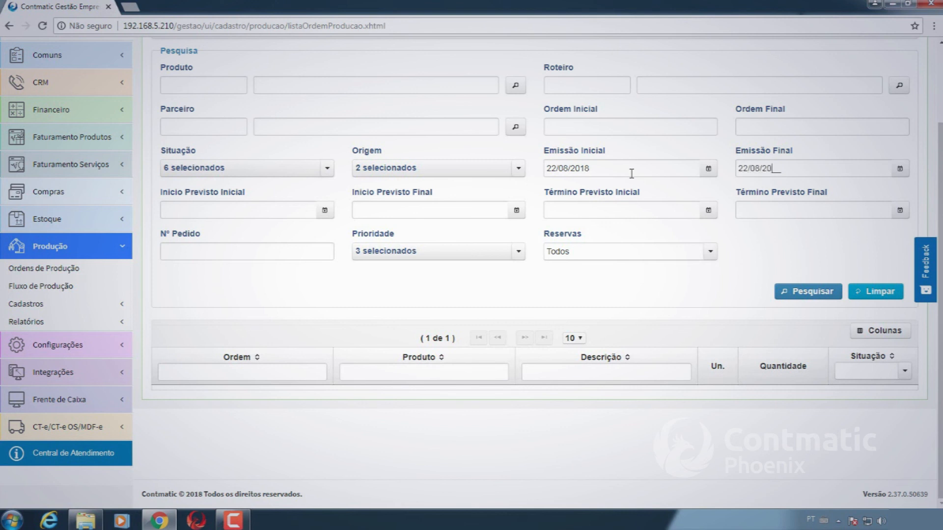
click(830, 292)
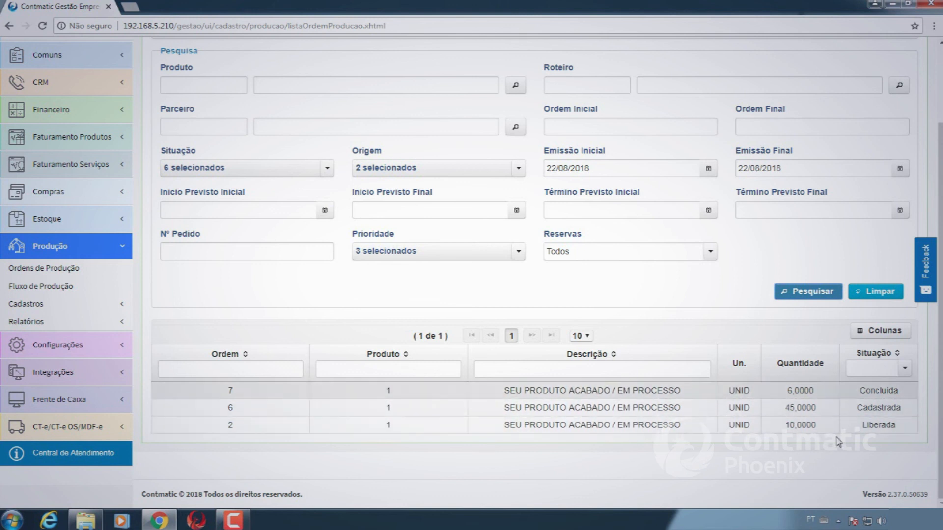
click(225, 168)
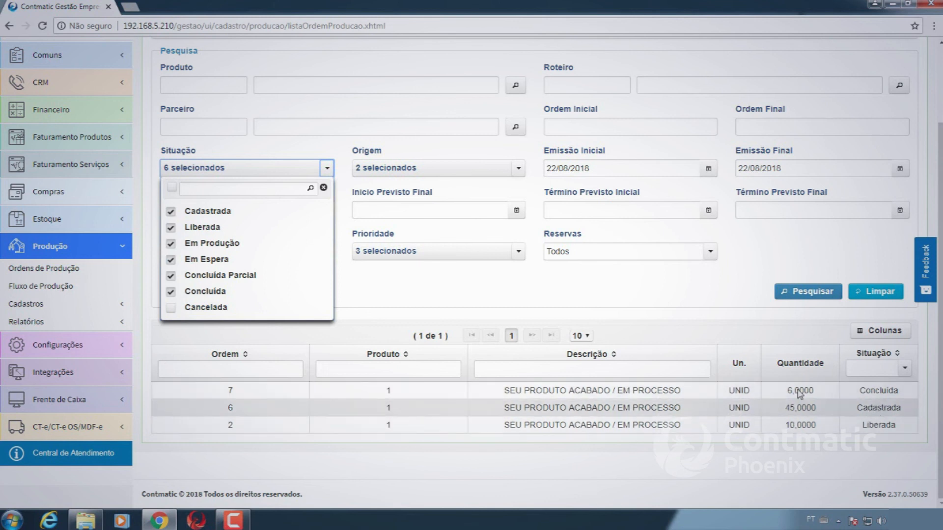
click(785, 257)
Step: Clear the filters, search the orders with Inicio Previsto Inicial and Final both 22/08/2018 00:00, and select the listed order
click(276, 211)
click(857, 290)
click(264, 208)
text(22/08/2)
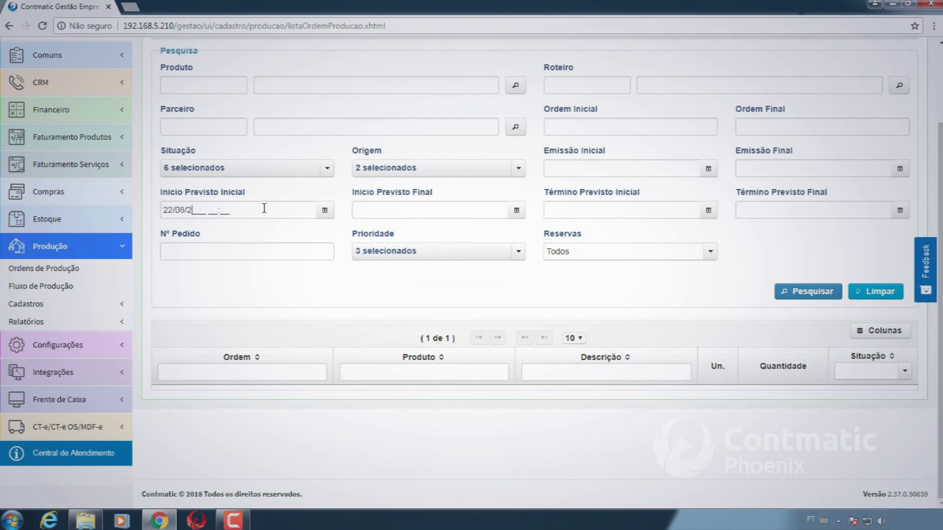
text(018 00:00)
key(Tab)
text(22/08/2018 00:00)
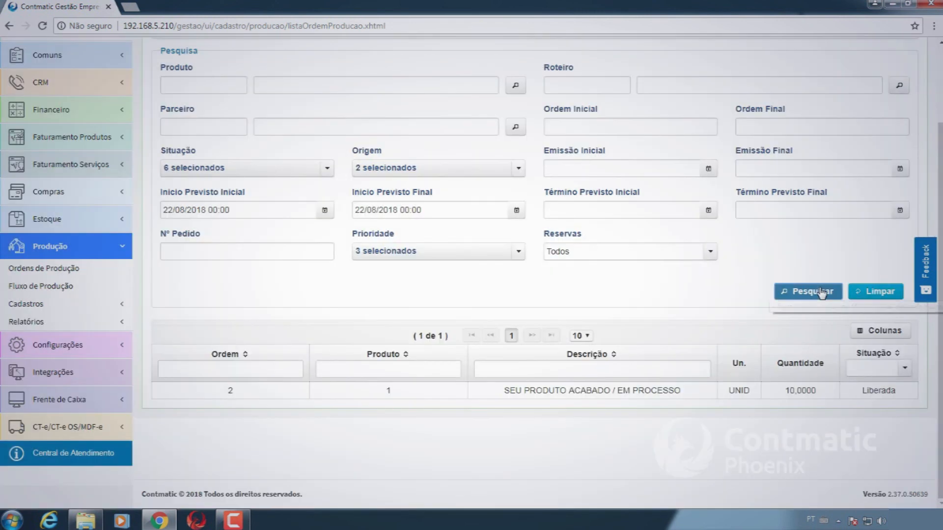
click(615, 393)
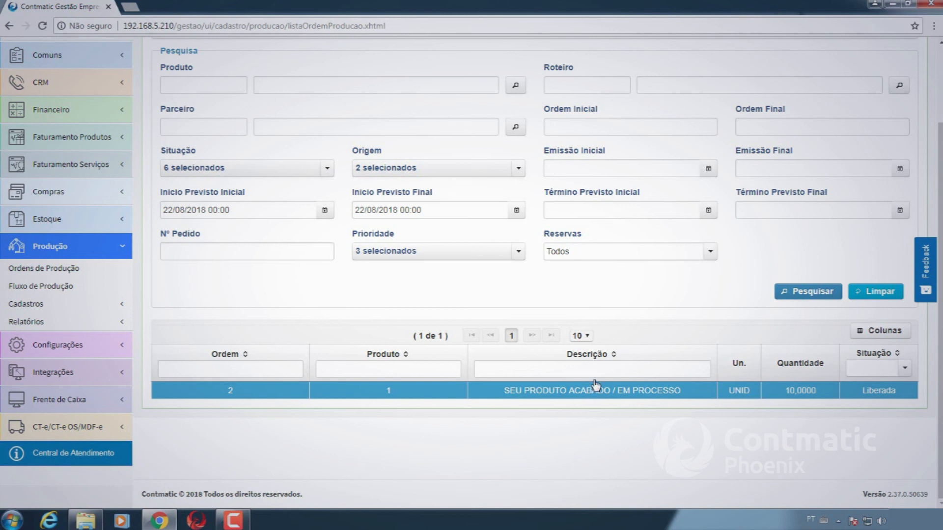
Step: Clear the filters and search the production orders by a sales order number in Nº Pedido
click(869, 297)
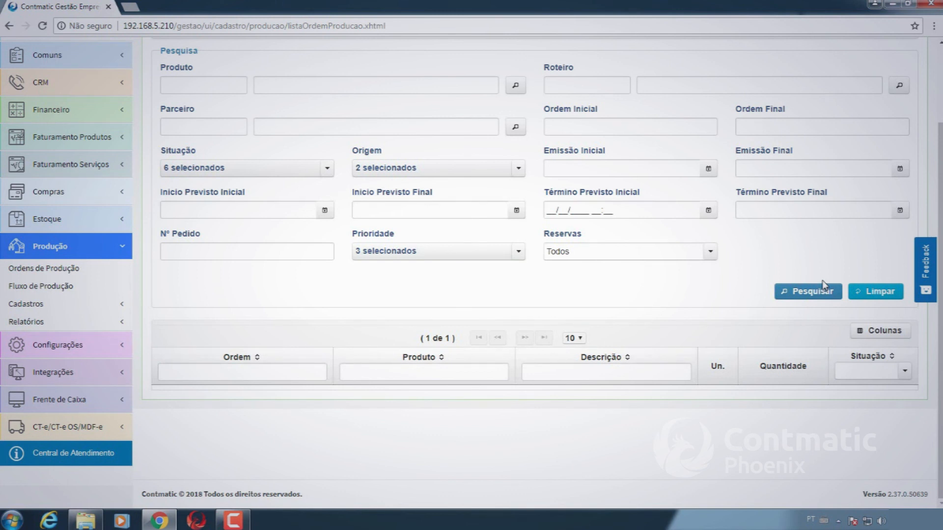
click(291, 253)
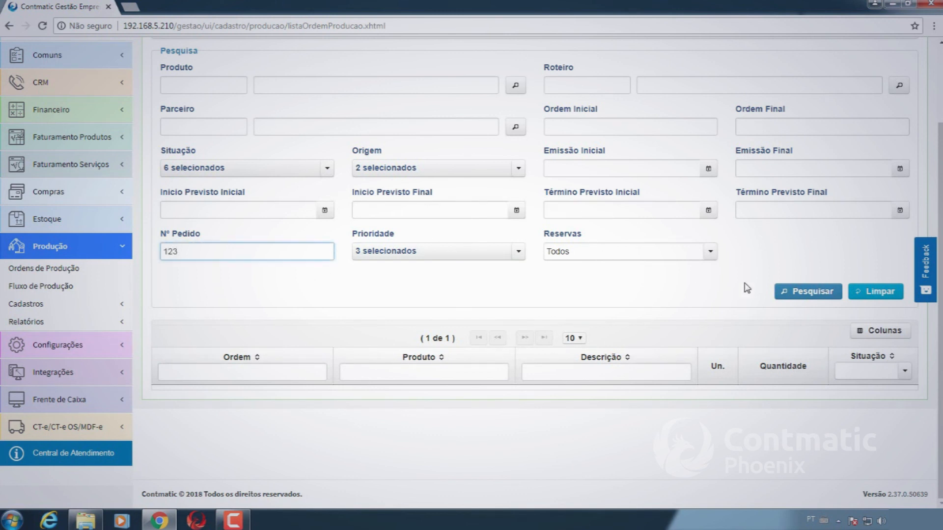
click(805, 291)
Step: Replace the Nº Pedido with another sales order number, search again, and select the listed order
double_click(284, 251)
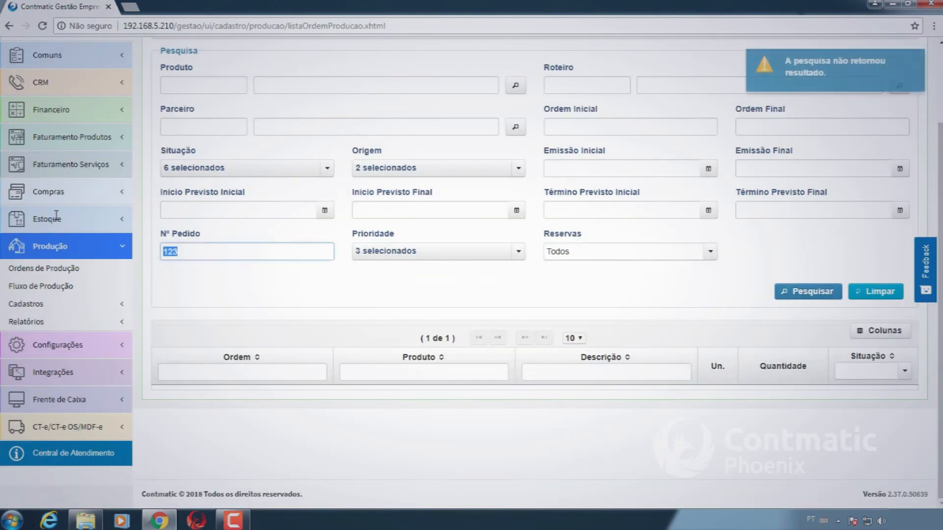
text(60)
click(833, 293)
click(774, 393)
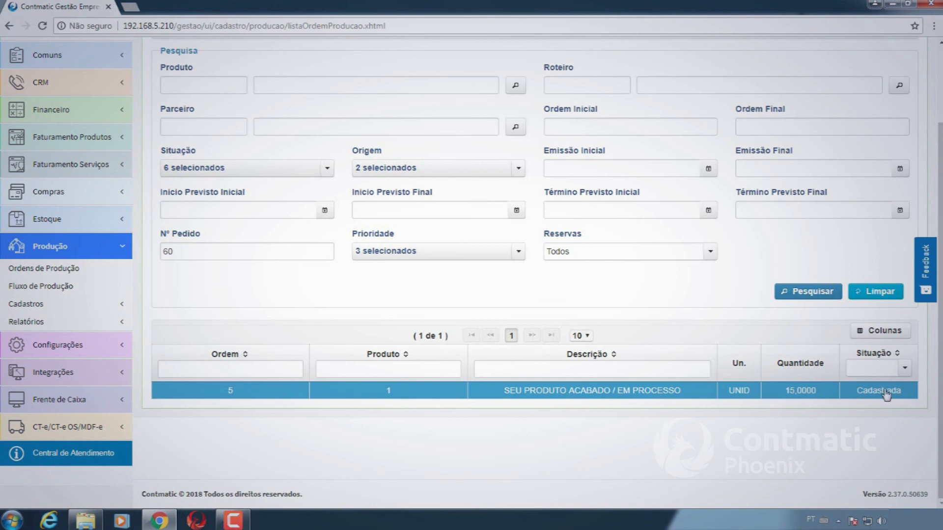
Step: Clear the filters, search the production orders with only Média as Prioridade, select the listed order, and review the priority options
click(863, 291)
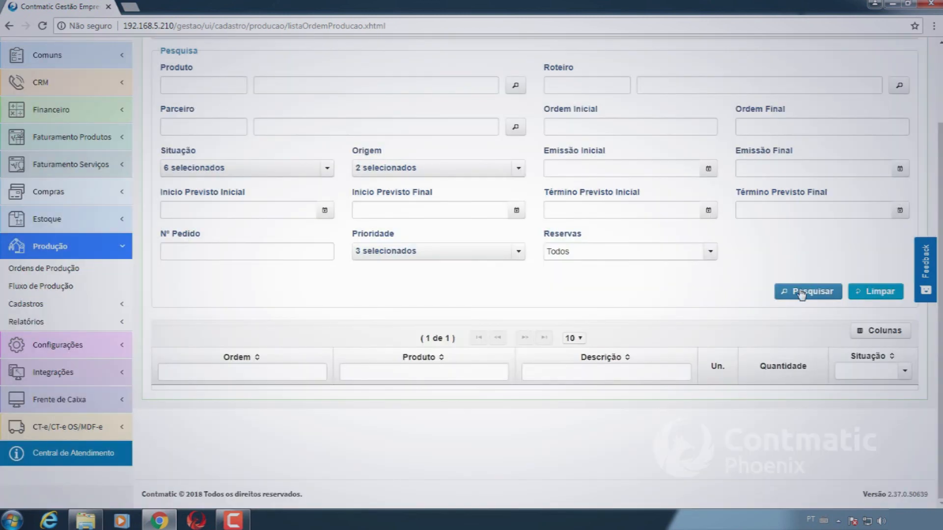
click(478, 256)
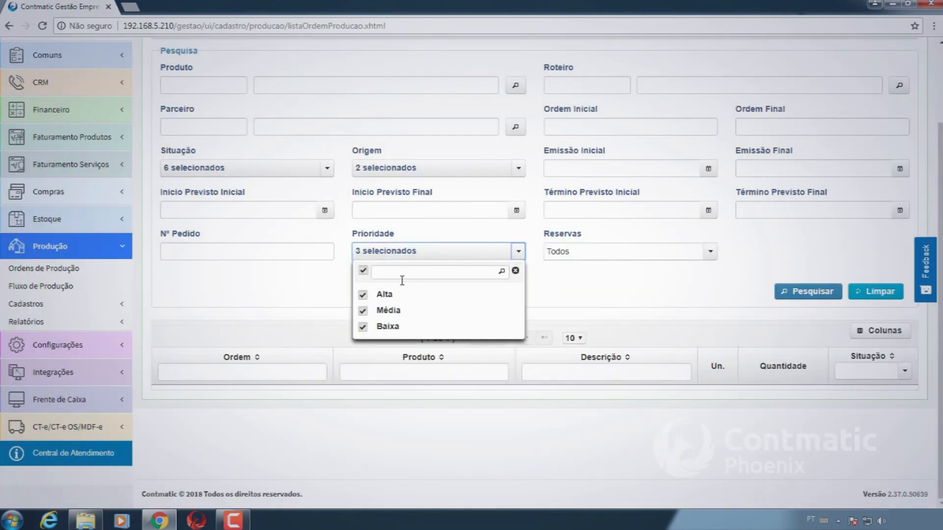
click(364, 270)
click(363, 310)
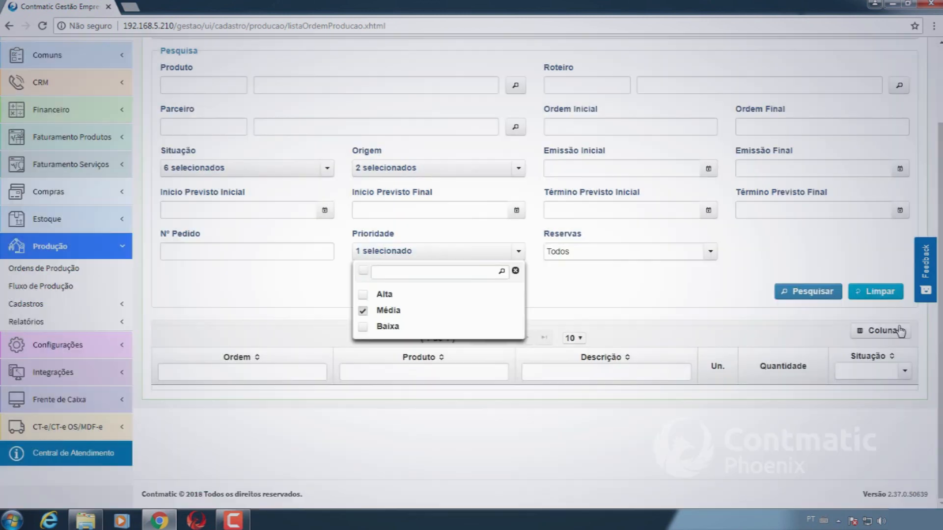
click(788, 289)
click(674, 391)
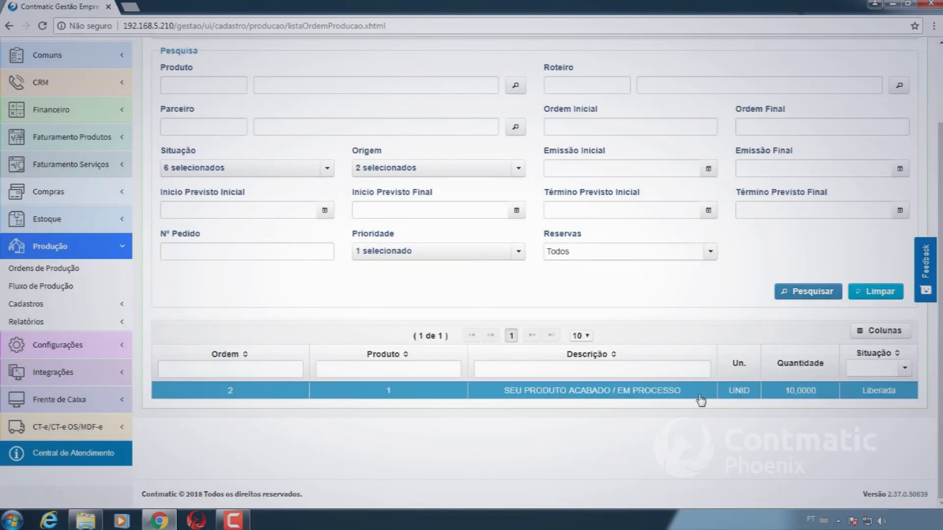
click(388, 252)
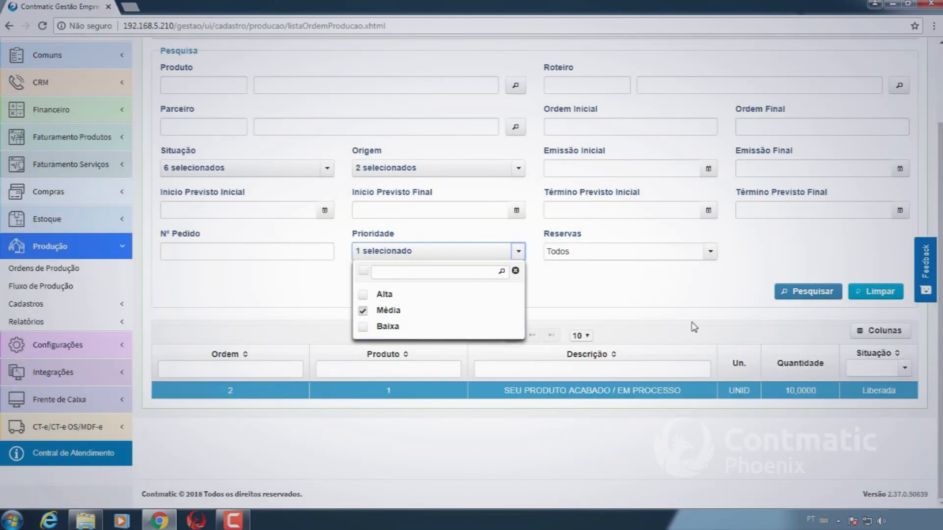
click(766, 323)
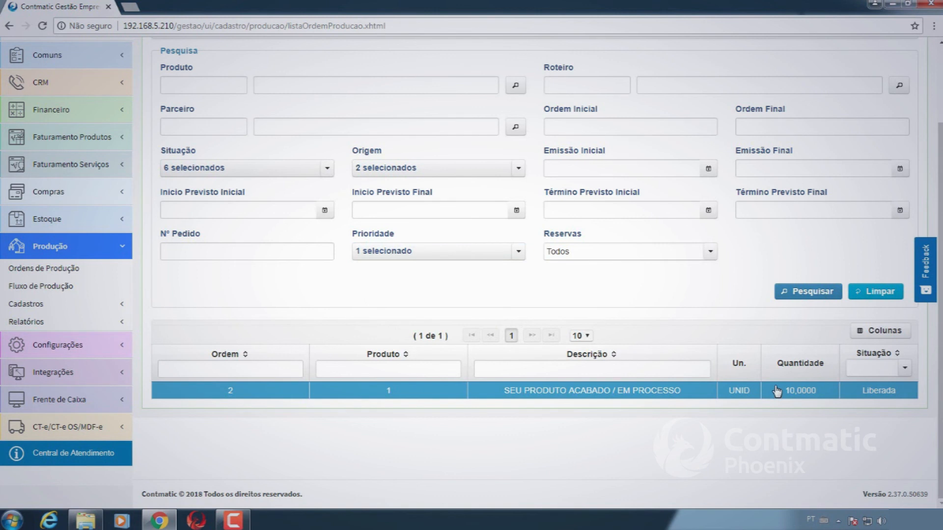
Step: Review the Reservas filter options, keep Todos, and run the production order search again
click(697, 251)
click(695, 255)
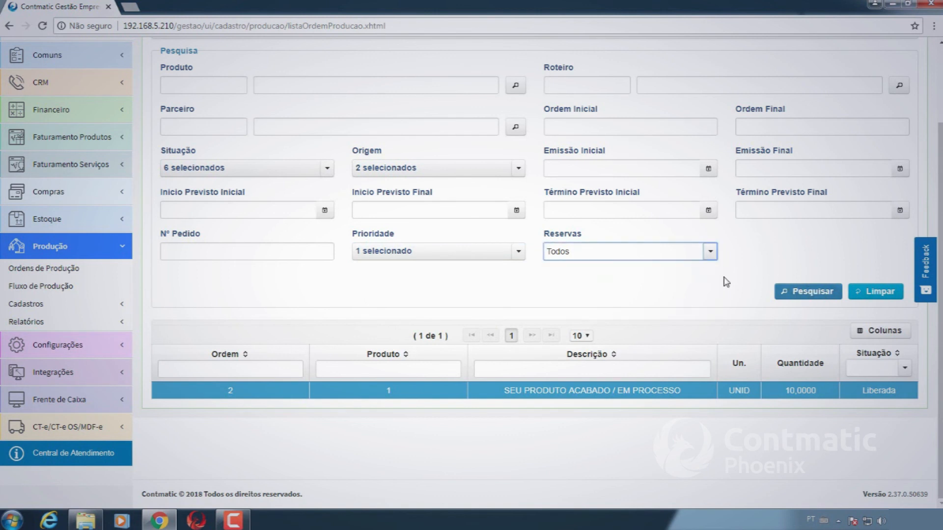
click(686, 253)
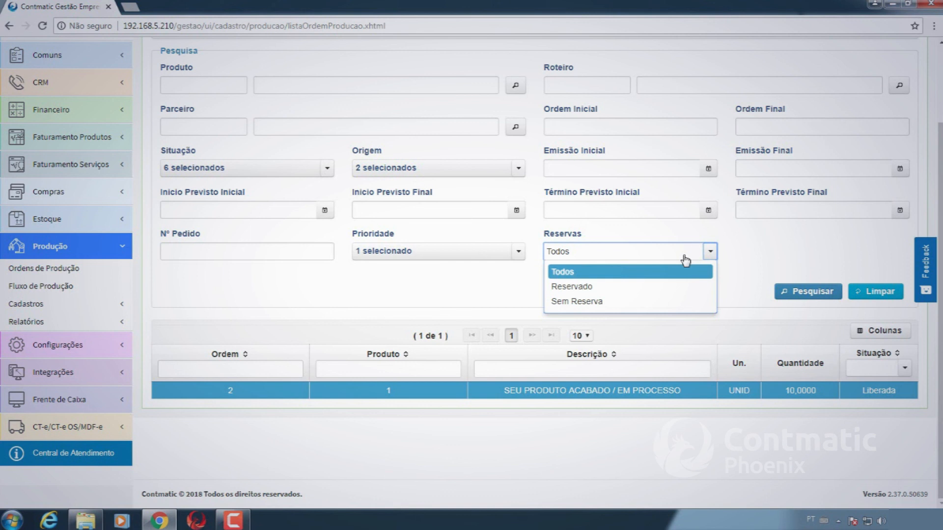
scroll(686, 260, up, 2)
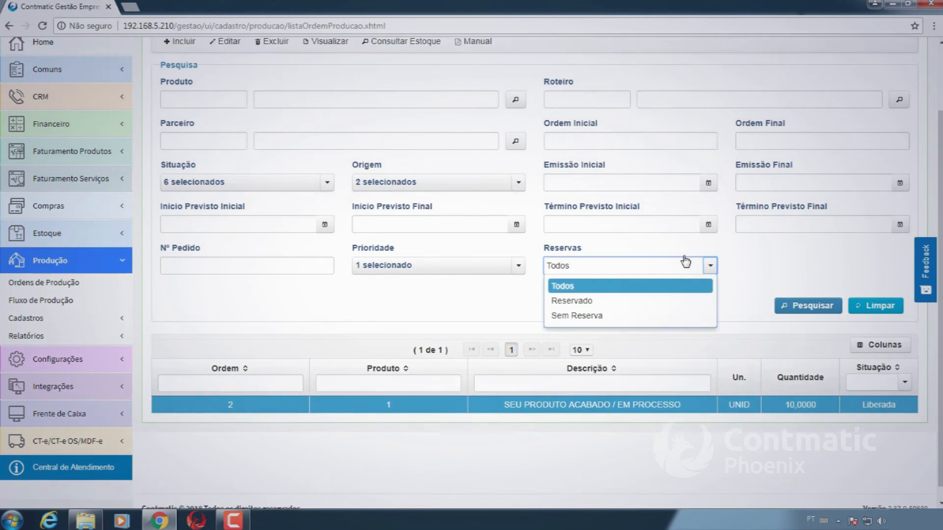
scroll(686, 262, down, 2)
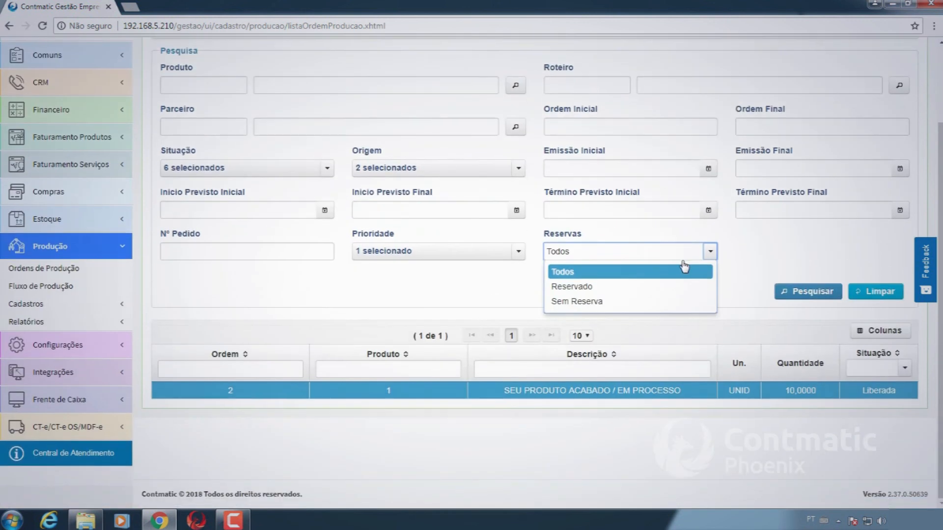
click(819, 241)
click(824, 299)
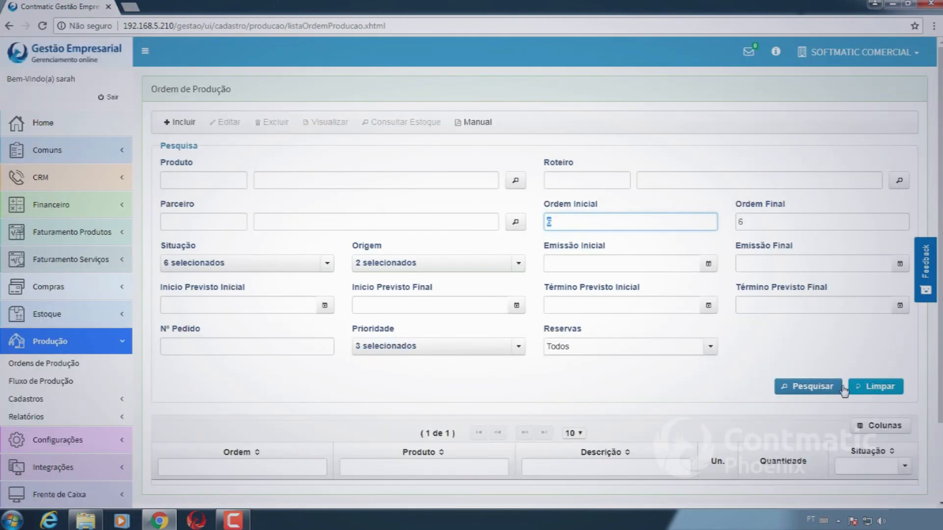
Step: Search the production orders with Ordem Inicial and Ordem Final set to 6, and clear the filters
click(831, 386)
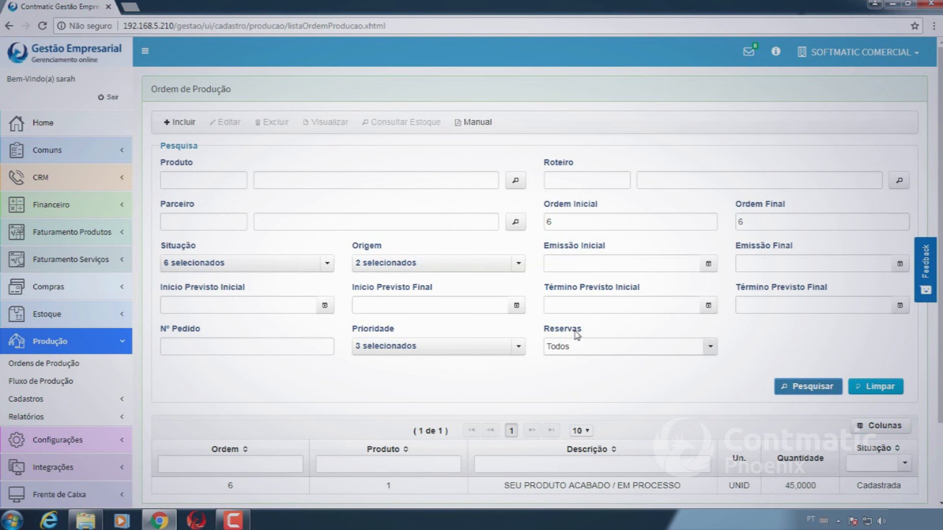
scroll(572, 334, down, 2)
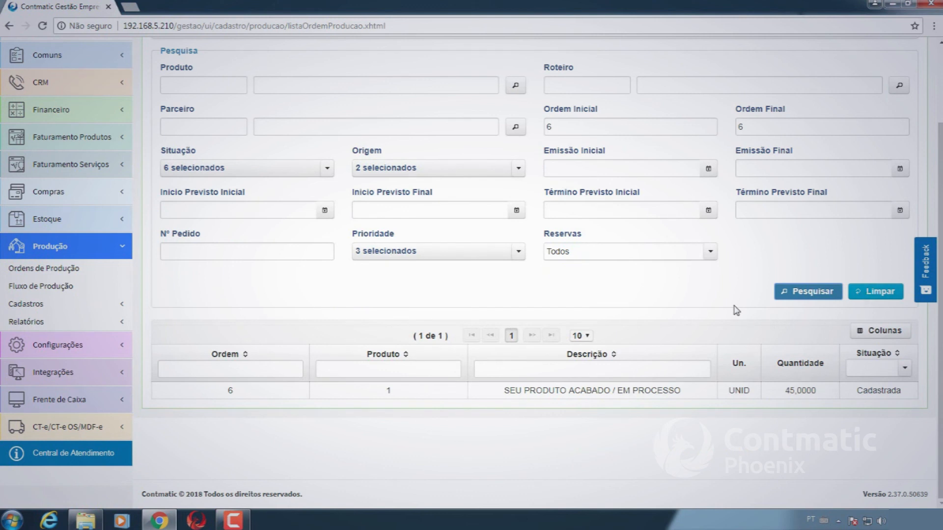
scroll(675, 267, up, 2)
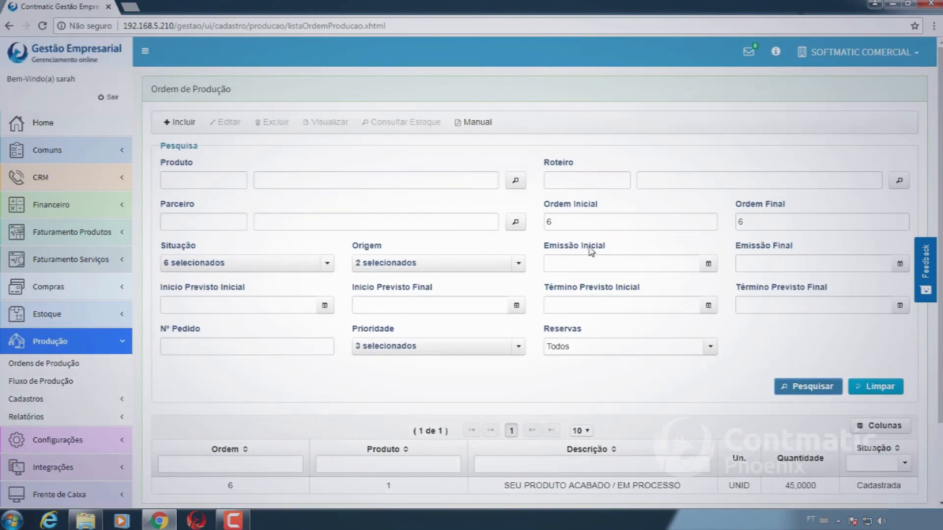
click(562, 224)
click(788, 221)
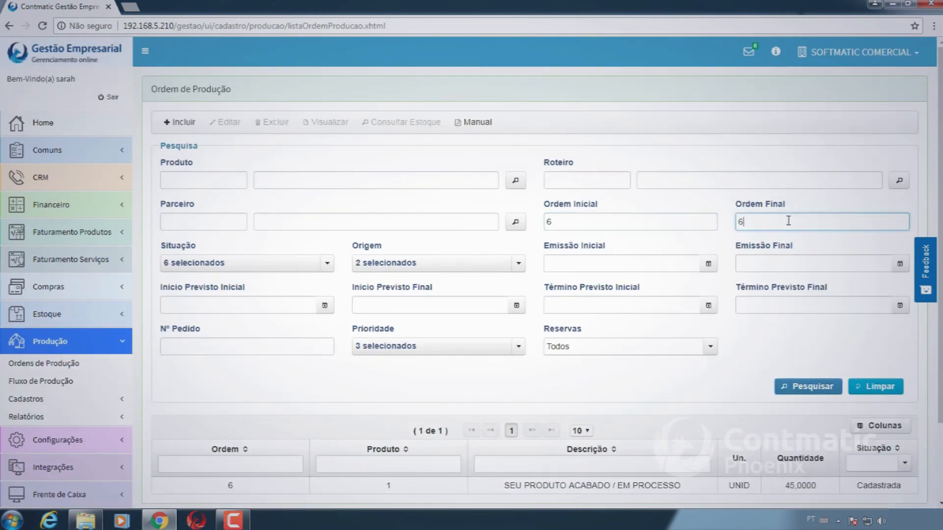
click(887, 387)
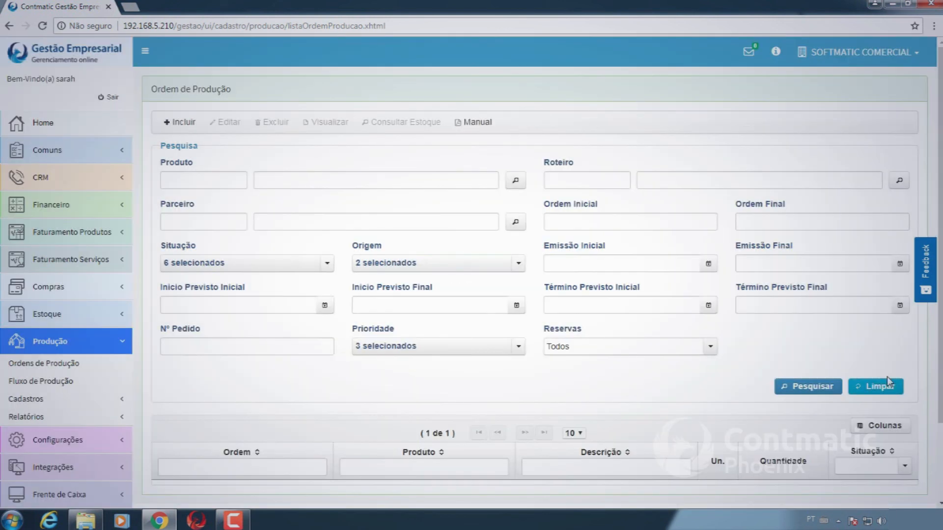
Step: List all production orders without filters and open the stock consultation for order 2
scroll(887, 384, down, 2)
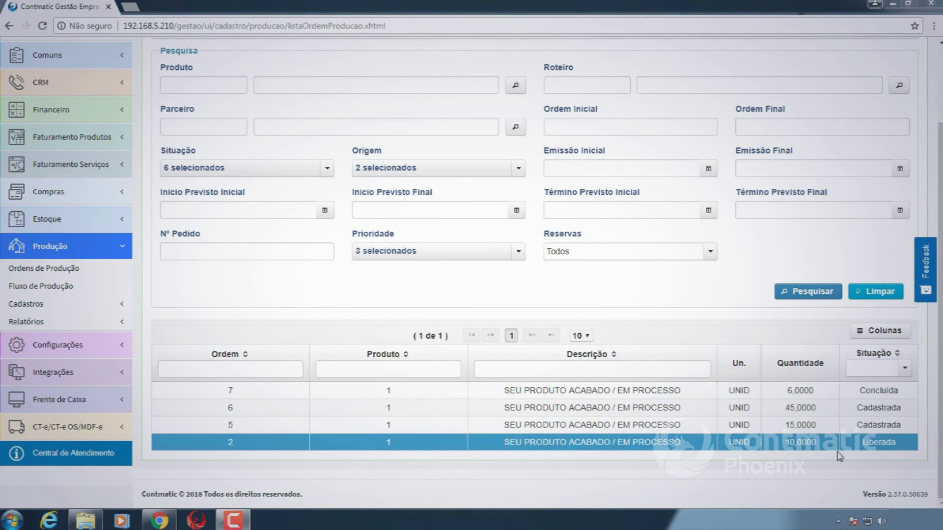
scroll(924, 403, up, 2)
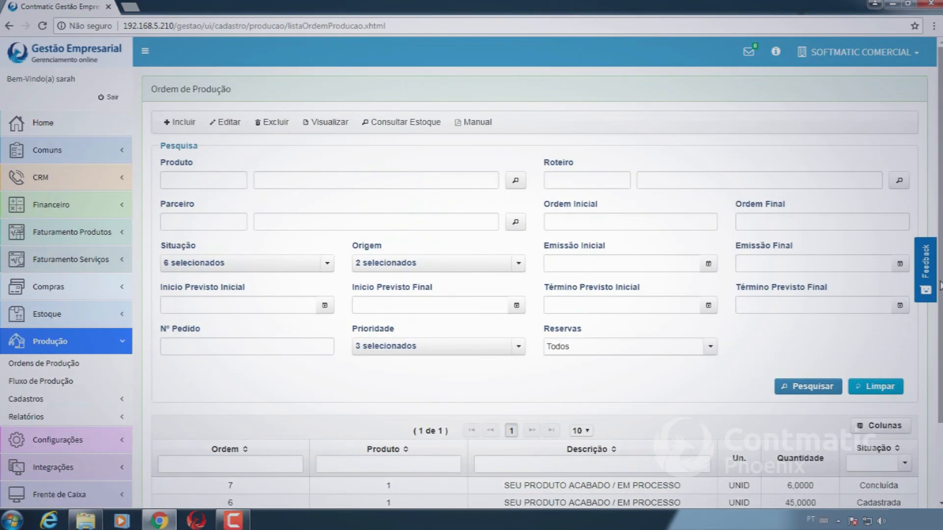
scroll(843, 298, down, 2)
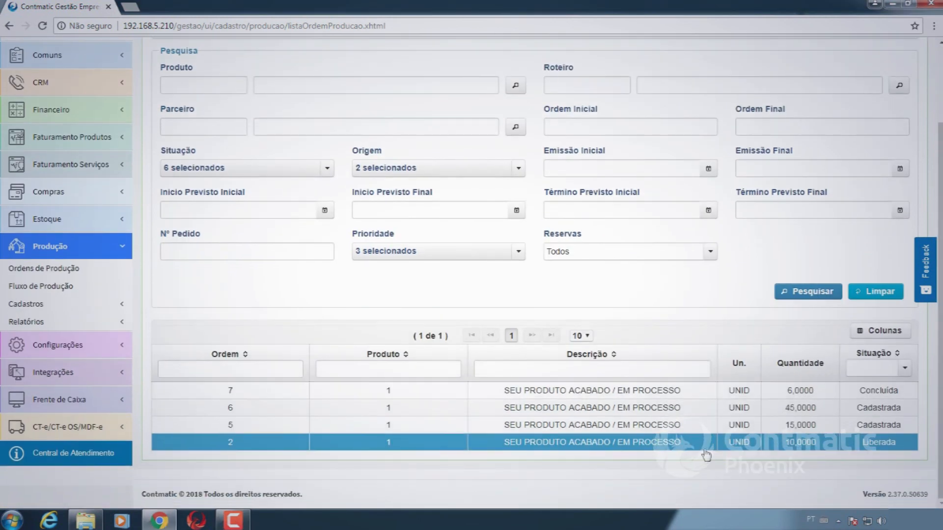
scroll(706, 447, up, 2)
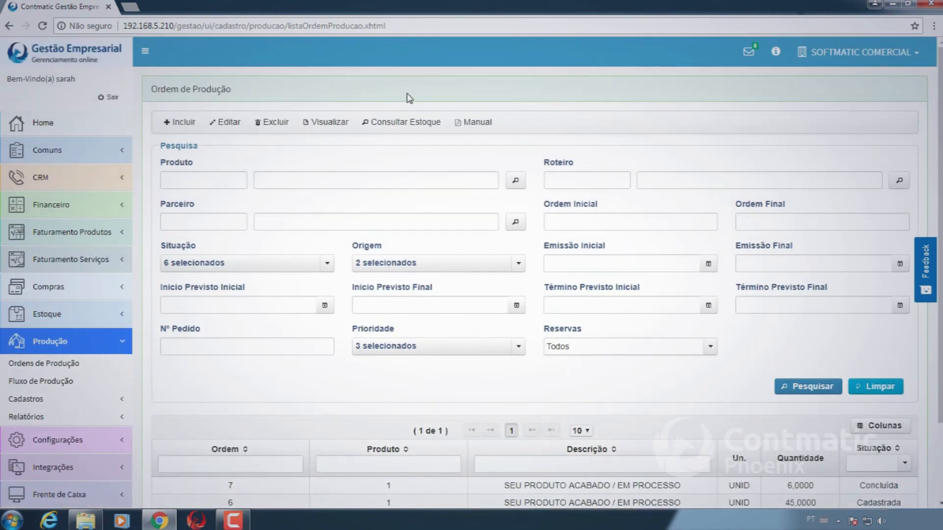
click(406, 120)
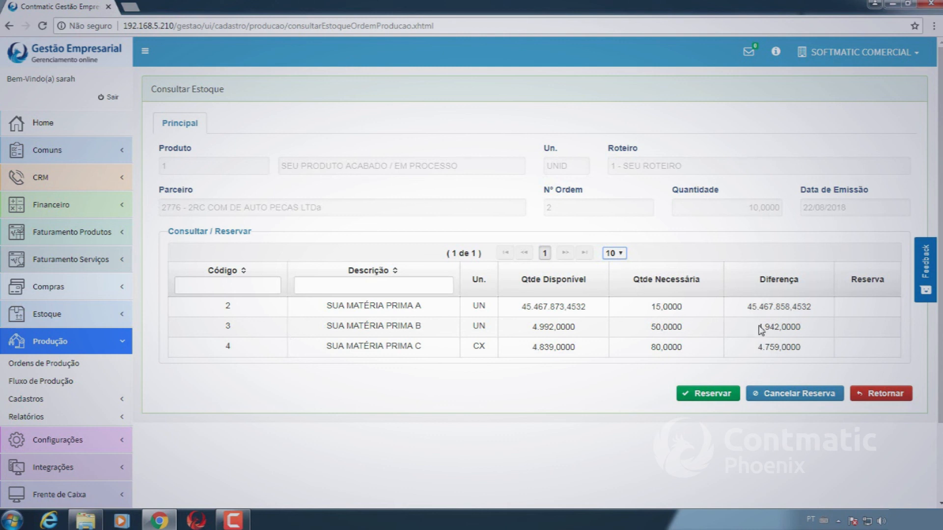
Step: Compare the available and required raw material quantities, then reserve the materials for the order and cancel that reservation
drag(529, 308, 692, 314)
click(746, 308)
click(720, 398)
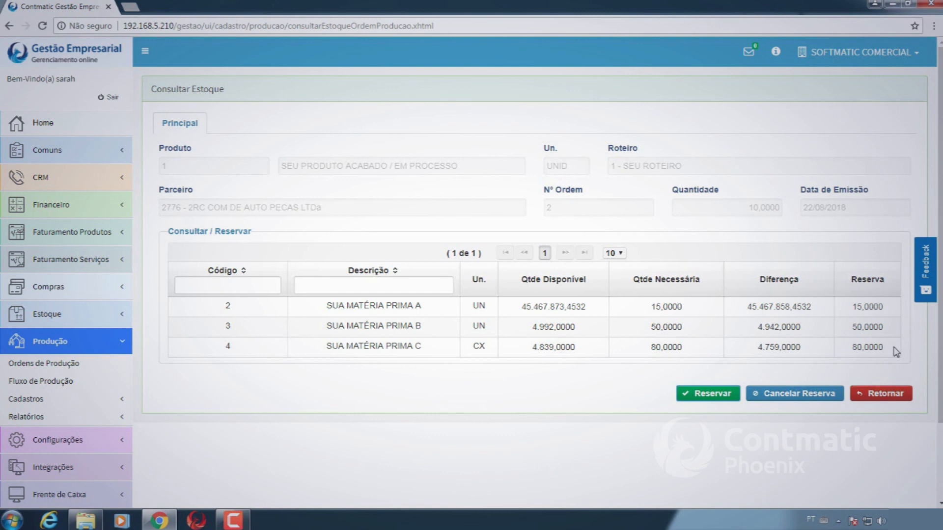
click(824, 394)
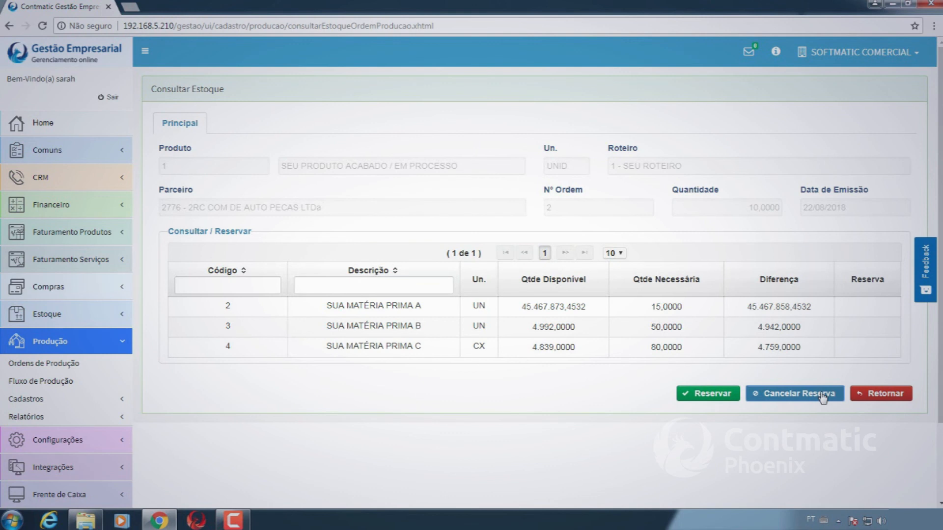
Step: Reserve the required raw materials for order 2 again and return to the production order list
click(721, 398)
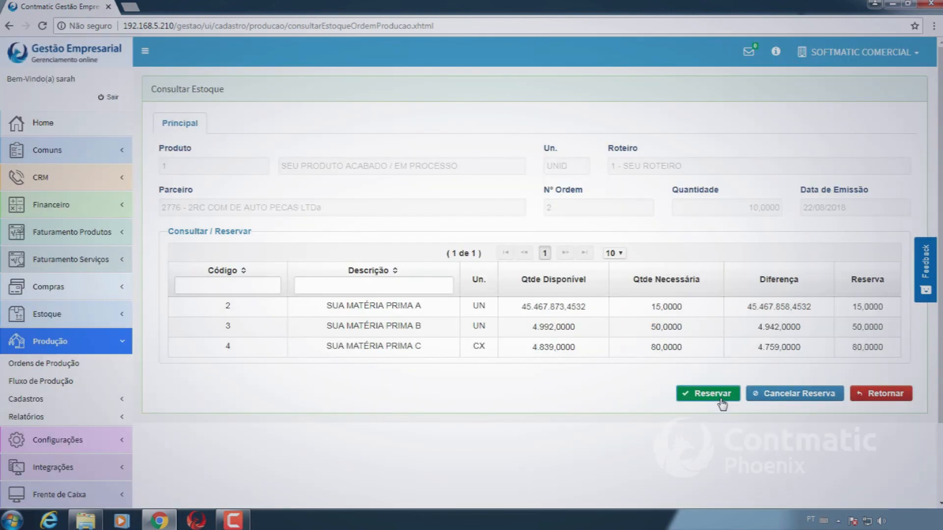
click(902, 398)
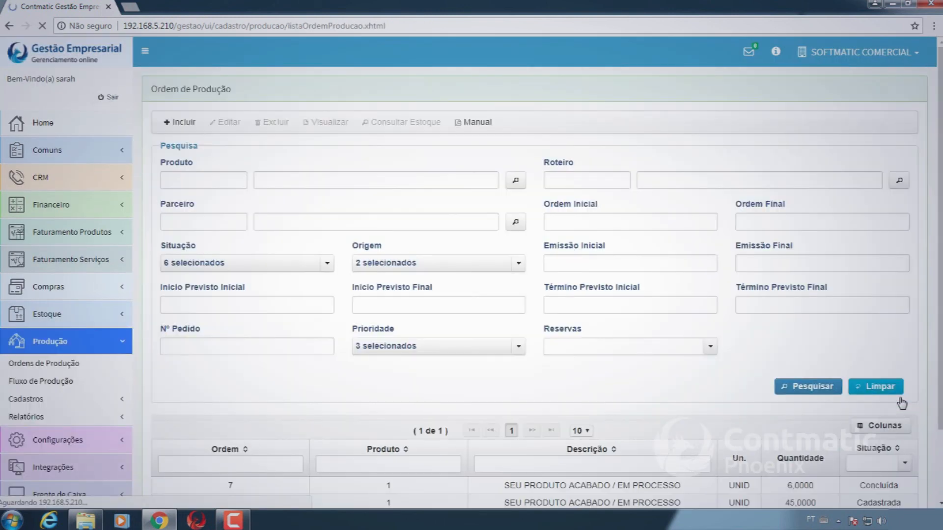
scroll(914, 407, down, 1)
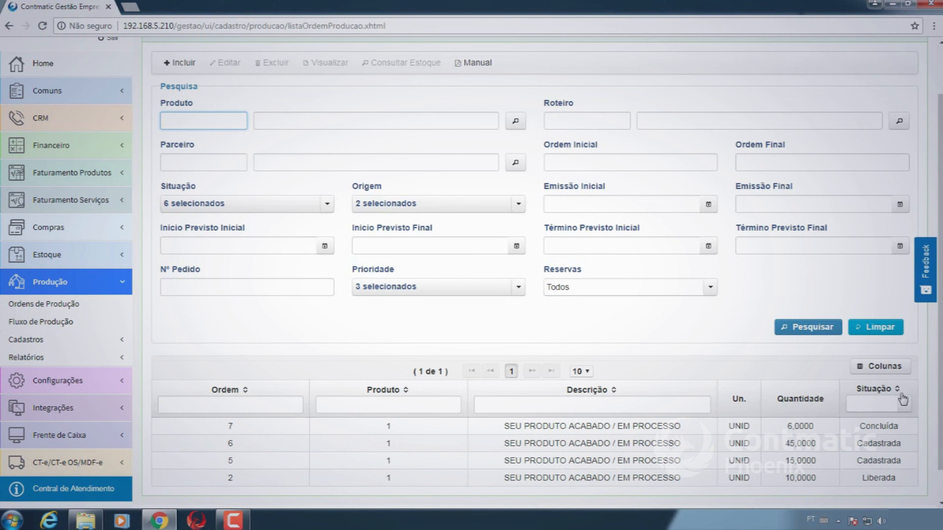
scroll(911, 409, down, 1)
scroll(720, 463, up, 3)
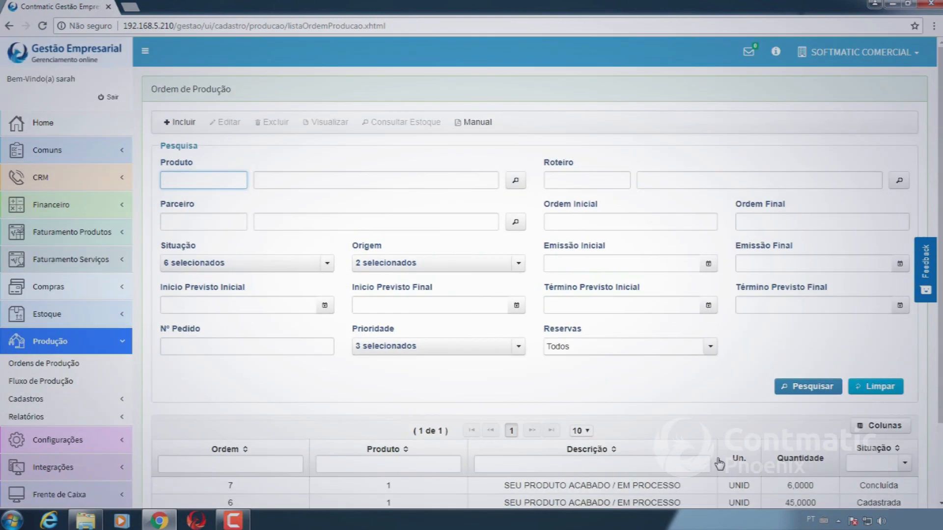